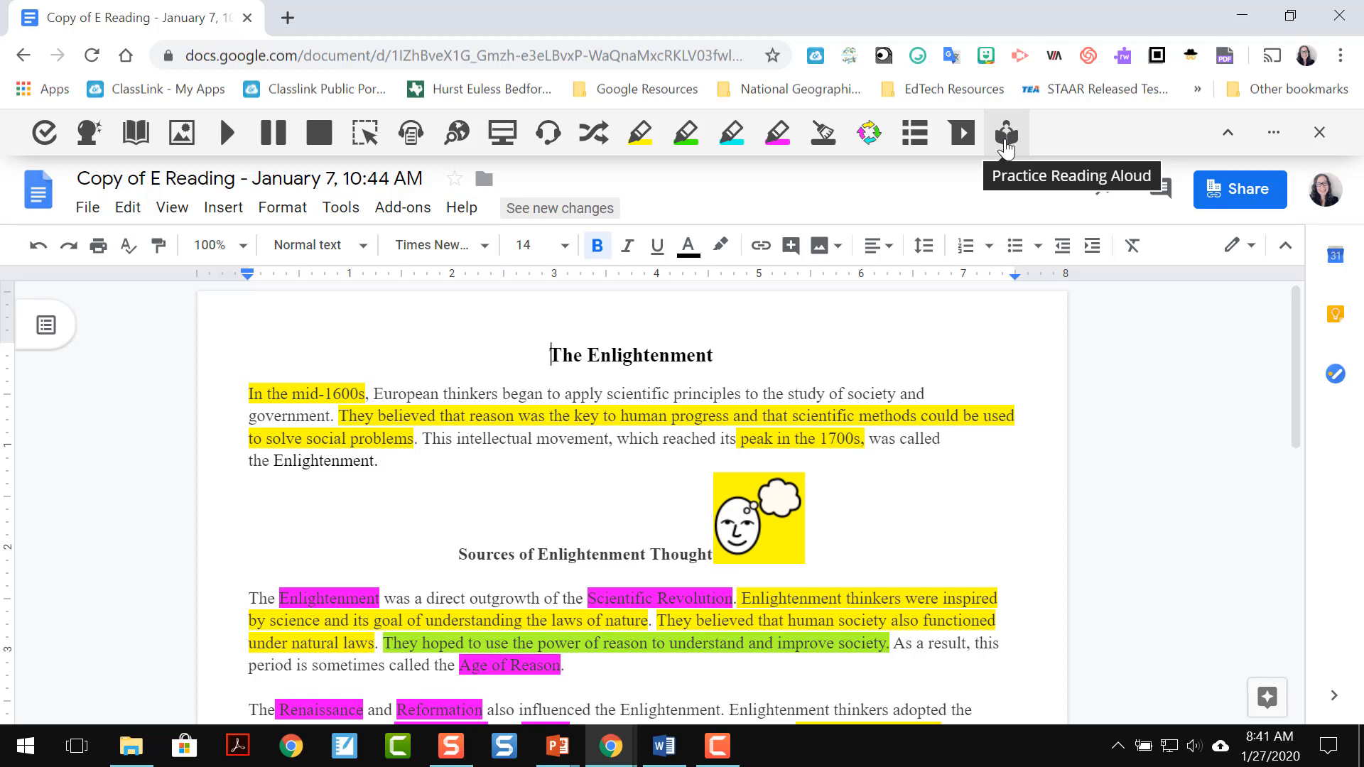
Step: Collapse and restore the Texthelp toolbar, and review the available voices in its Speech options without saving any changes
left_click(1228, 133)
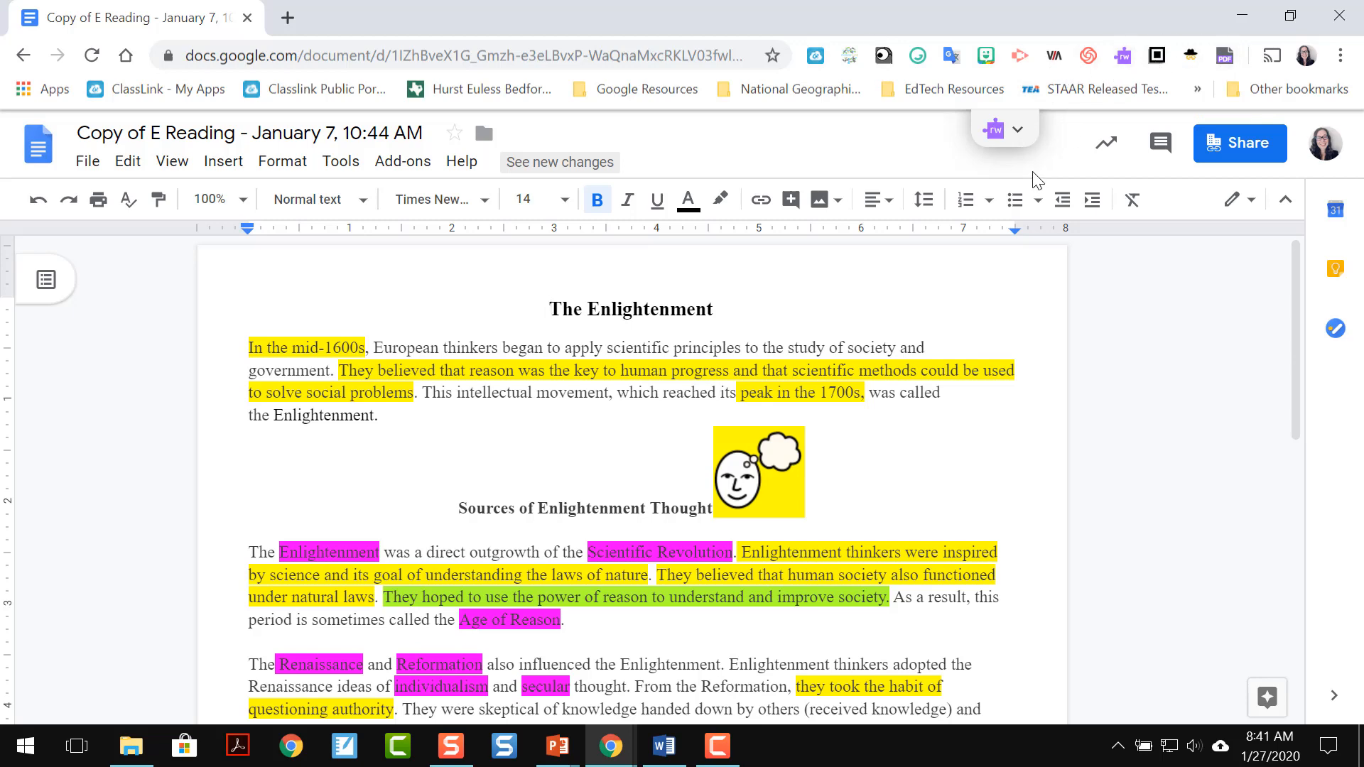
left_click(1009, 139)
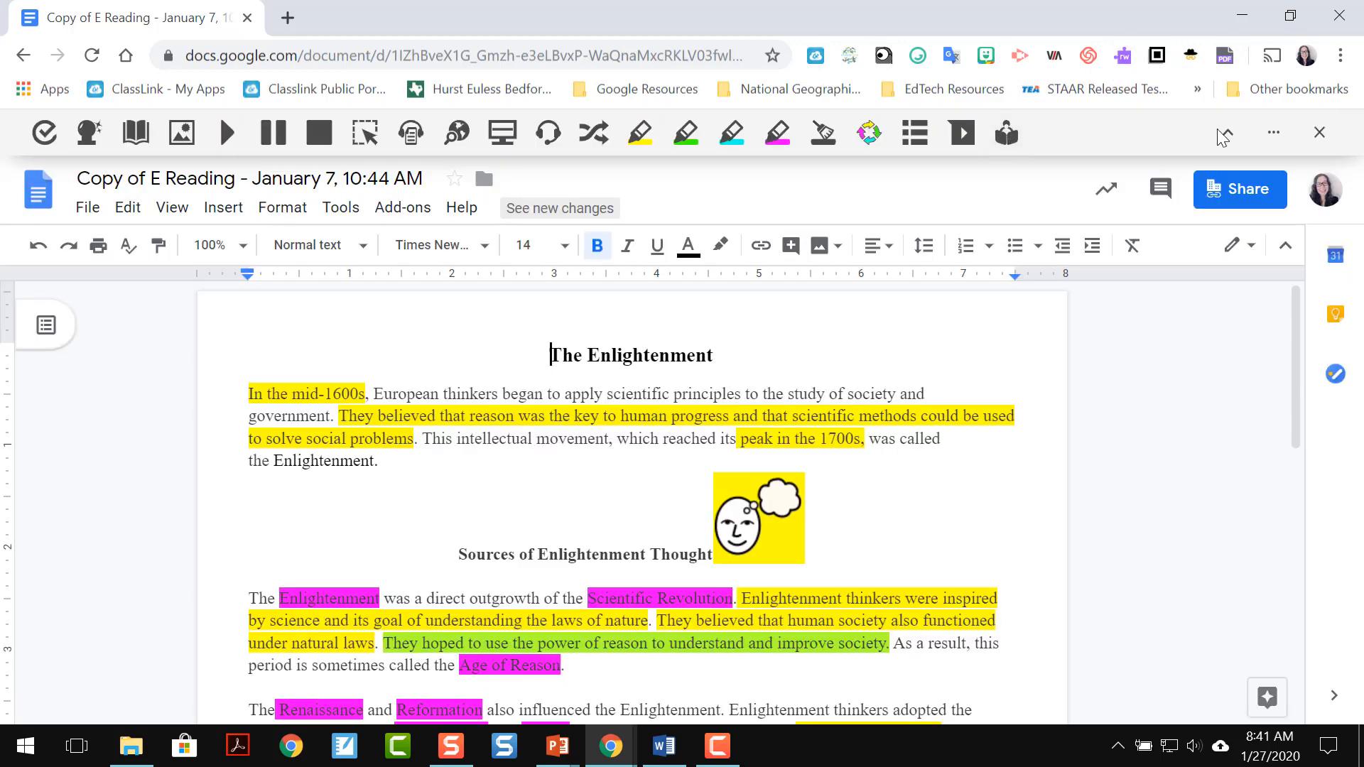
left_click(1276, 135)
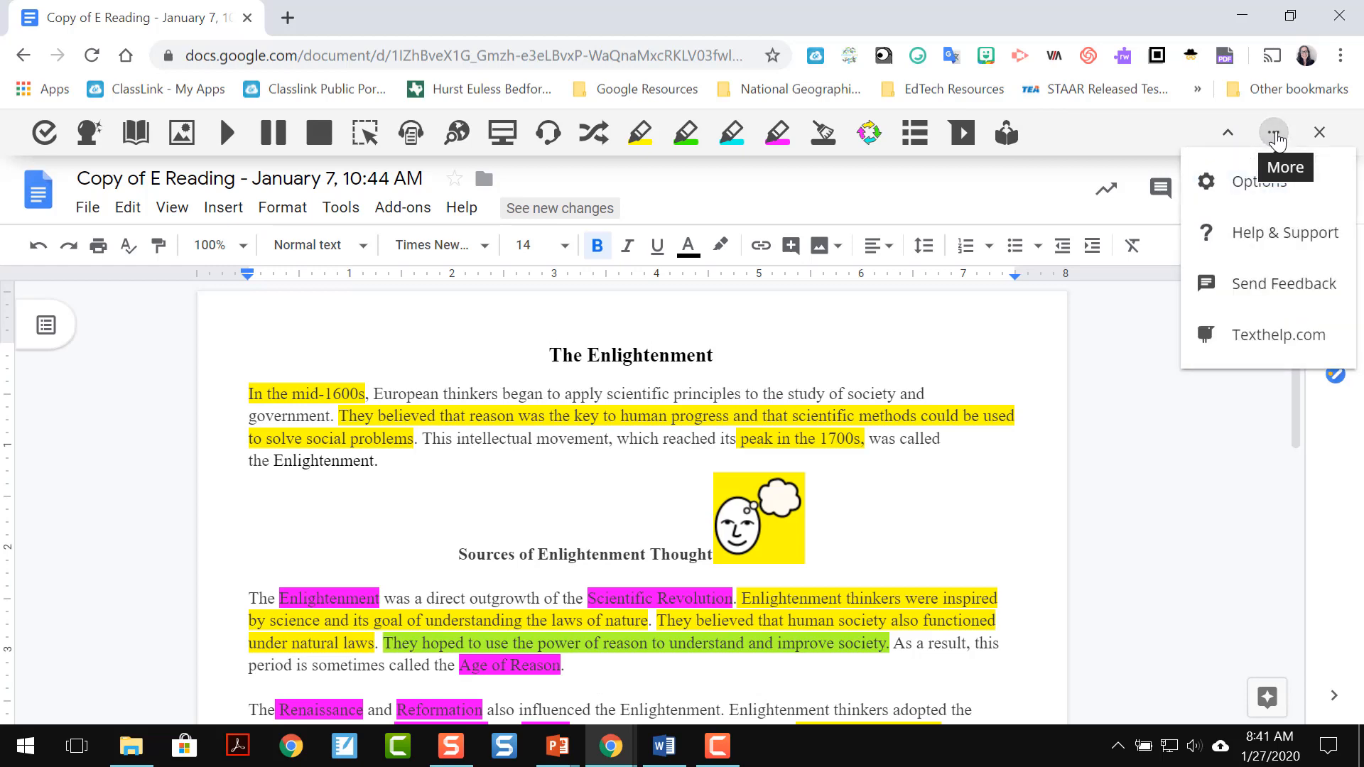
left_click(1294, 188)
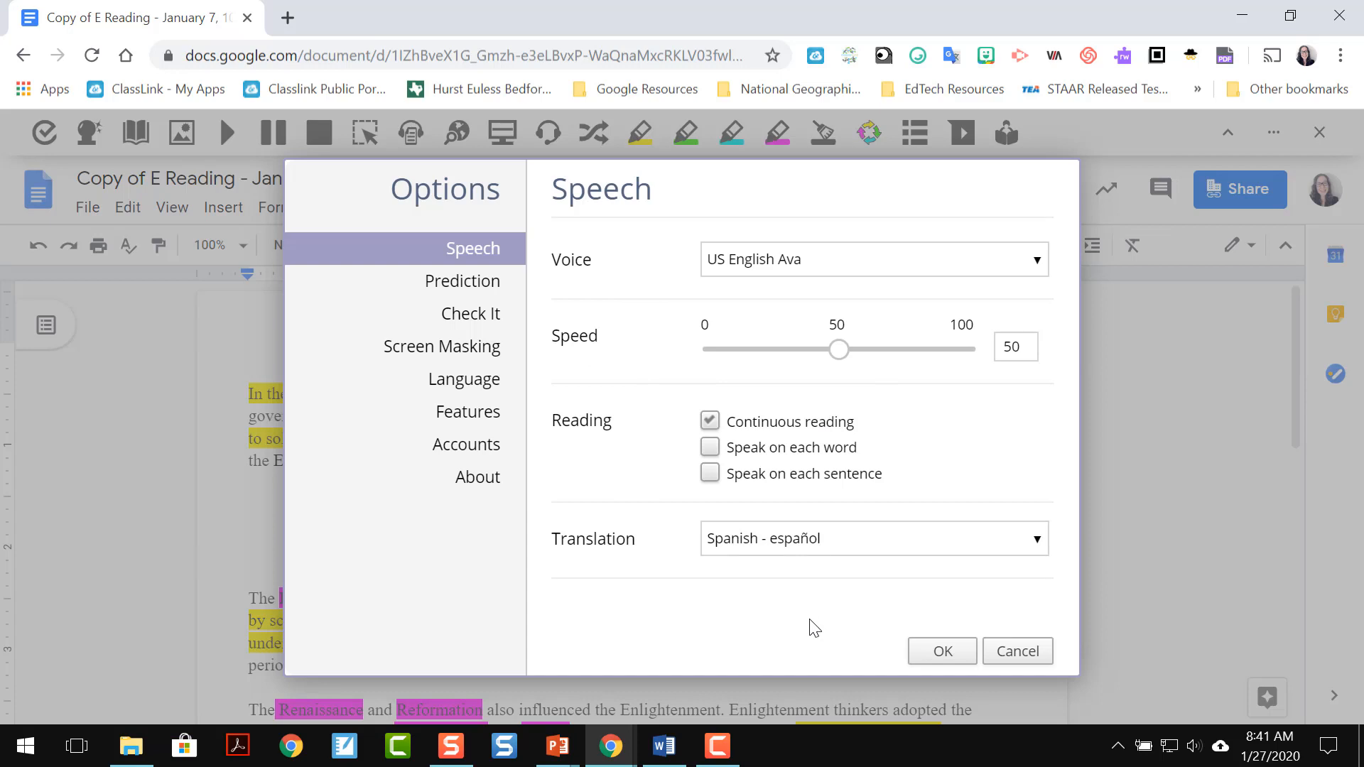
left_click(1042, 269)
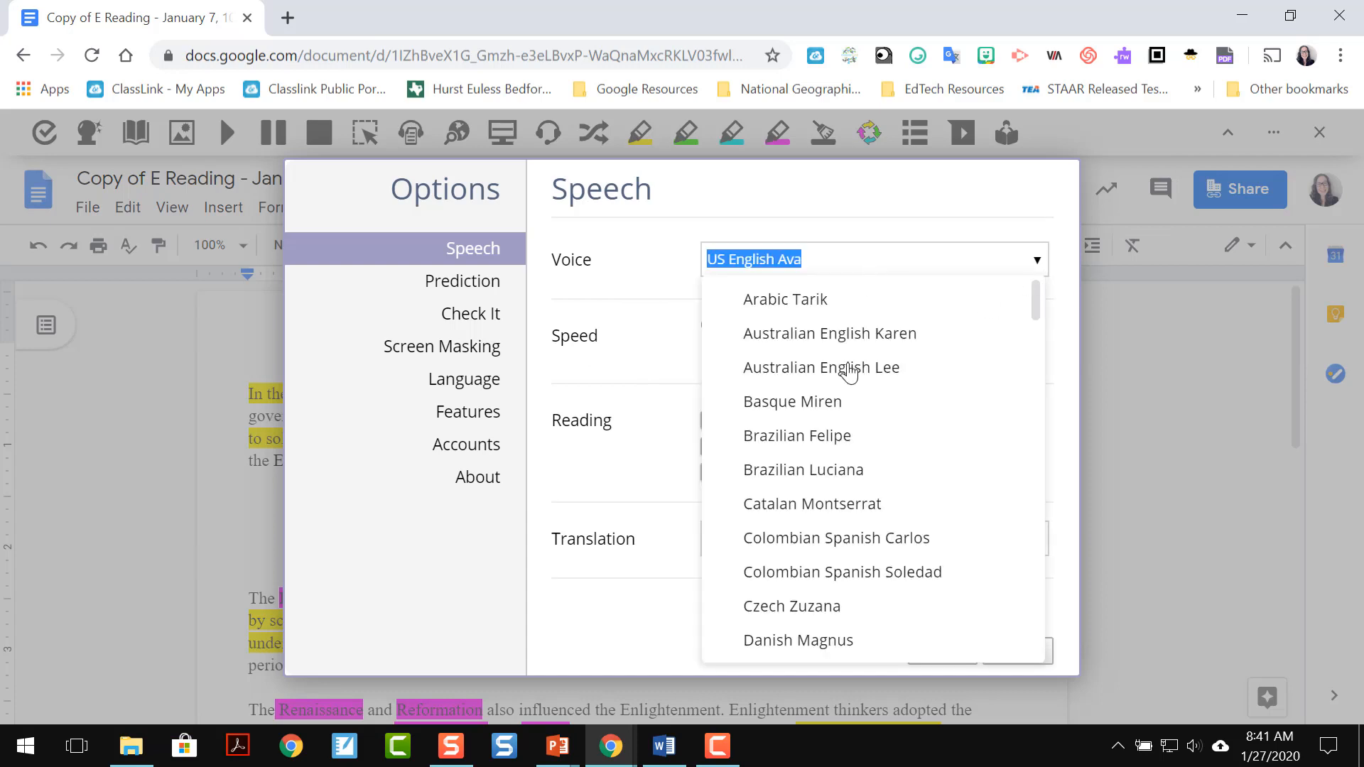
left_click(640, 607)
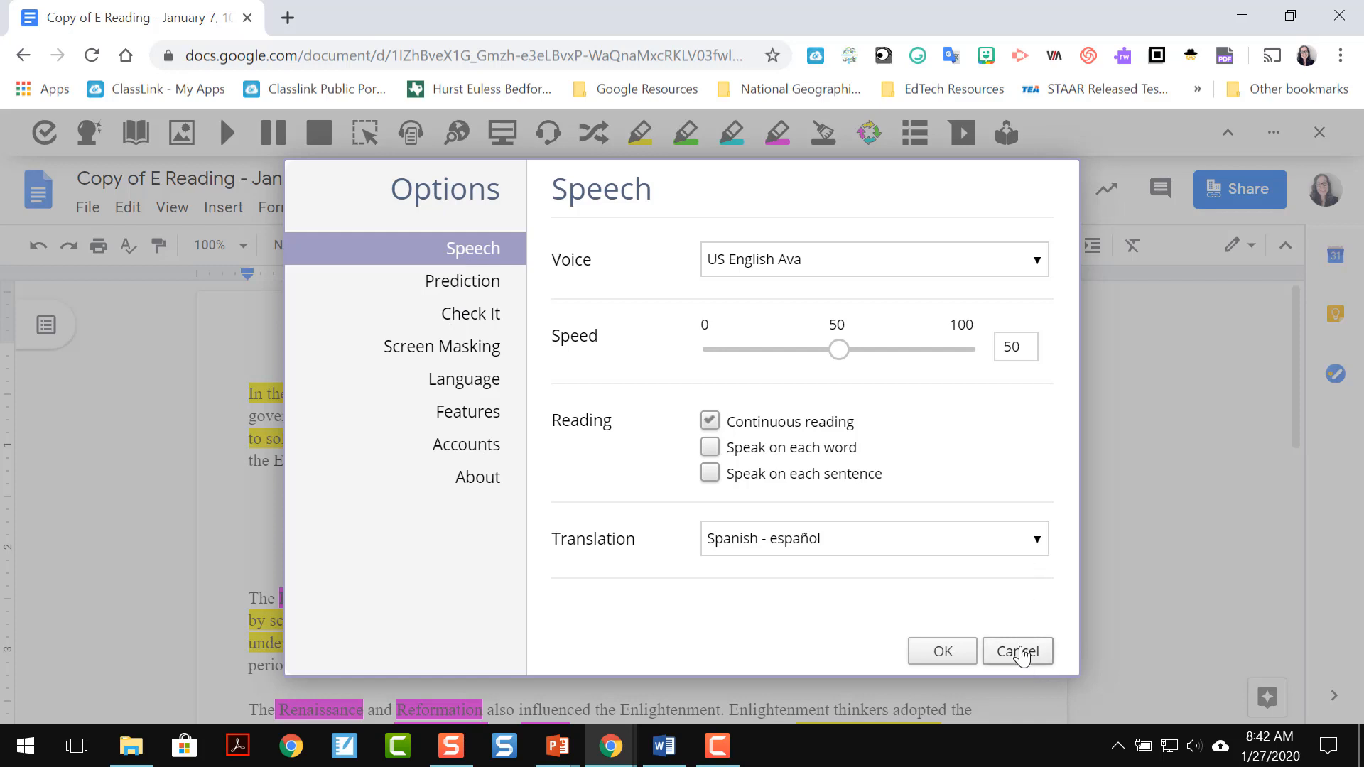
left_click(1020, 651)
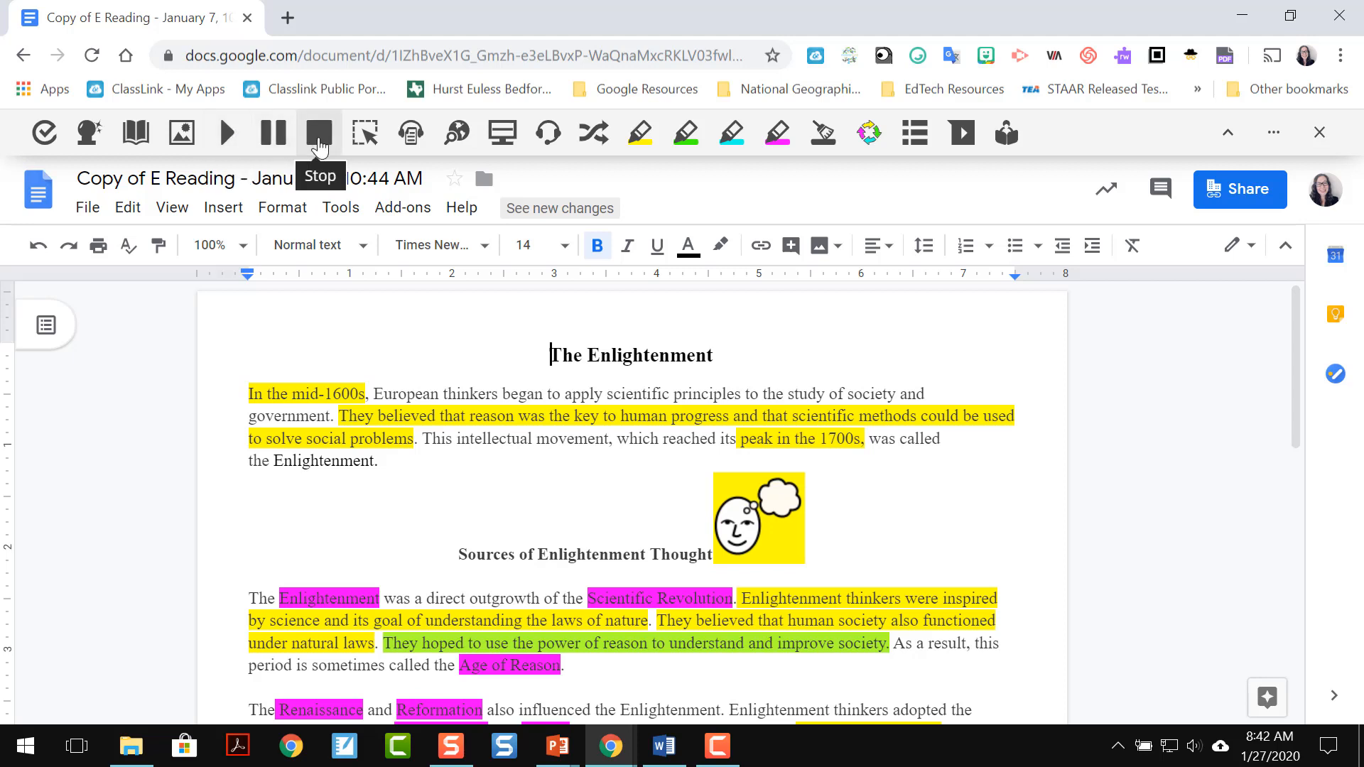
Step: Have the first paragraph under "The Enlightenment" read aloud, pausing the playback and finally stopping it
left_click_drag(233, 384, 390, 461)
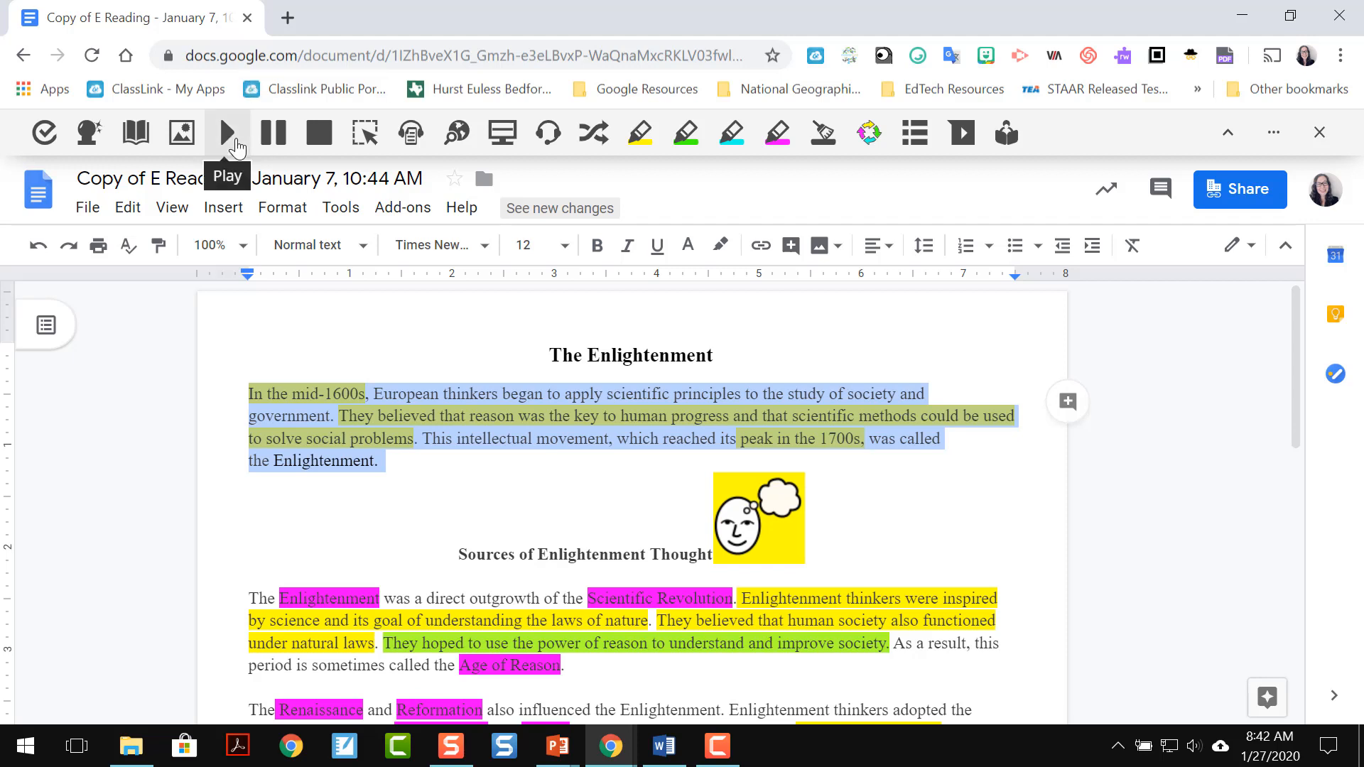
left_click(237, 148)
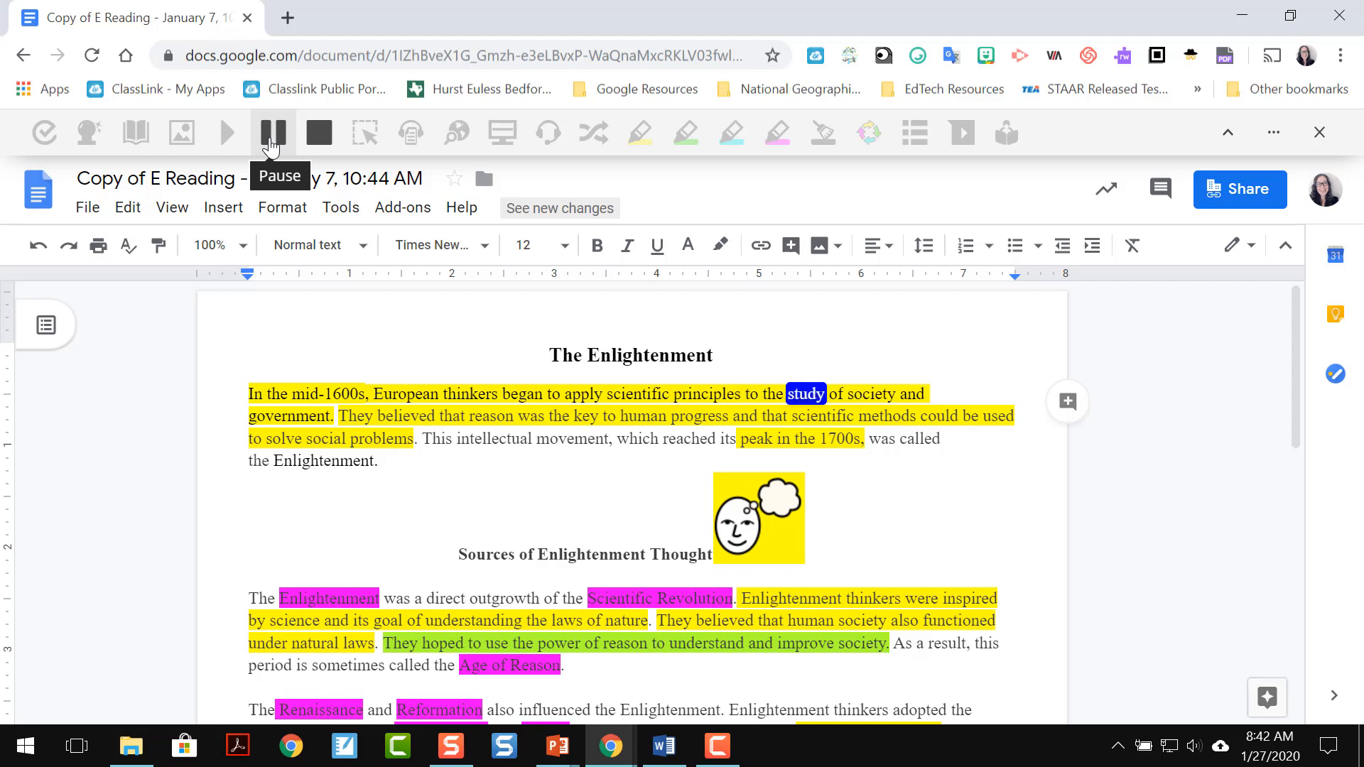
left_click(270, 142)
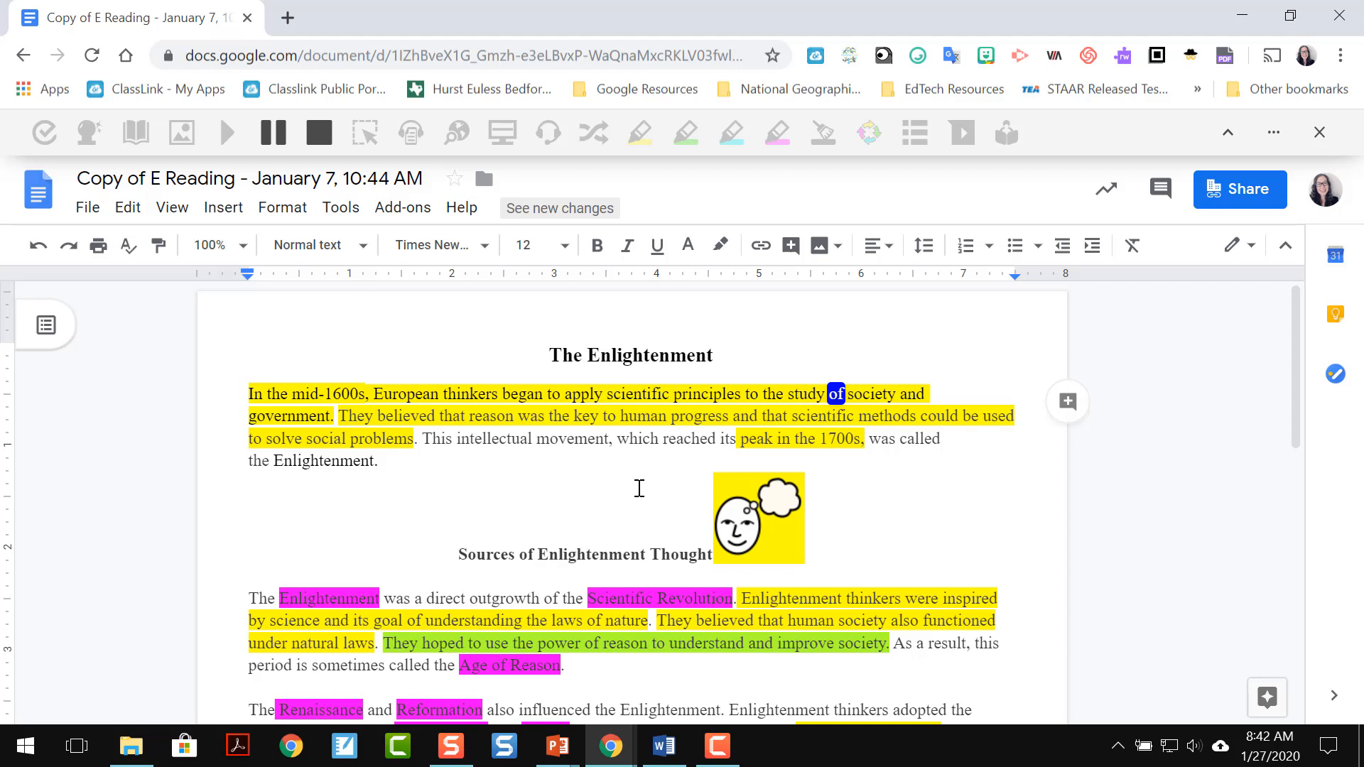
left_click(319, 132)
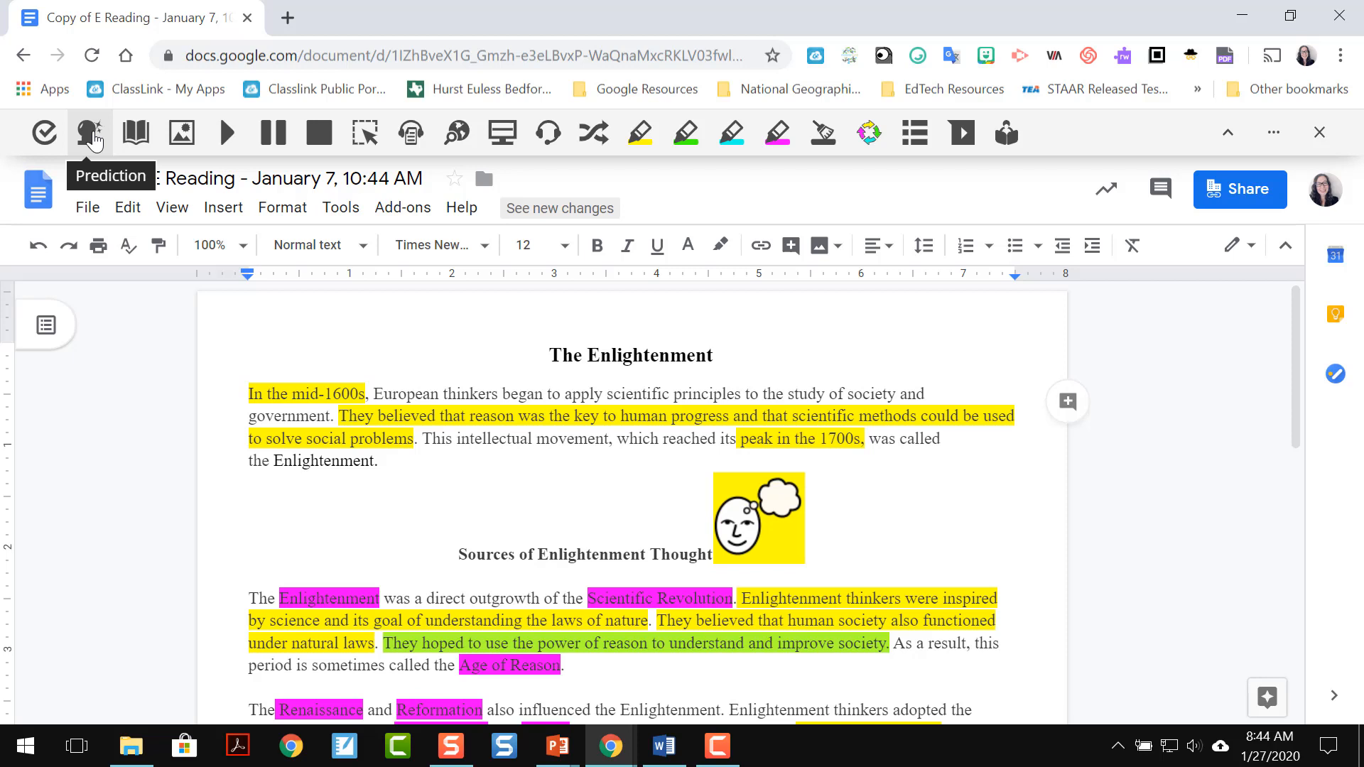
Step: Look up the word "scientific" in the Dictionary and the Picture Dictionary, and close the Picture Dictionary
left_click(137, 142)
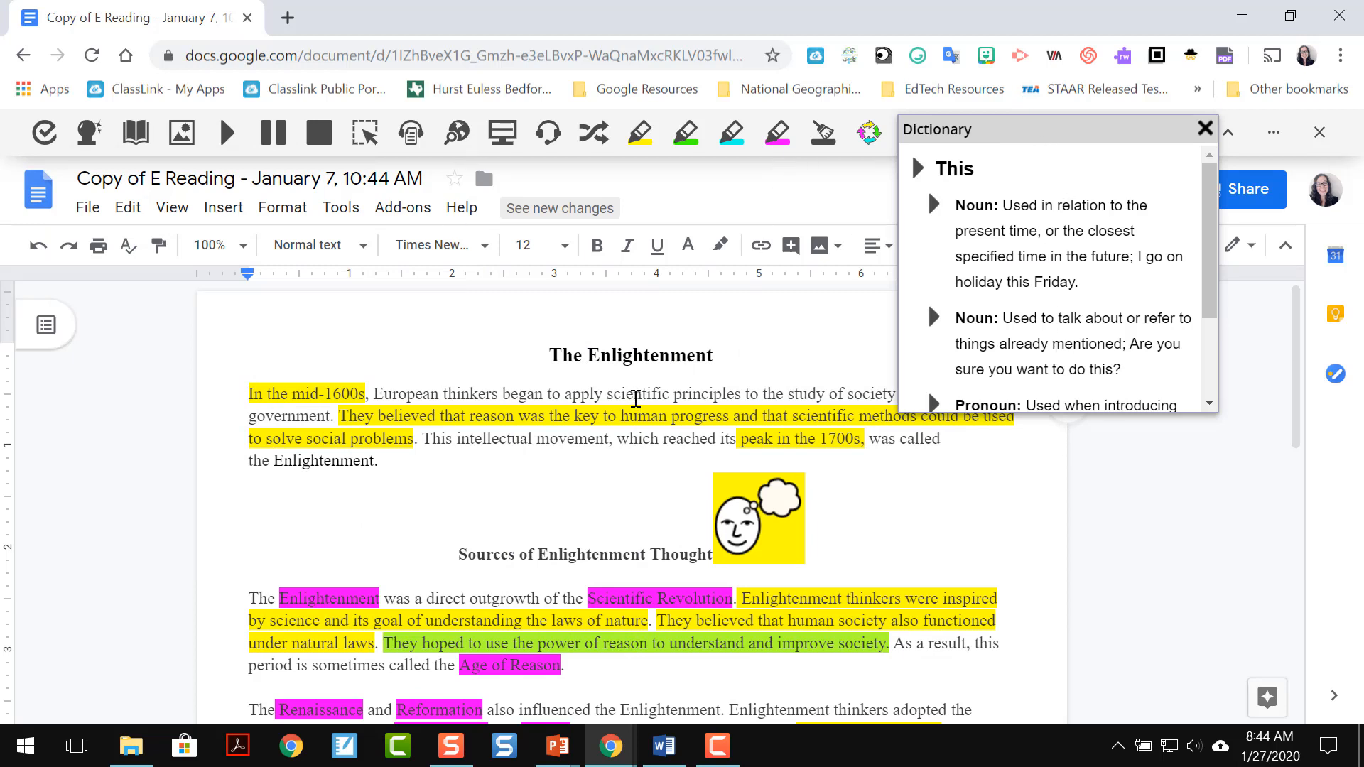
double_click(636, 395)
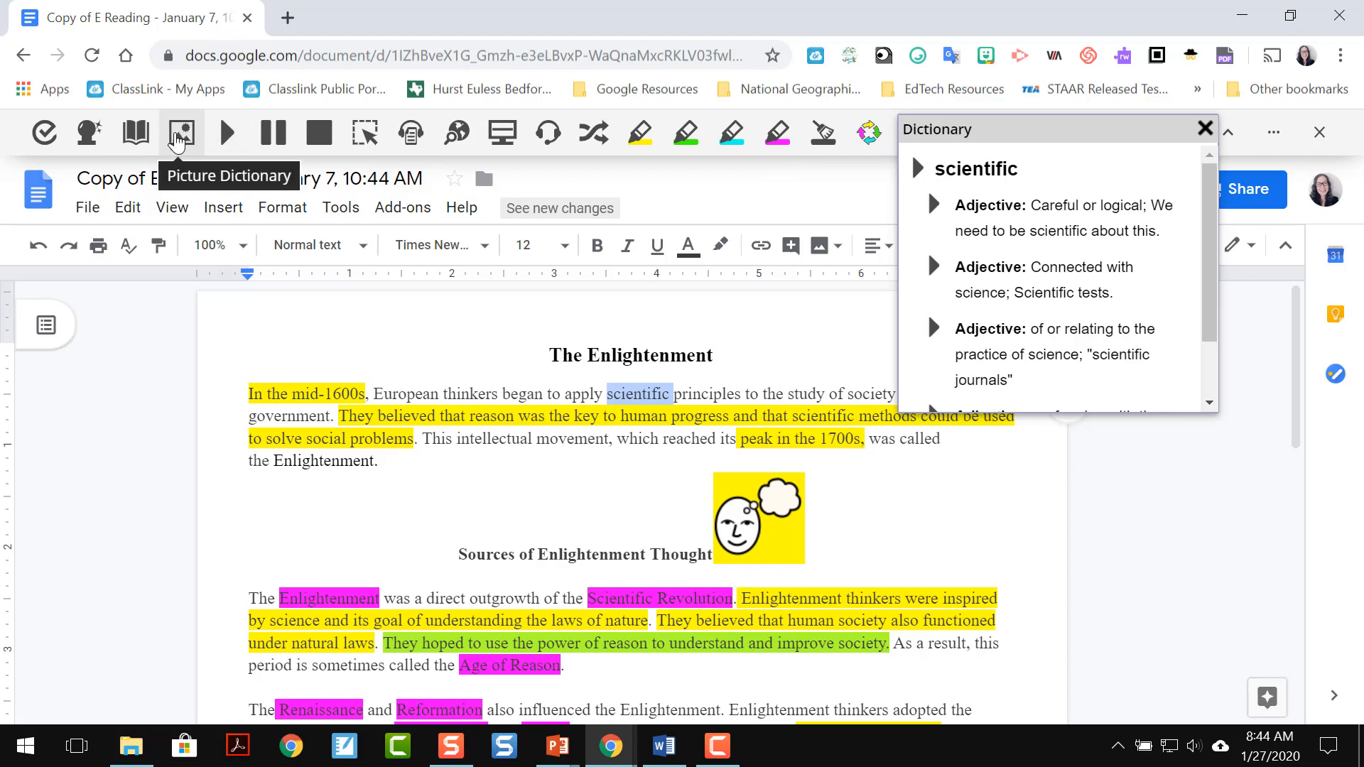
left_click(178, 140)
left_click_drag(111, 146, 1174, 427)
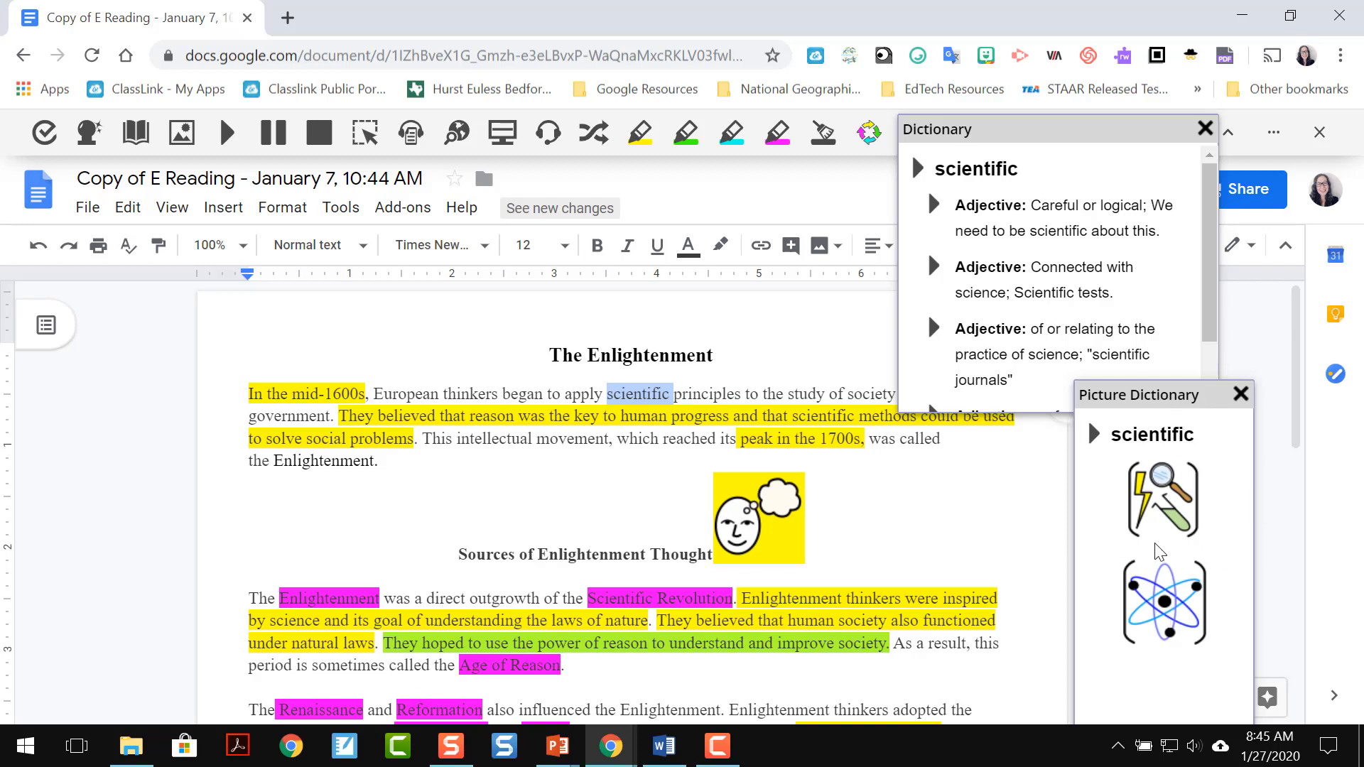
left_click(1241, 395)
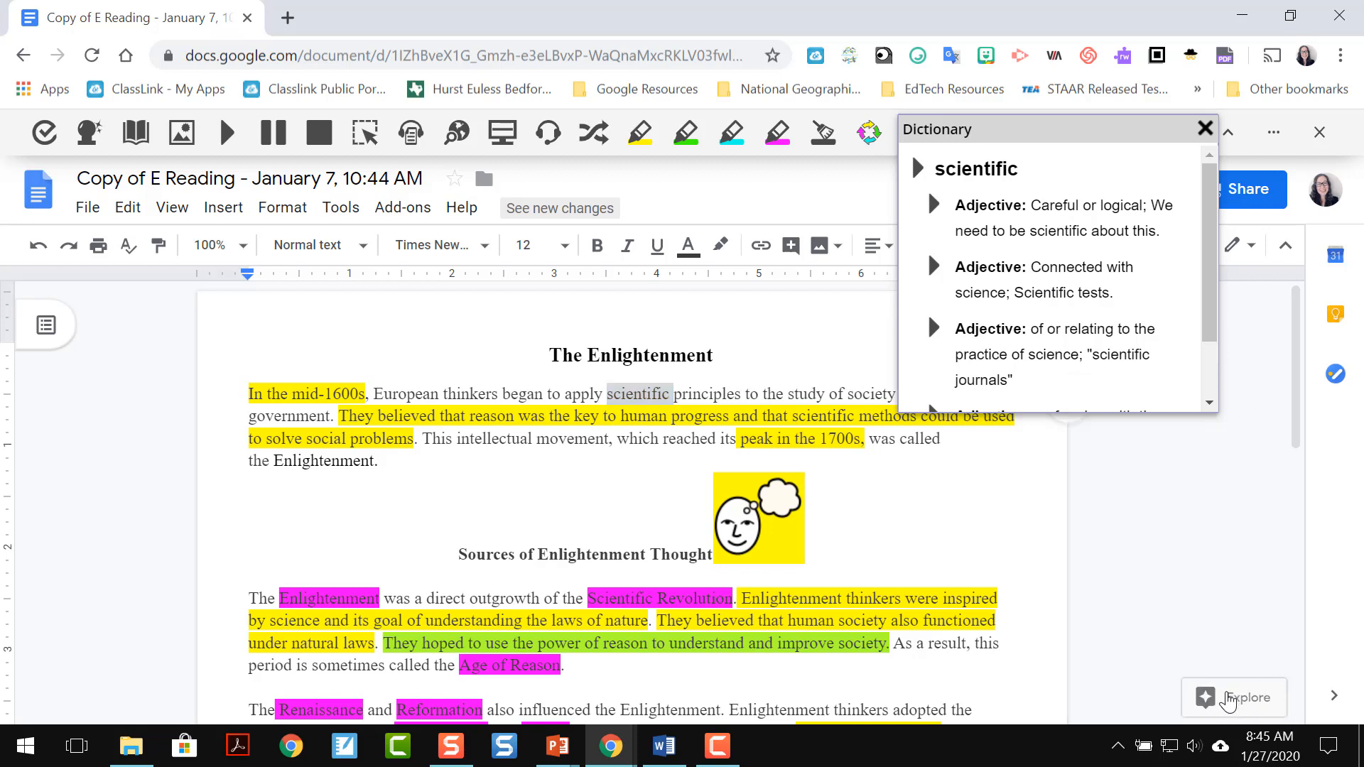
Step: Close the Dictionary and browse the Explore topics, images and related research for the document before closing Explore
left_click(1229, 701)
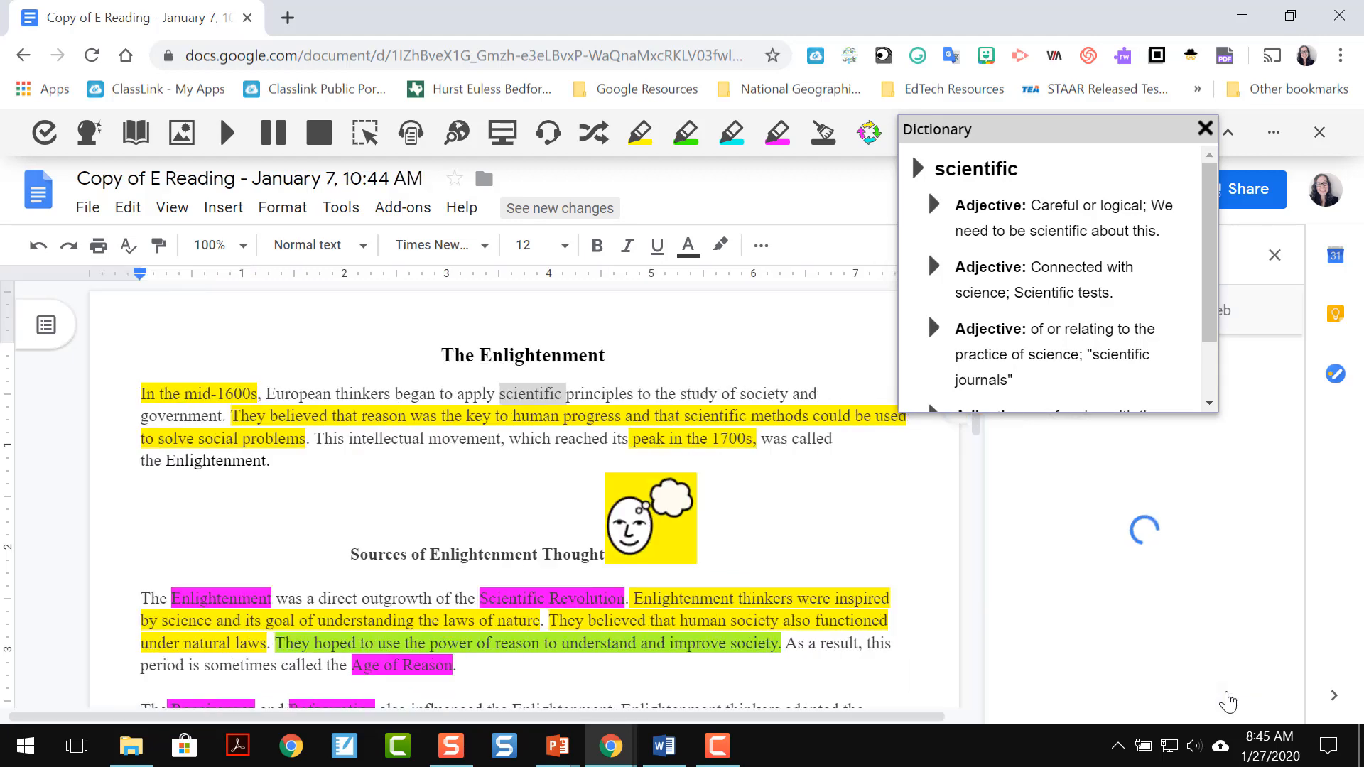
left_click(1206, 129)
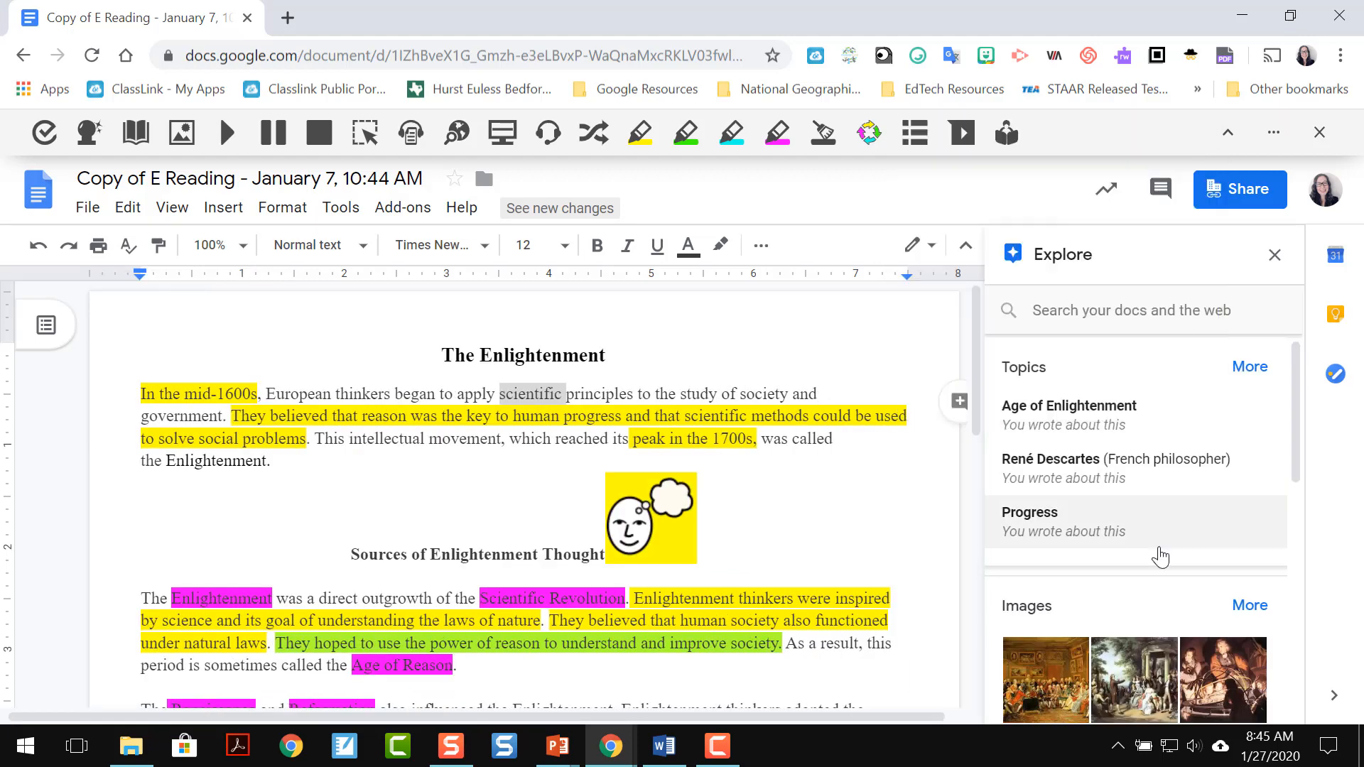
scroll(1140, 668, "down", 3)
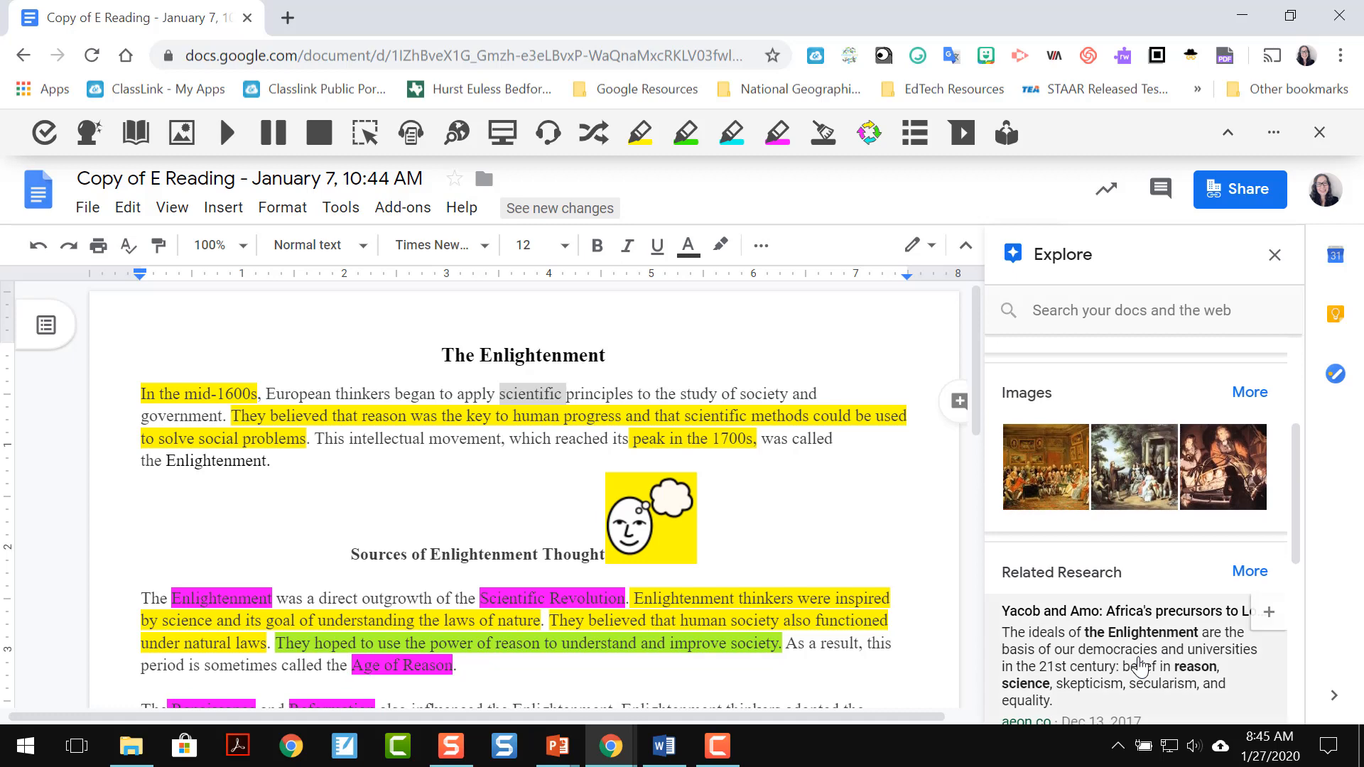
scroll(1140, 666, "up", 3)
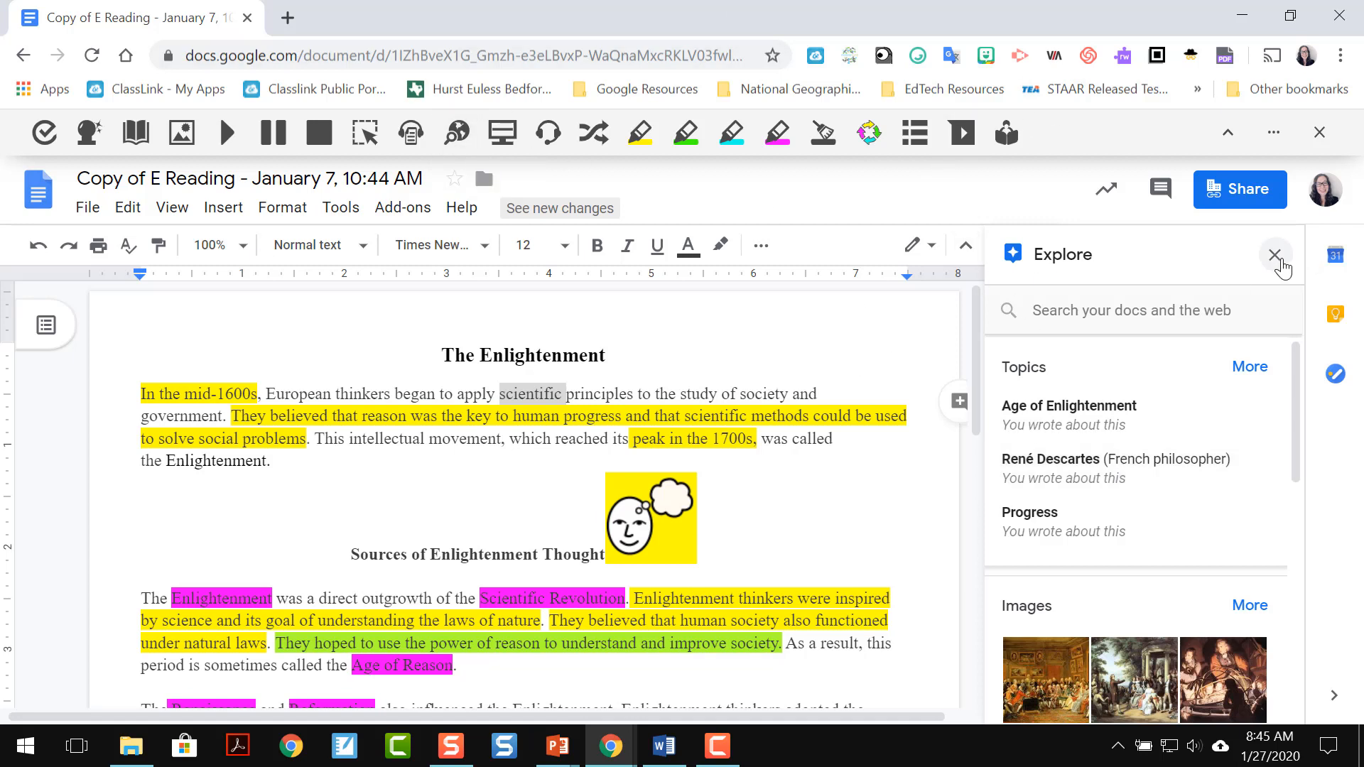
left_click(1276, 256)
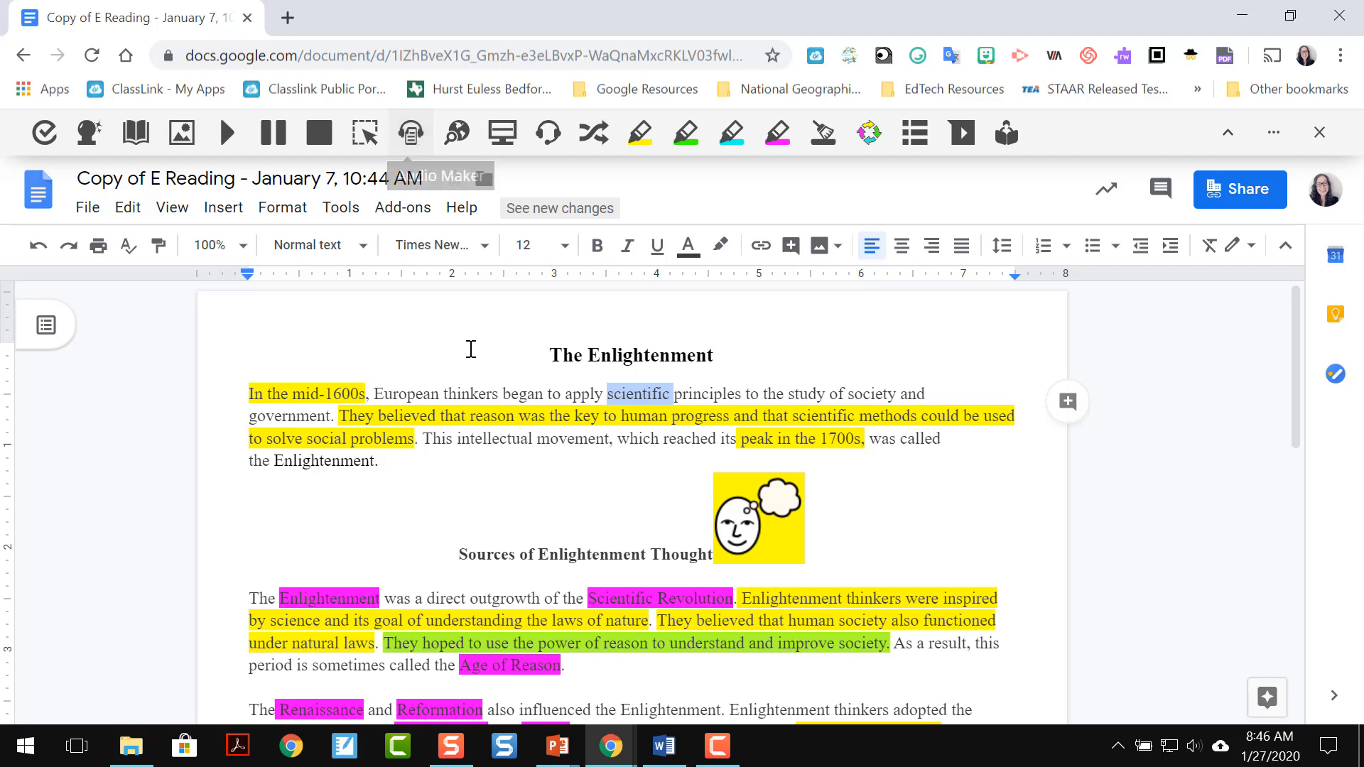
Step: Convert the first paragraph to an MP3 with Audio Maker, and run a web search on the same text, closing the results
left_click_drag(246, 393, 463, 493)
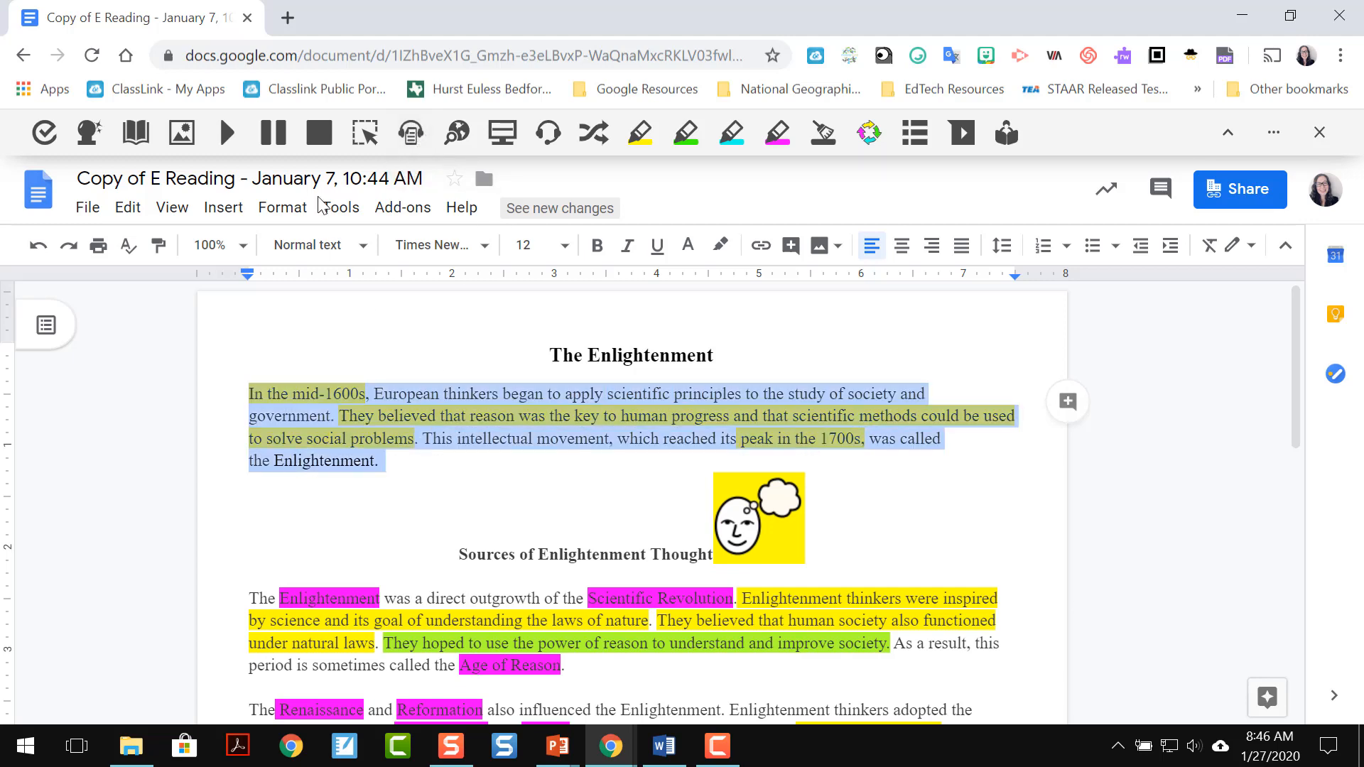
left_click(402, 148)
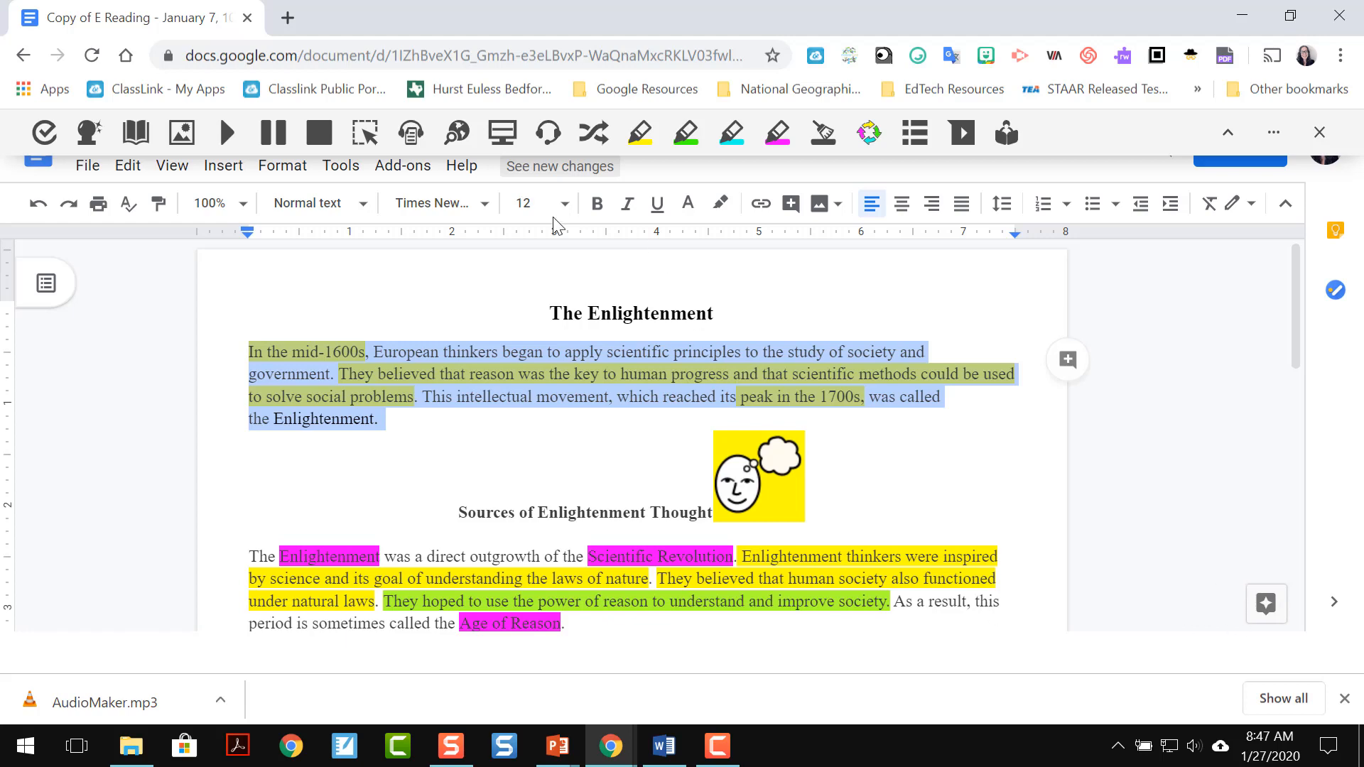
left_click(453, 142)
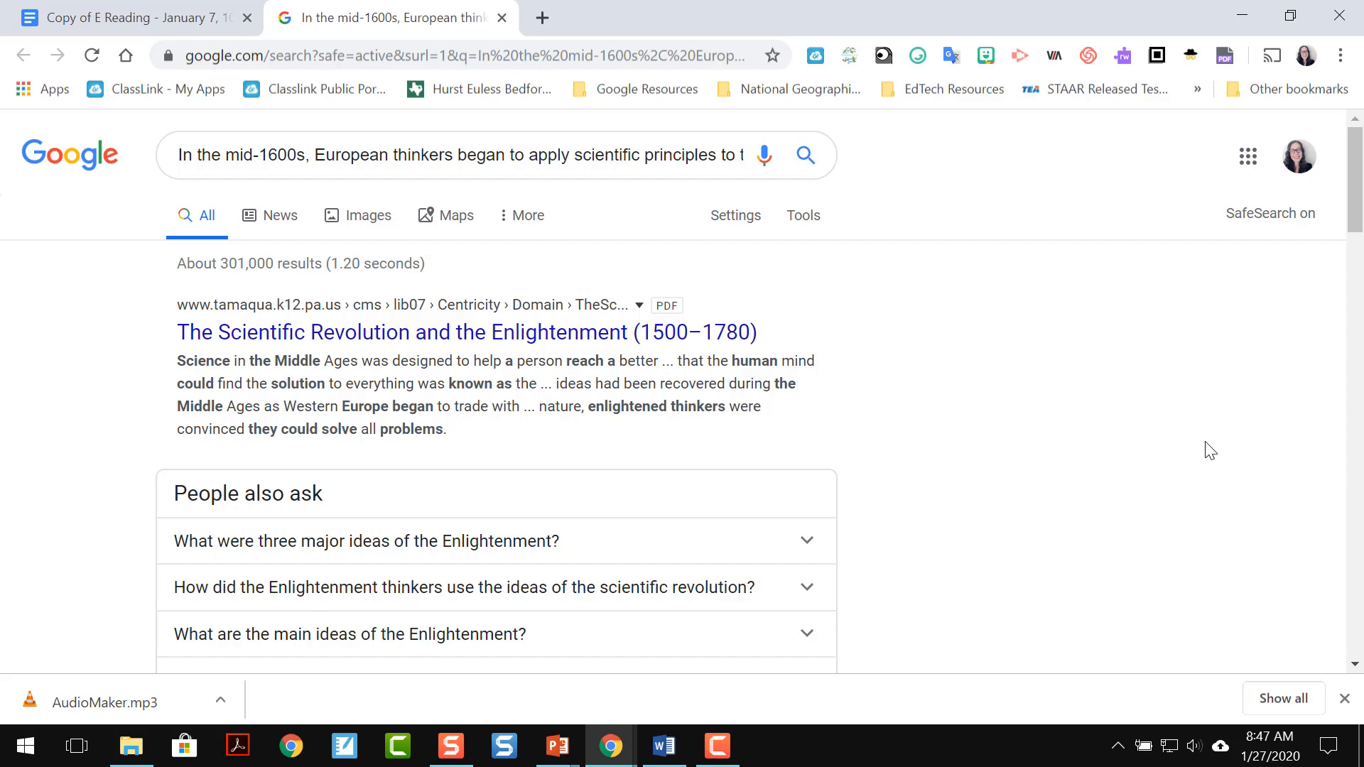
left_click(502, 17)
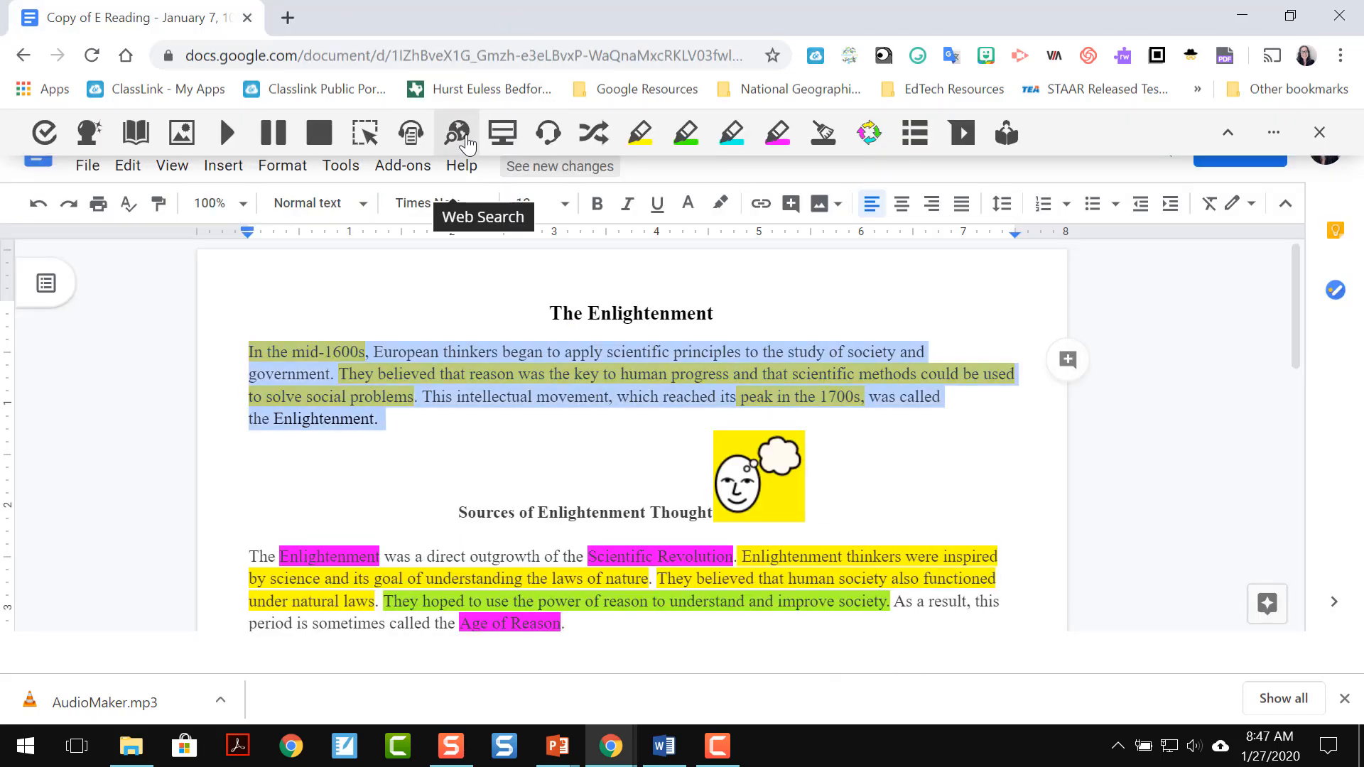
Step: Turn on screen masking and move its floating control to the opposite side of the document
left_click(501, 142)
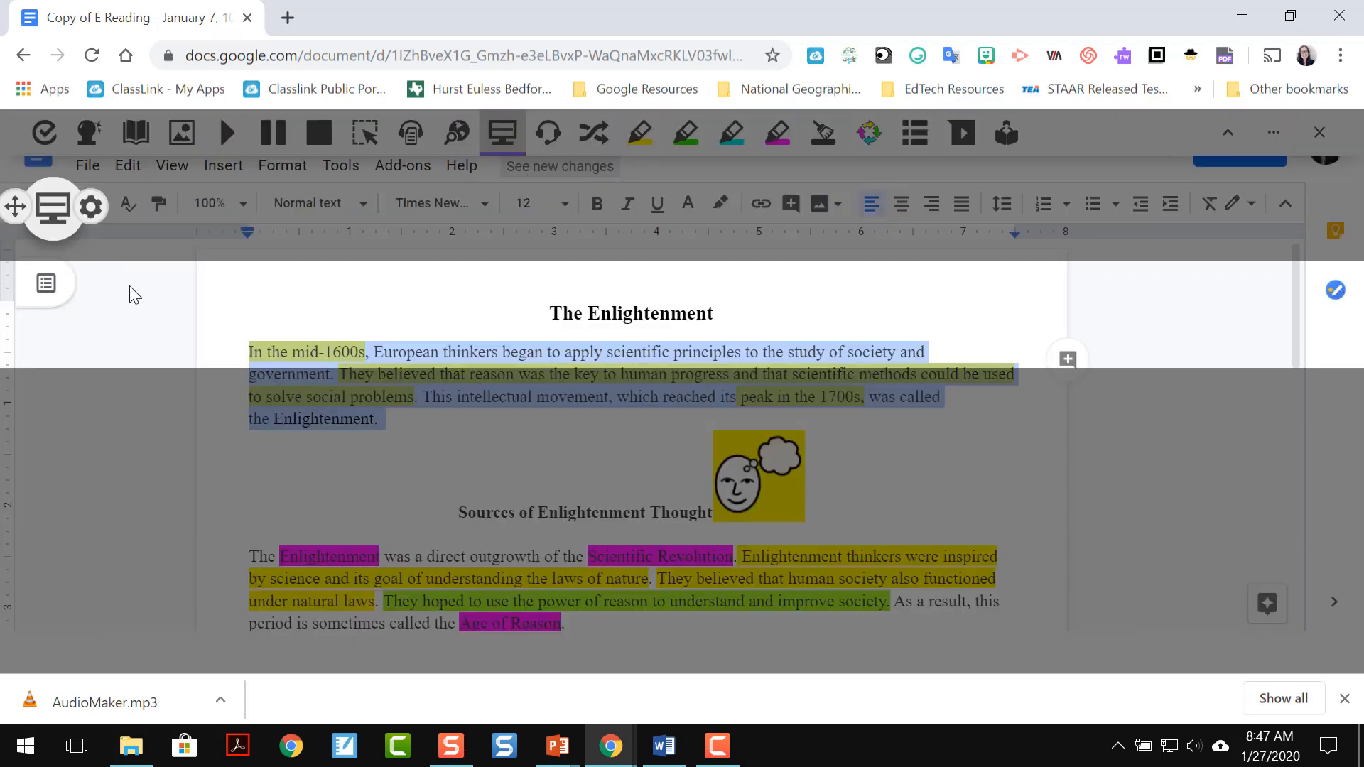
left_click(54, 209)
left_click_drag(15, 206, 1169, 189)
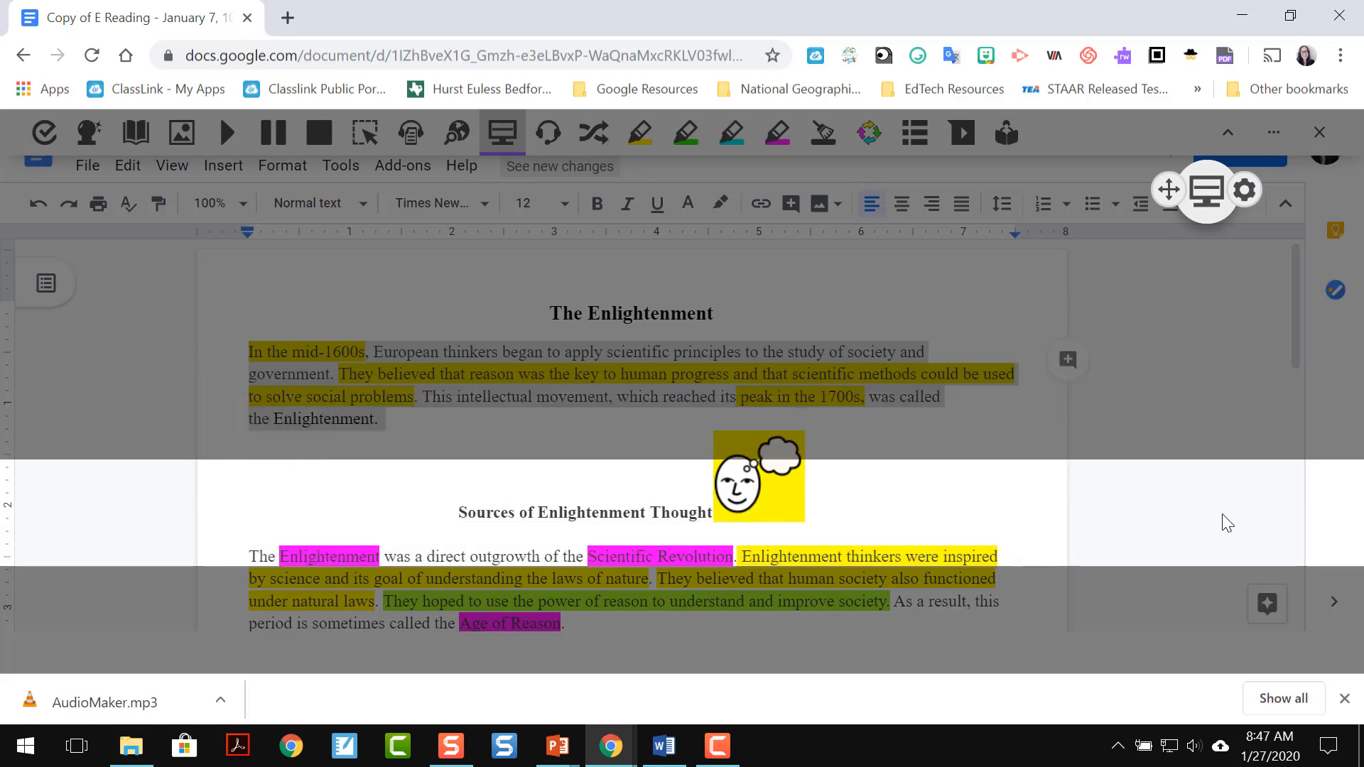
Step: In the Screen Masking options, try a yellow and a light blue background color, and set the reading light color to yellow
left_click(1244, 189)
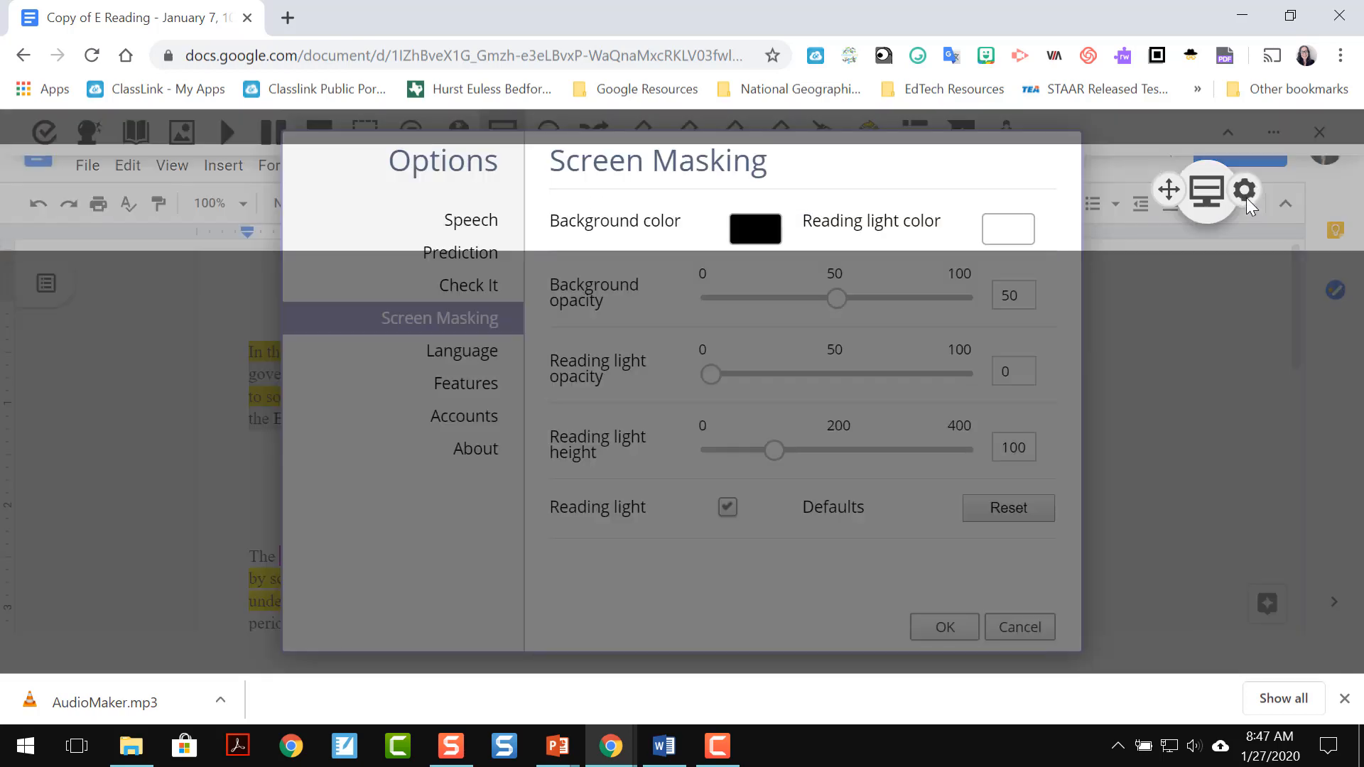
left_click(751, 245)
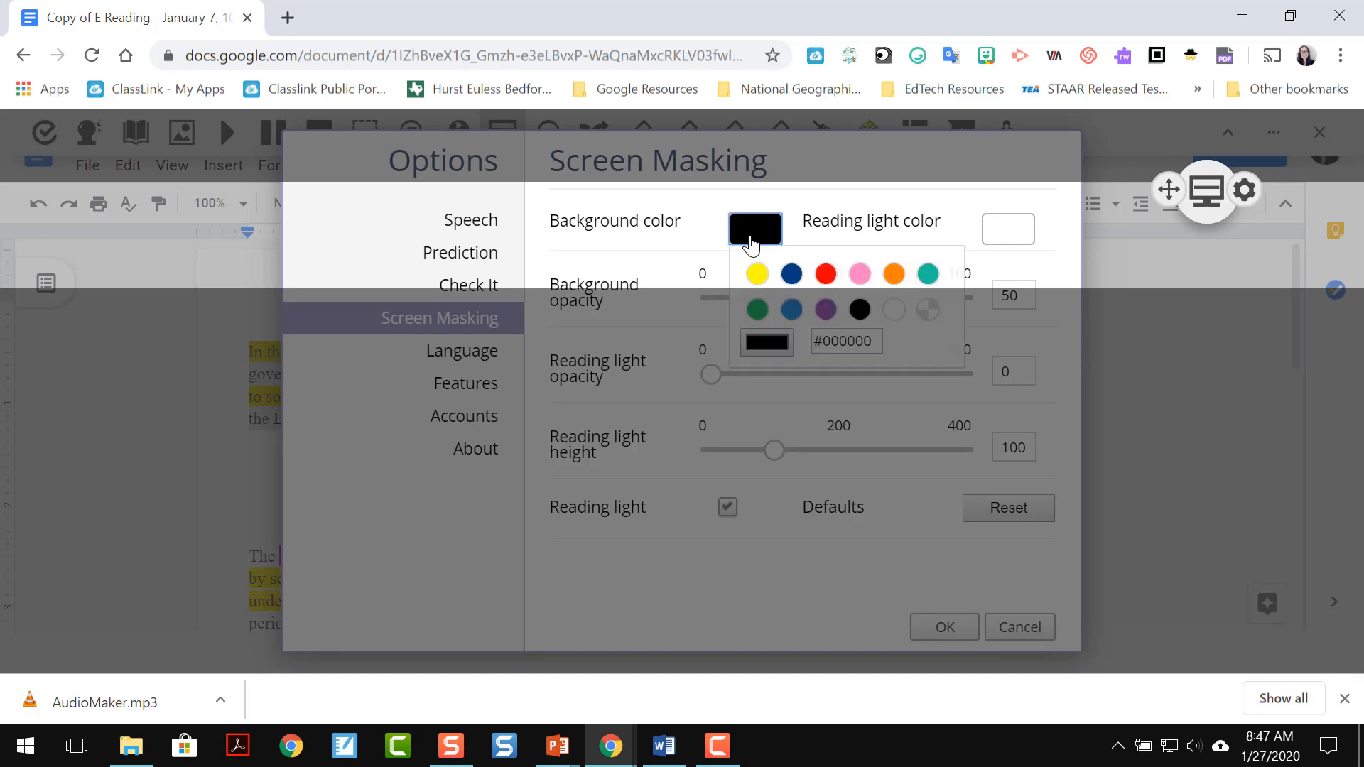
left_click(756, 273)
left_click(756, 233)
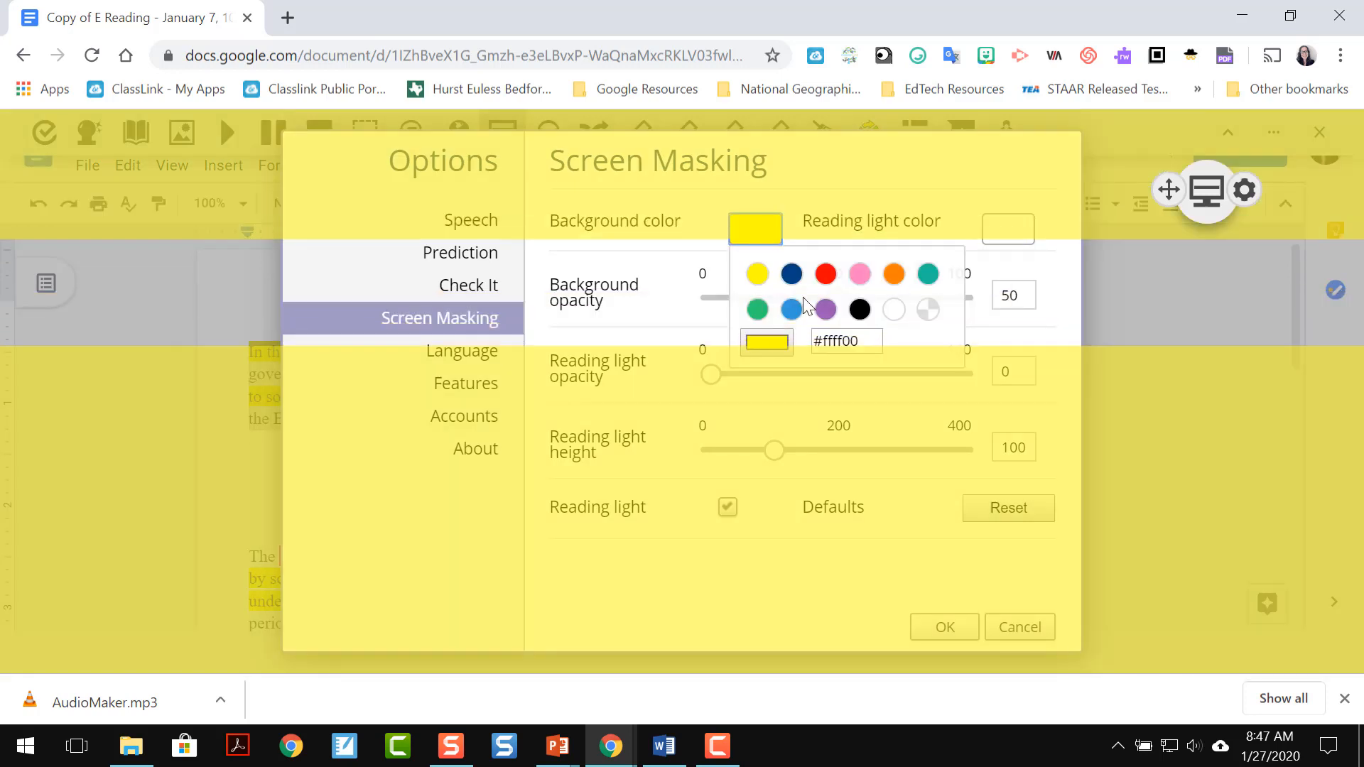
left_click(790, 309)
left_click(998, 243)
left_click(1009, 277)
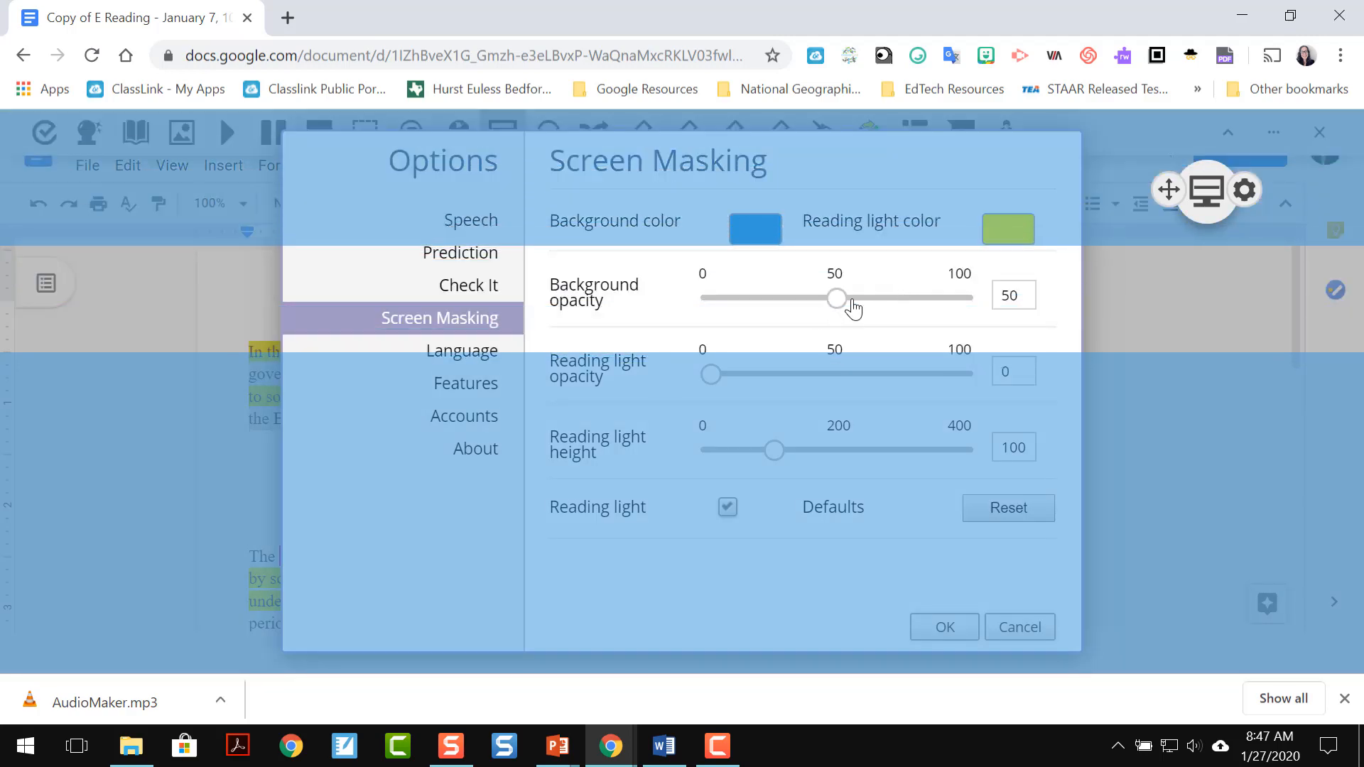
Step: Set background opacity to 54, reading light opacity to 7 and reading light height to 53, and turn off the reading light
mouse_move(847, 308)
left_mouse_down()
mouse_move(761, 310)
mouse_move(924, 311)
mouse_move(759, 314)
mouse_move(870, 307)
mouse_move(844, 308)
left_mouse_up()
mouse_move(712, 377)
left_mouse_down()
mouse_move(825, 387)
mouse_move(727, 380)
left_mouse_up()
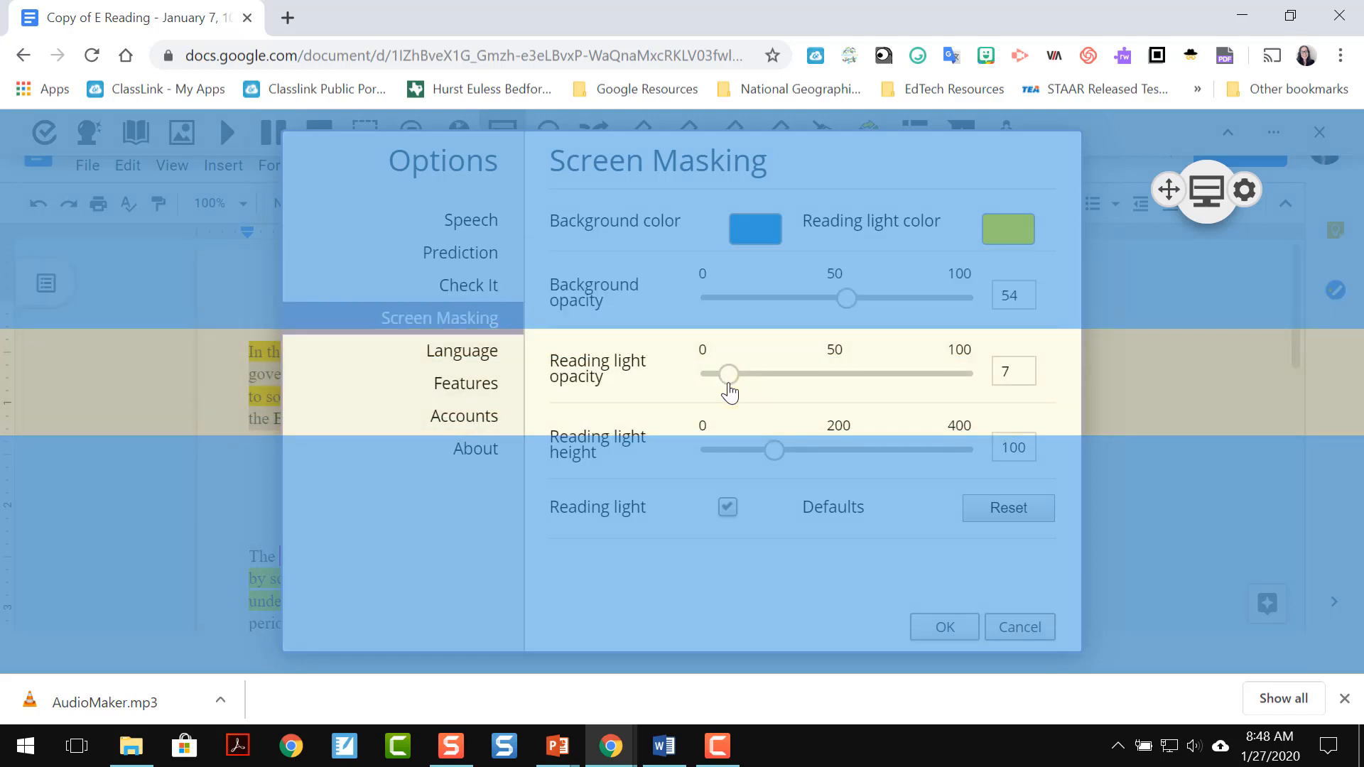
left_click_drag(778, 455, 746, 473)
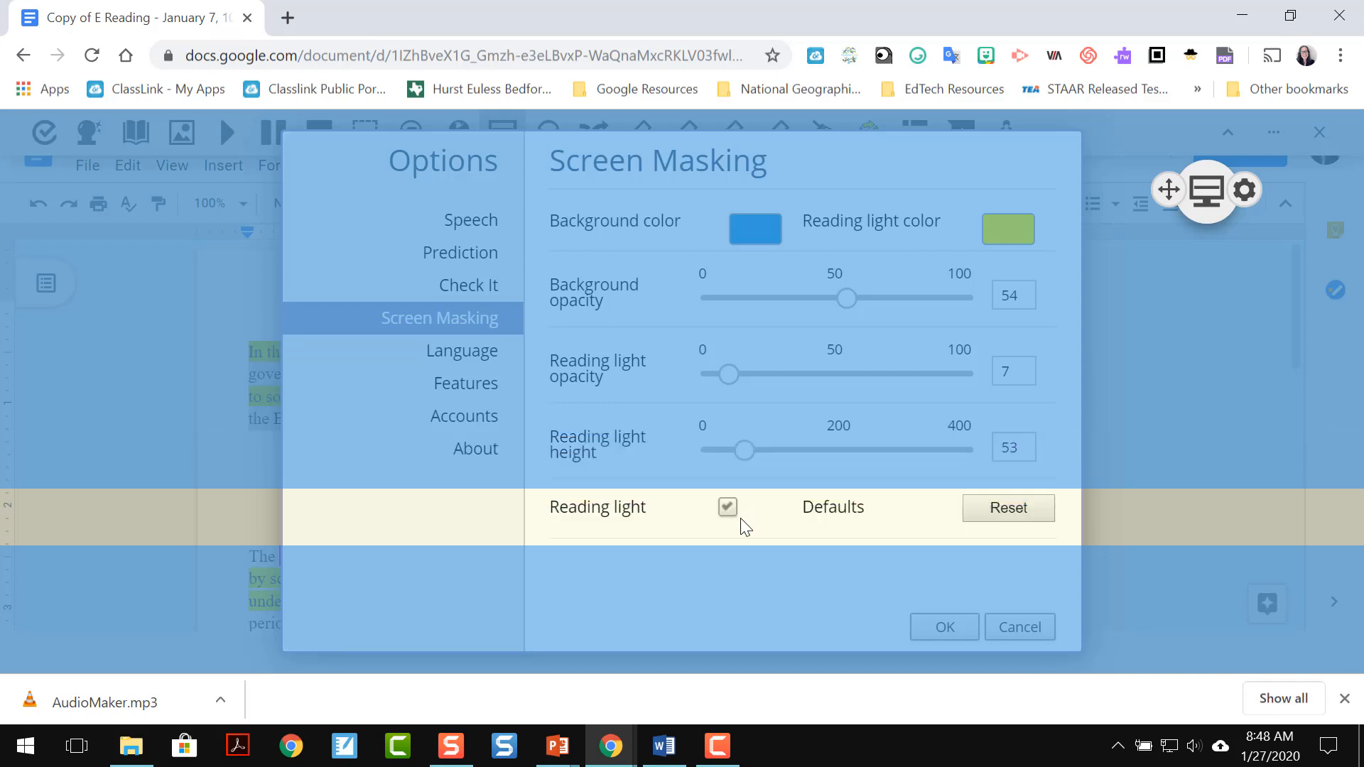
left_click(729, 509)
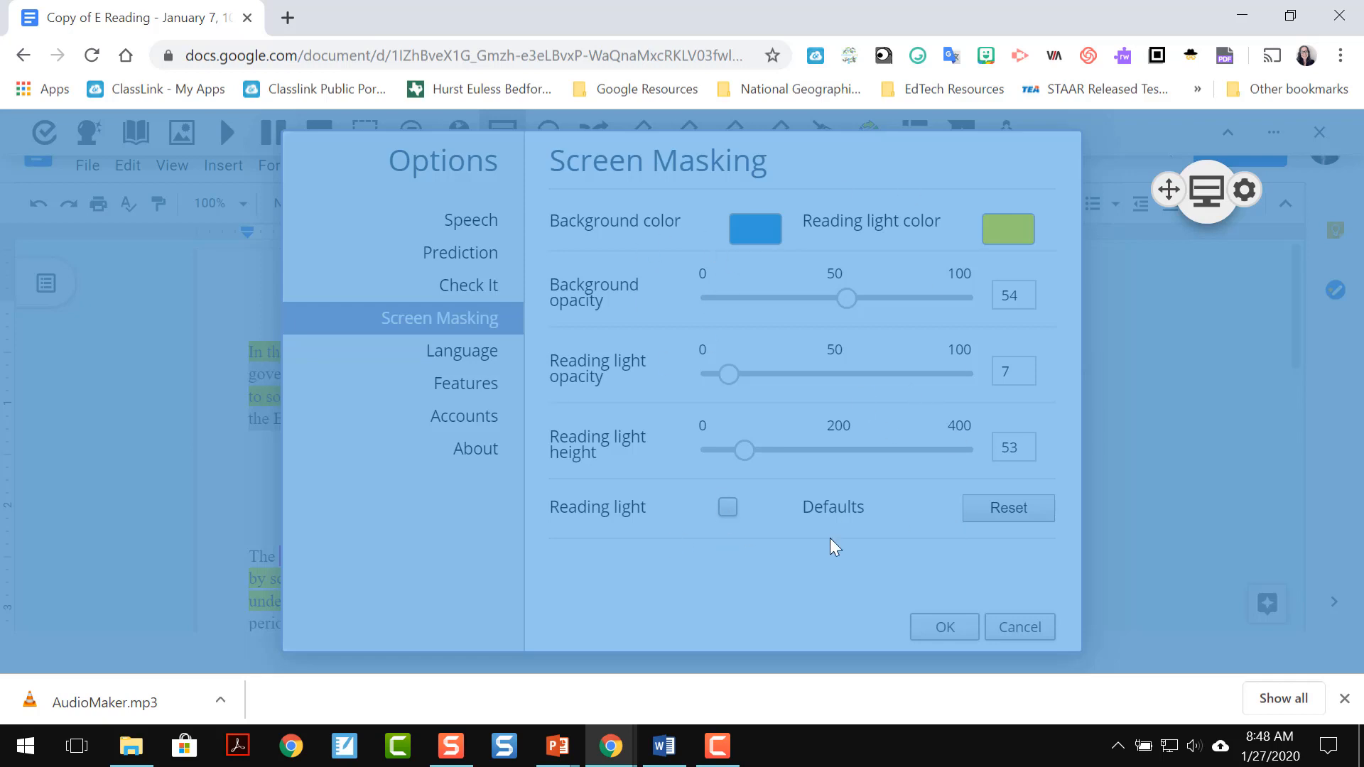
Step: Reset the screen masking settings to their defaults and leave the options without saving
left_click(996, 501)
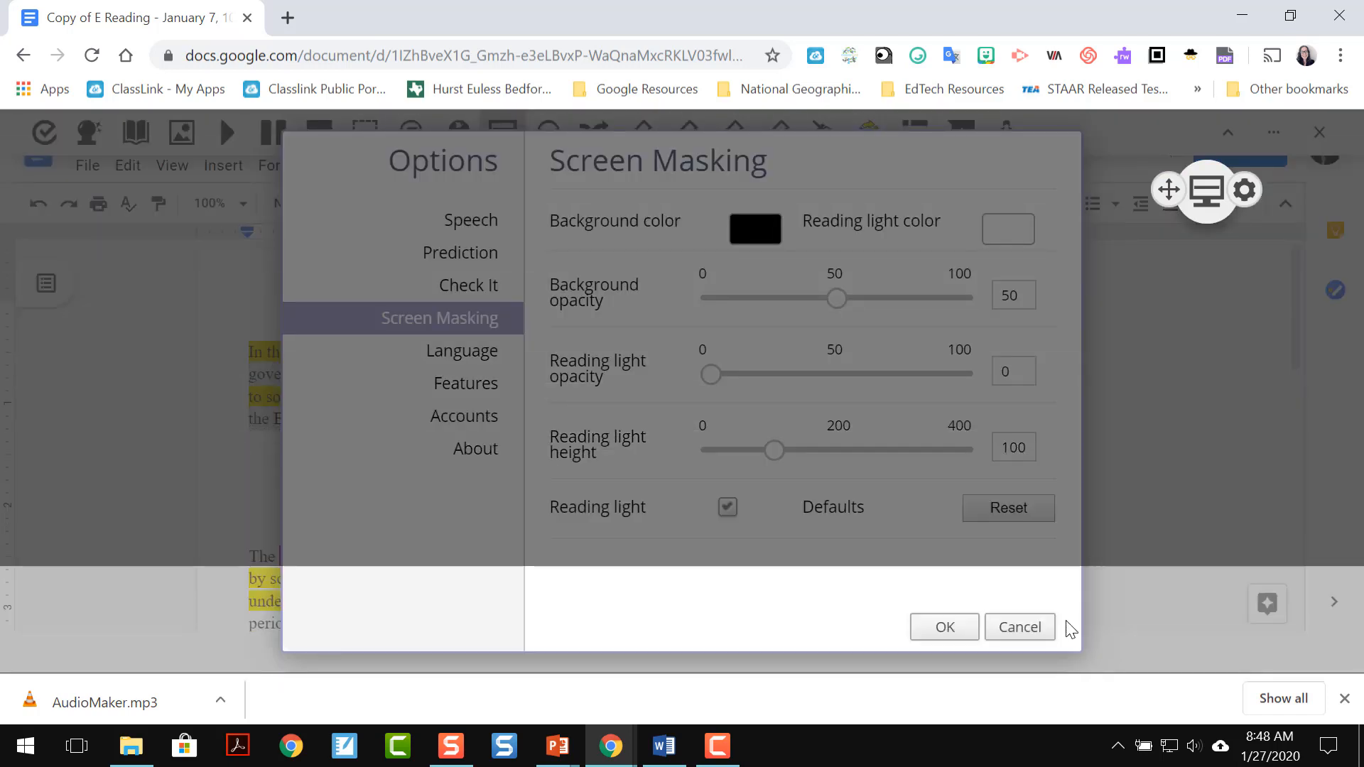
left_click(1023, 629)
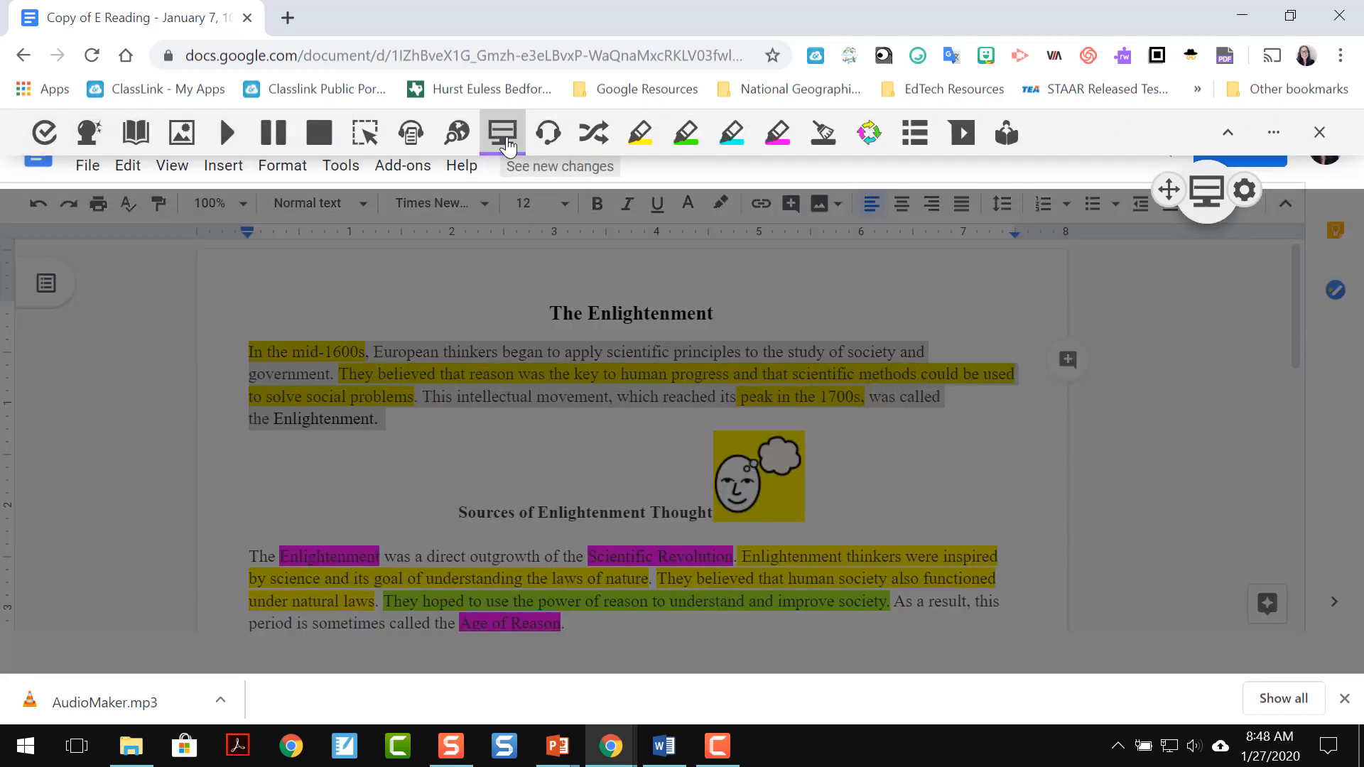
Step: Turn off screen masking and deselect the first paragraph by placing the cursor in the "Sources of Enlightenment Thought" heading
left_click(504, 138)
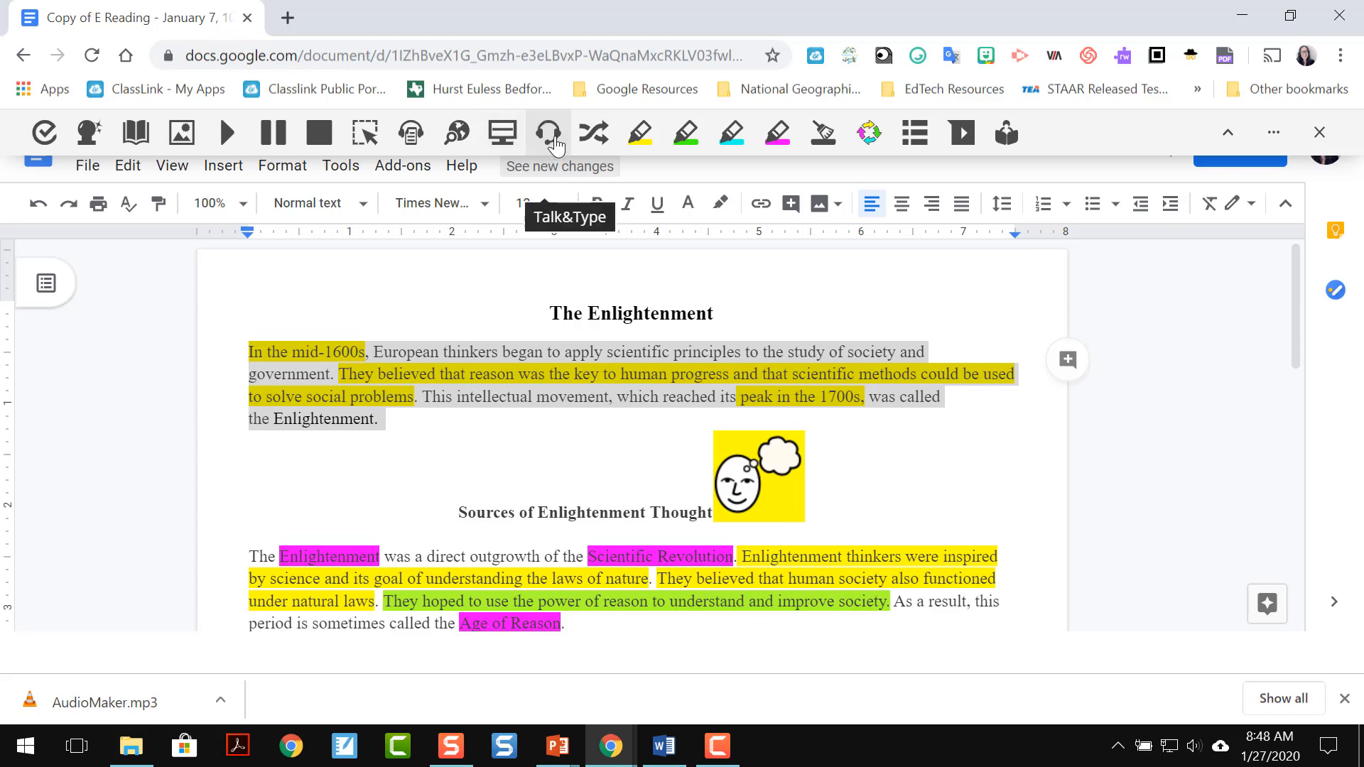
left_click(646, 445)
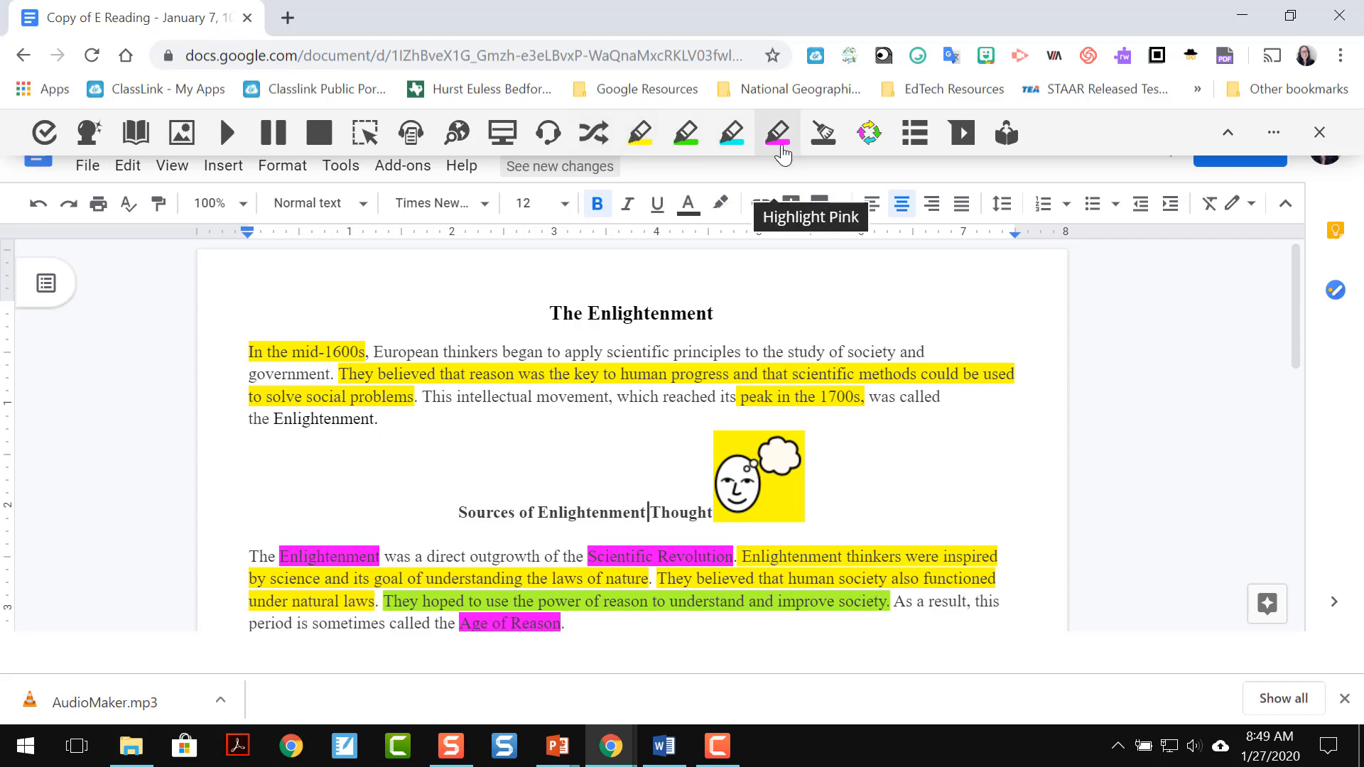
Step: Clear all highlights from the passage, from the first paragraph through the following sections, and deselect the text
left_click(829, 147)
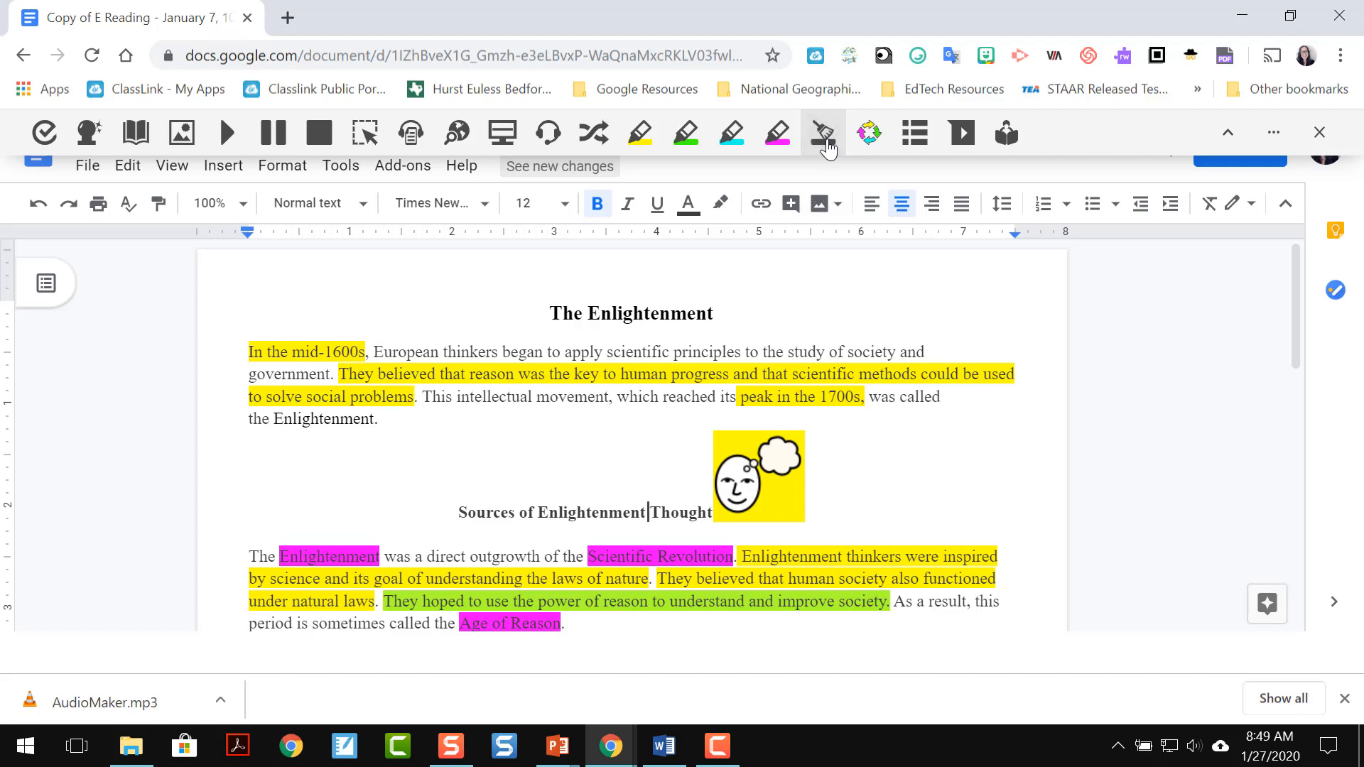
left_click_drag(249, 349, 748, 276)
scroll(467, 489, "down", 8)
scroll(467, 489, "down", 3)
scroll(650, 325, "up", 1)
left_click(841, 135)
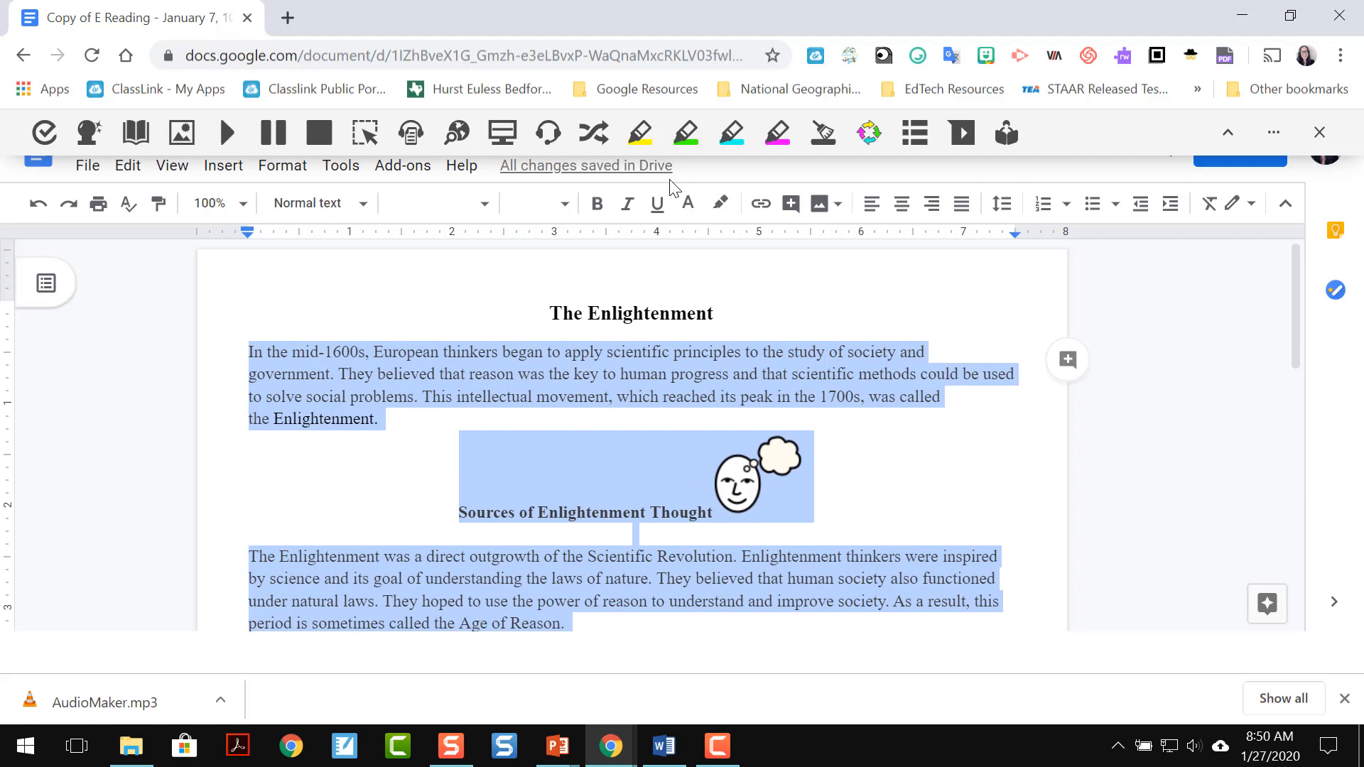
left_click(316, 382)
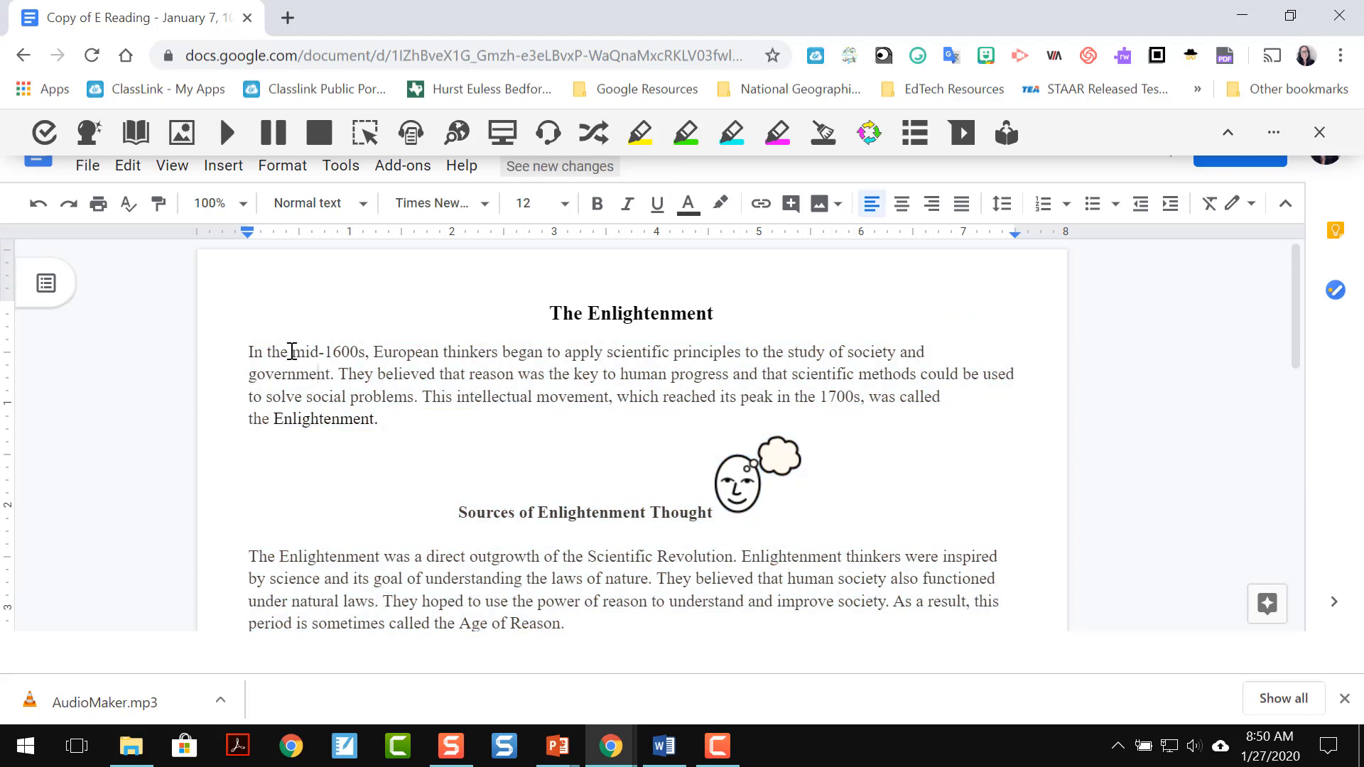
Step: Highlight "mid-1600s" and "1700s" in the first paragraph in yellow
left_click_drag(292, 351, 369, 351)
left_click(640, 132)
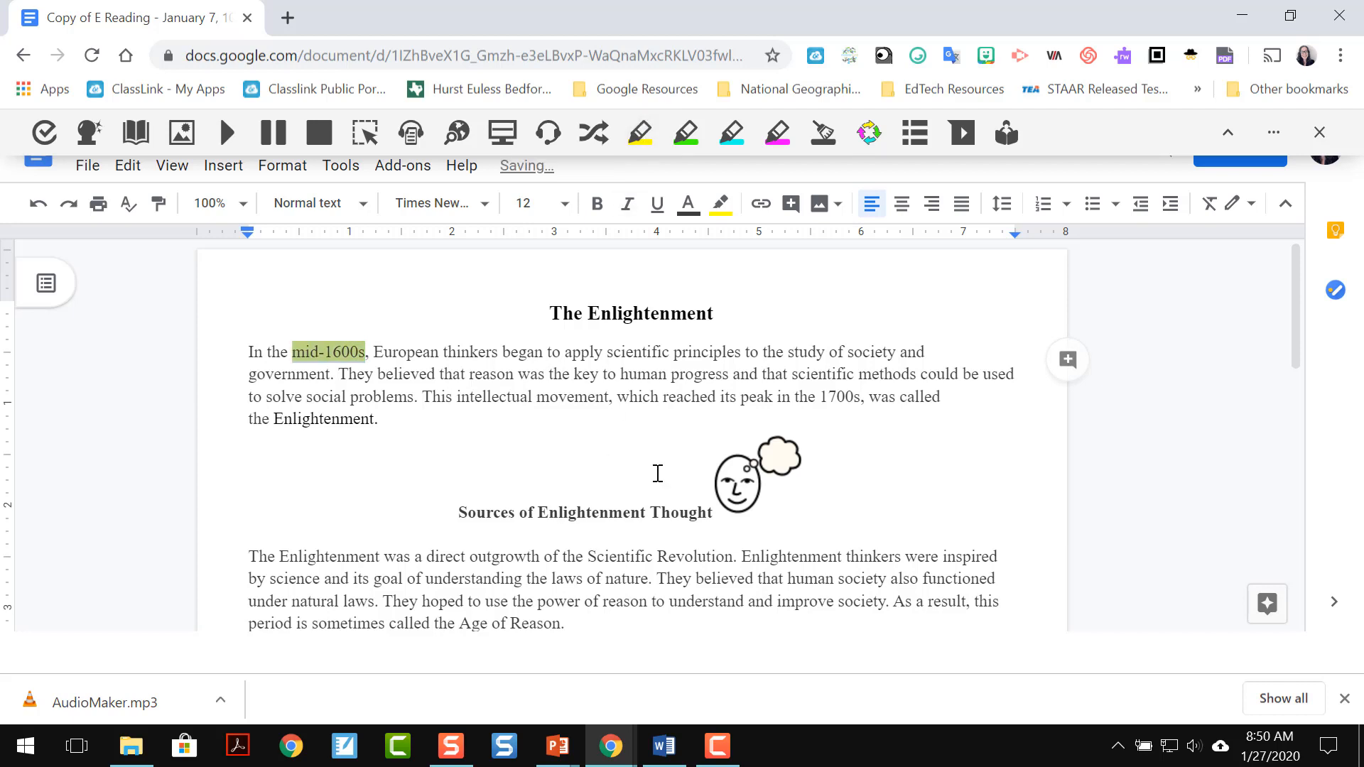
left_click_drag(817, 397, 861, 397)
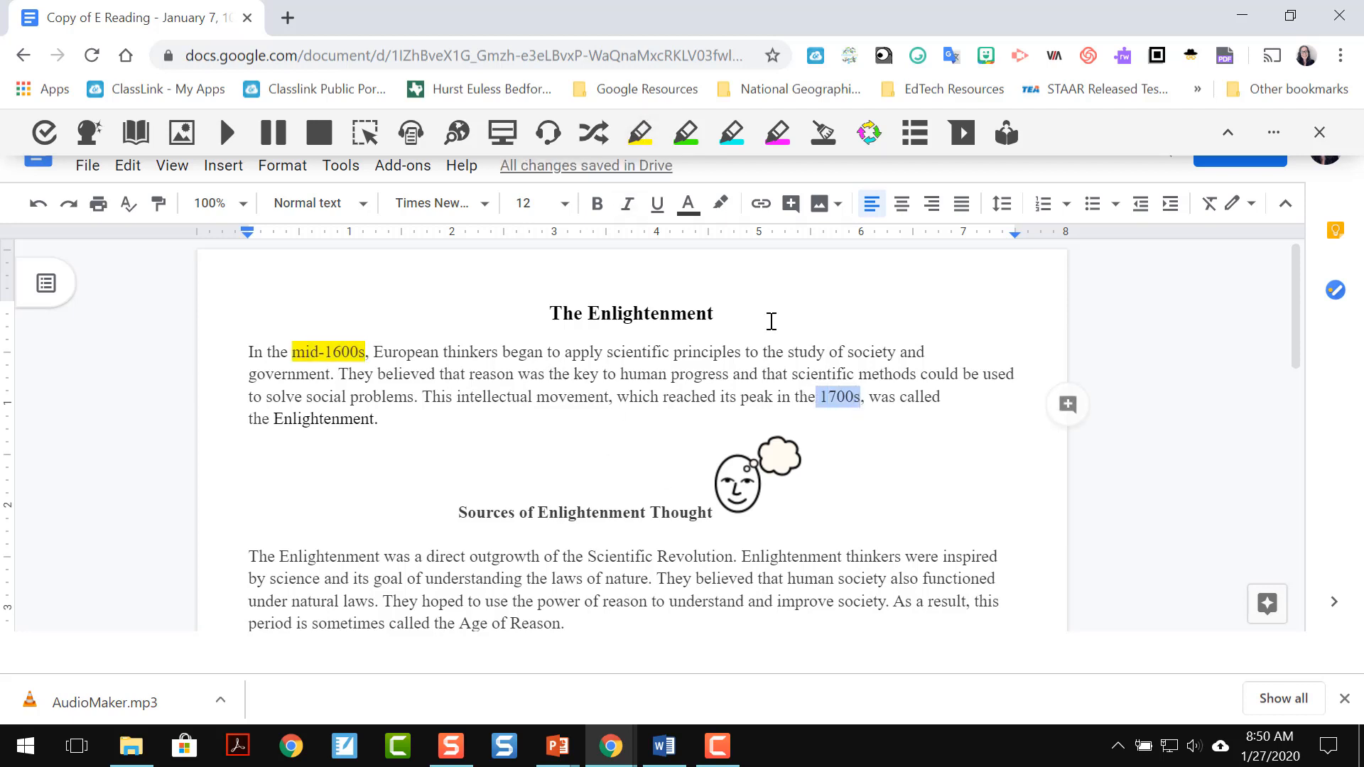
left_click(640, 132)
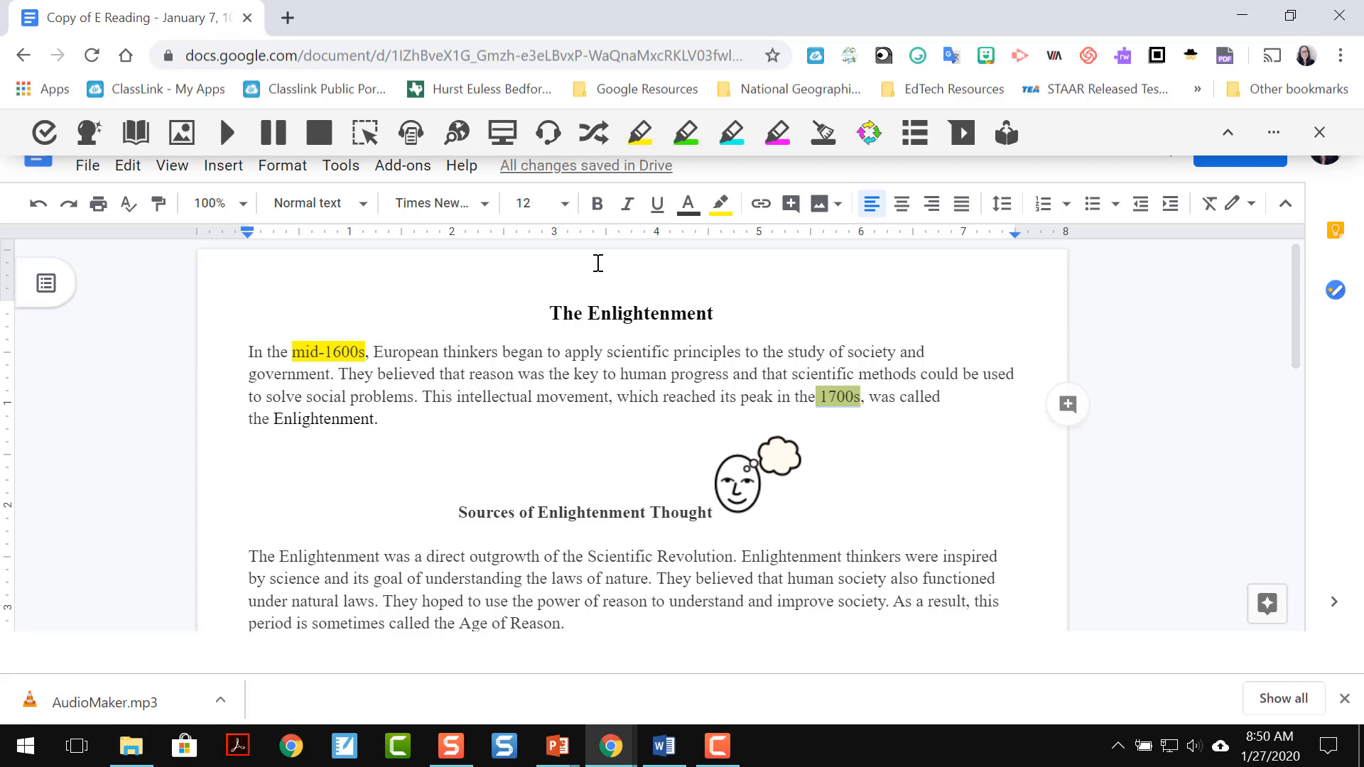
Step: Change the highlight on "1700s" to green and highlight "intellectual movement" in green as well
left_click(686, 135)
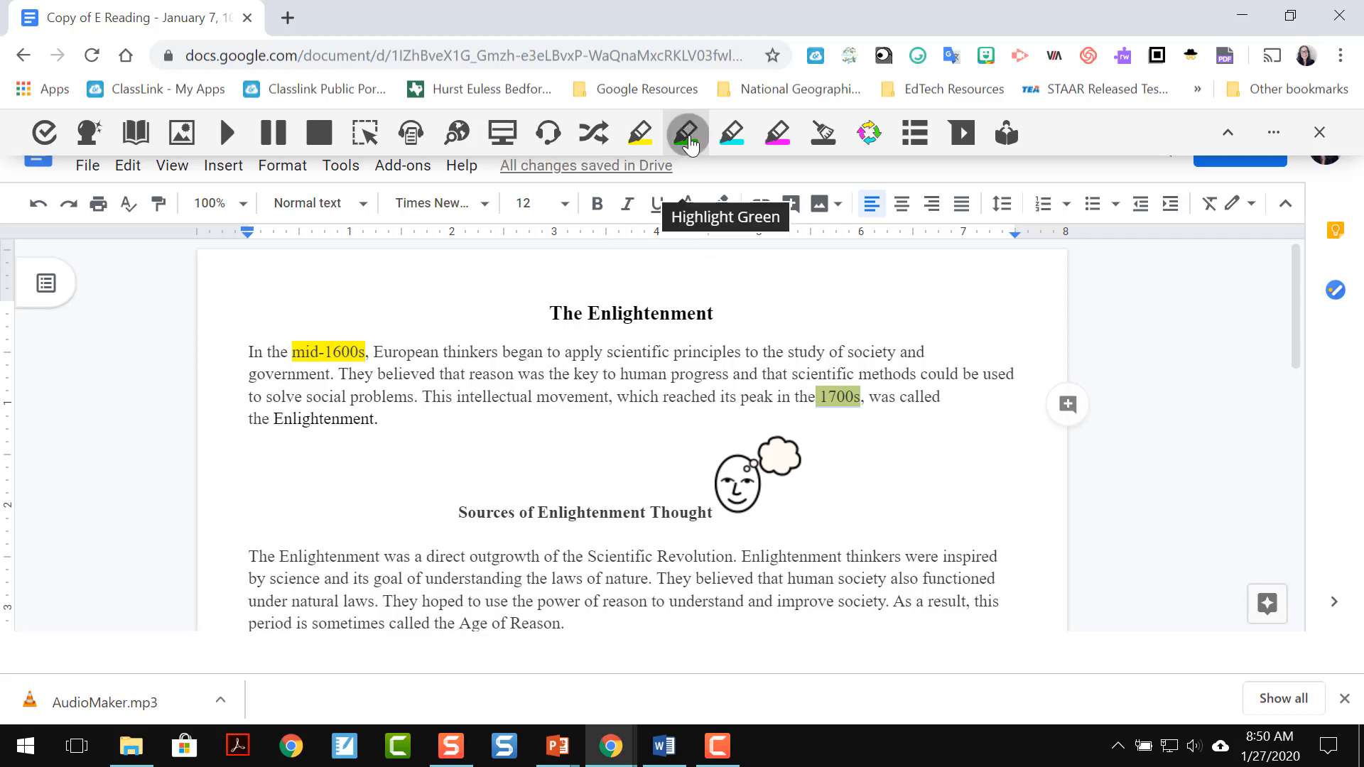
left_click_drag(455, 399, 610, 396)
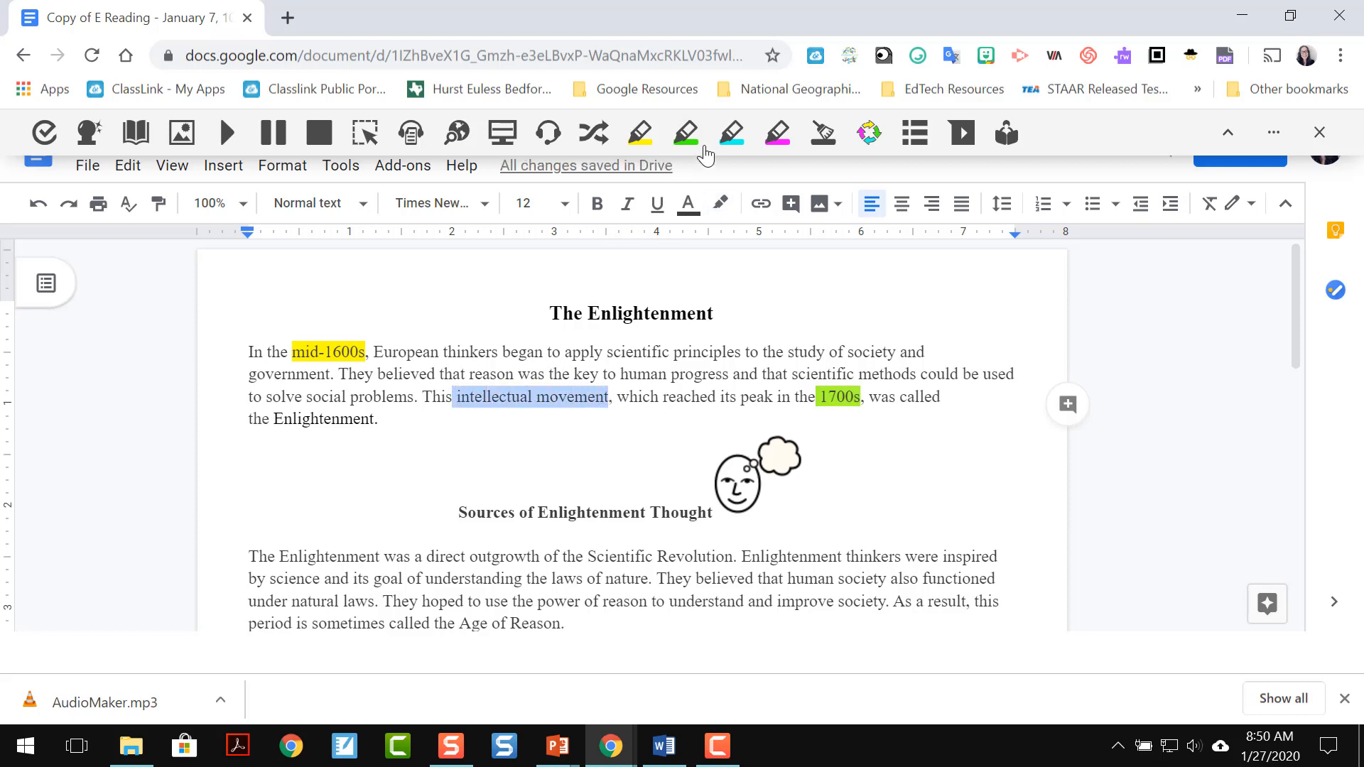
left_click(686, 134)
left_click(659, 380)
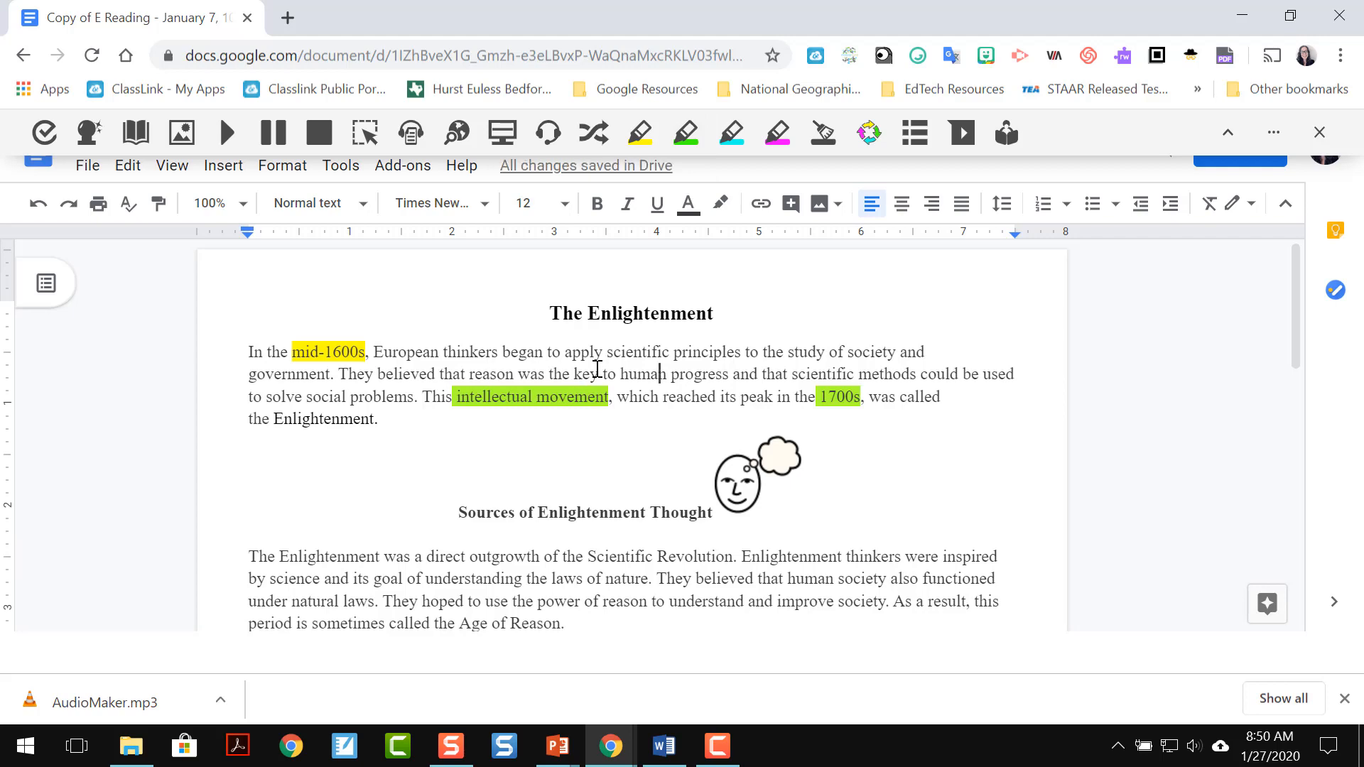
Step: Highlight "Descartes," in blue and the "Enlightenment" that starts the second sentence under the Sources heading in pink
scroll(597, 369, "down", 3)
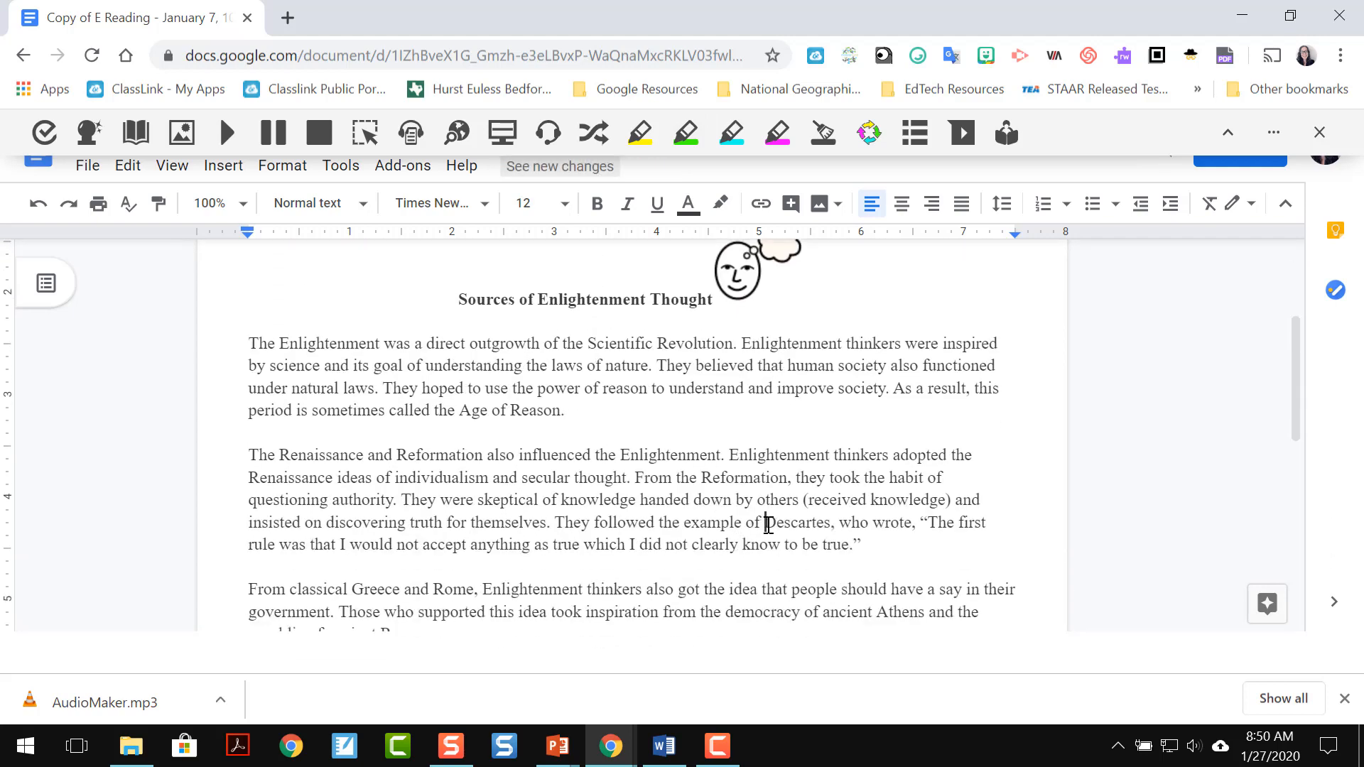
left_click_drag(764, 524, 837, 524)
left_click(732, 132)
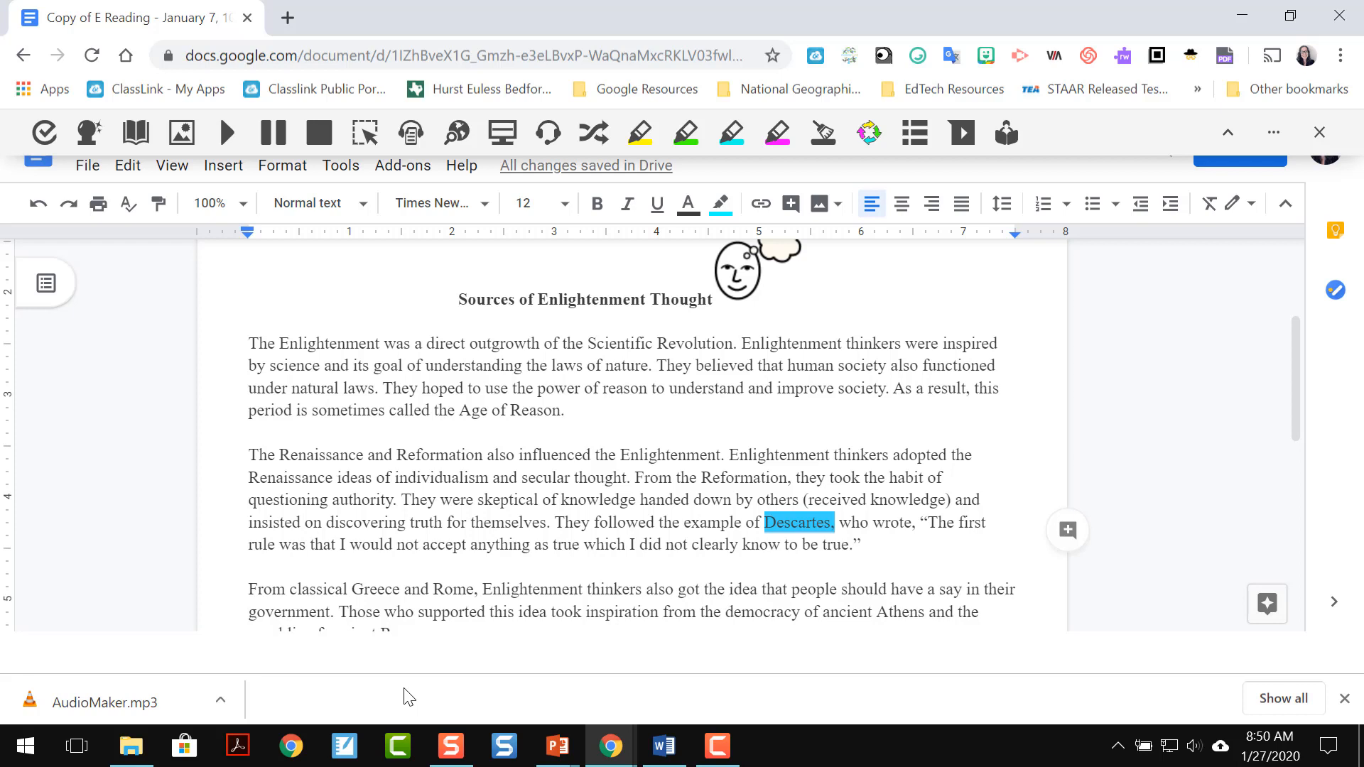
double_click(791, 343)
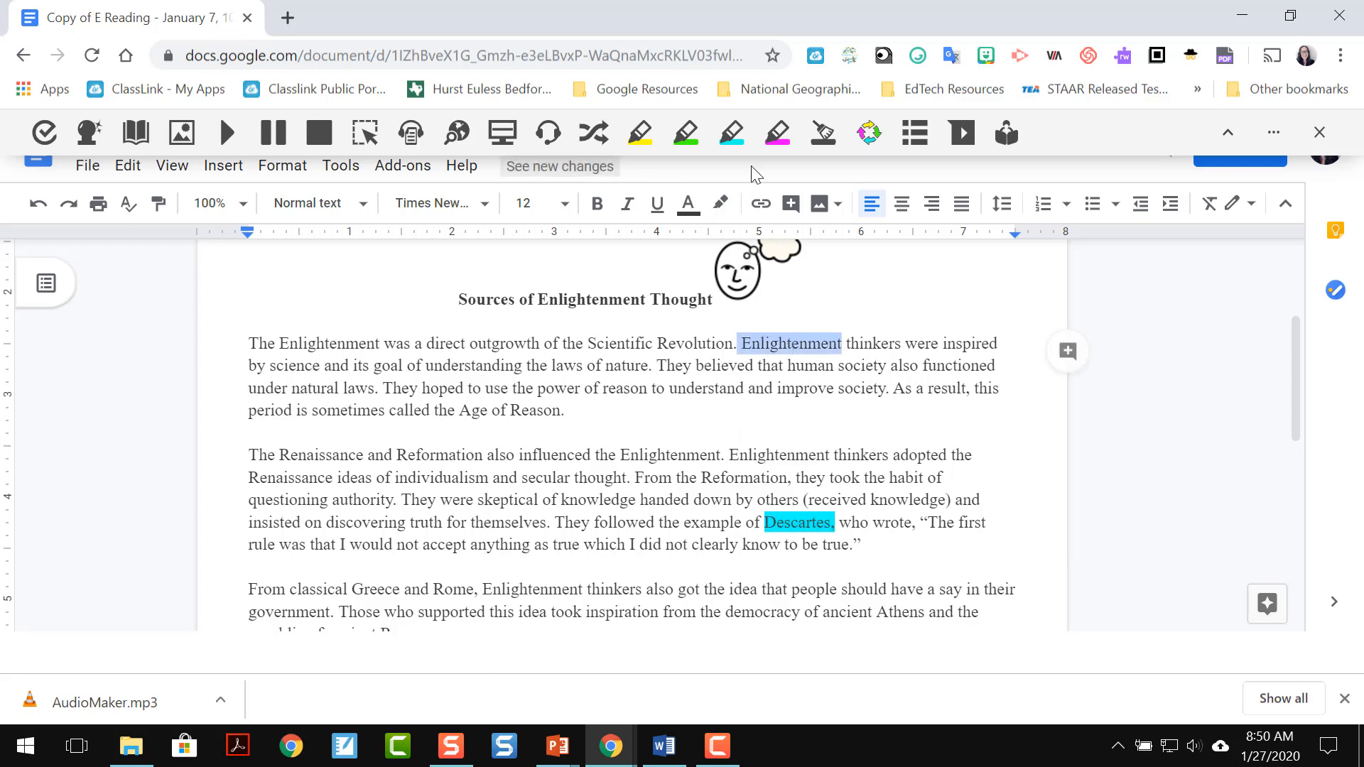
left_click(778, 133)
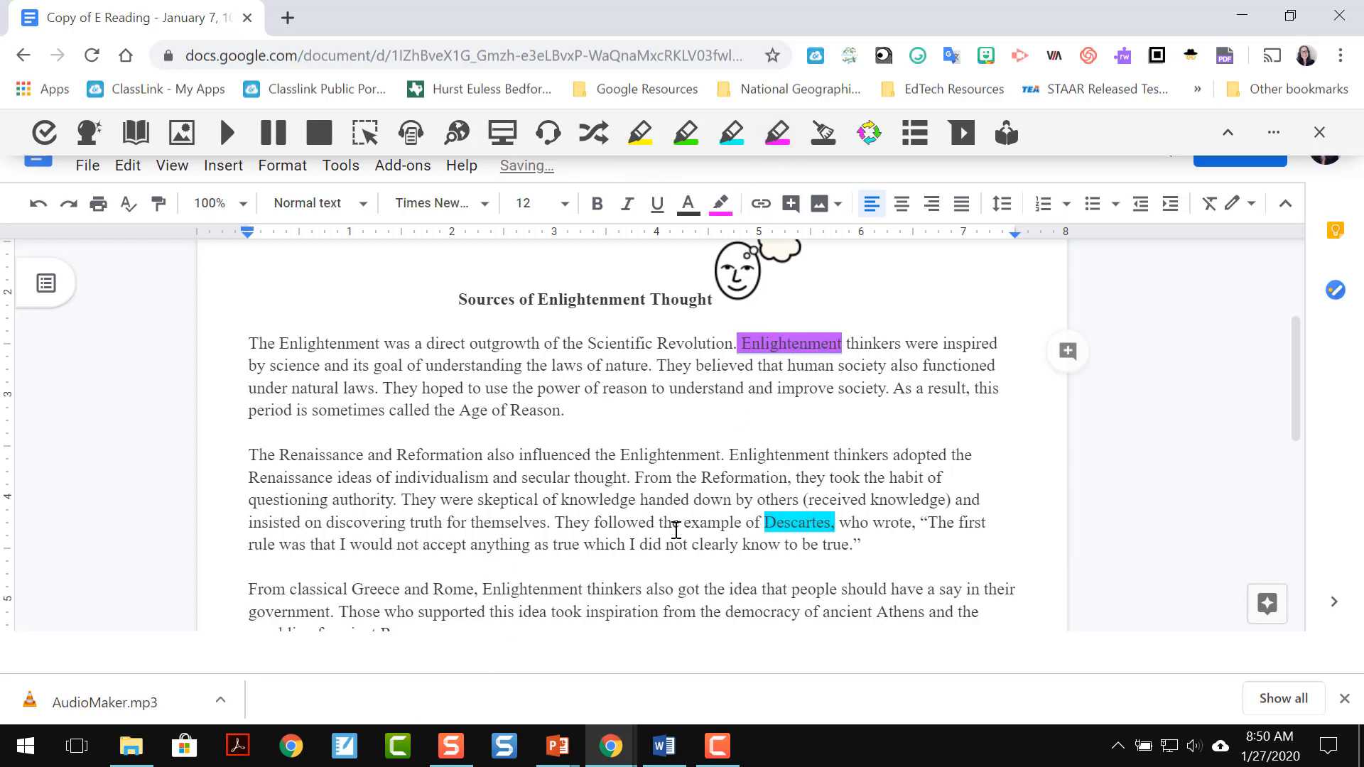
Step: Collect the yellow, blue, green and pink highlights into a new document, sorted by color
left_click(872, 146)
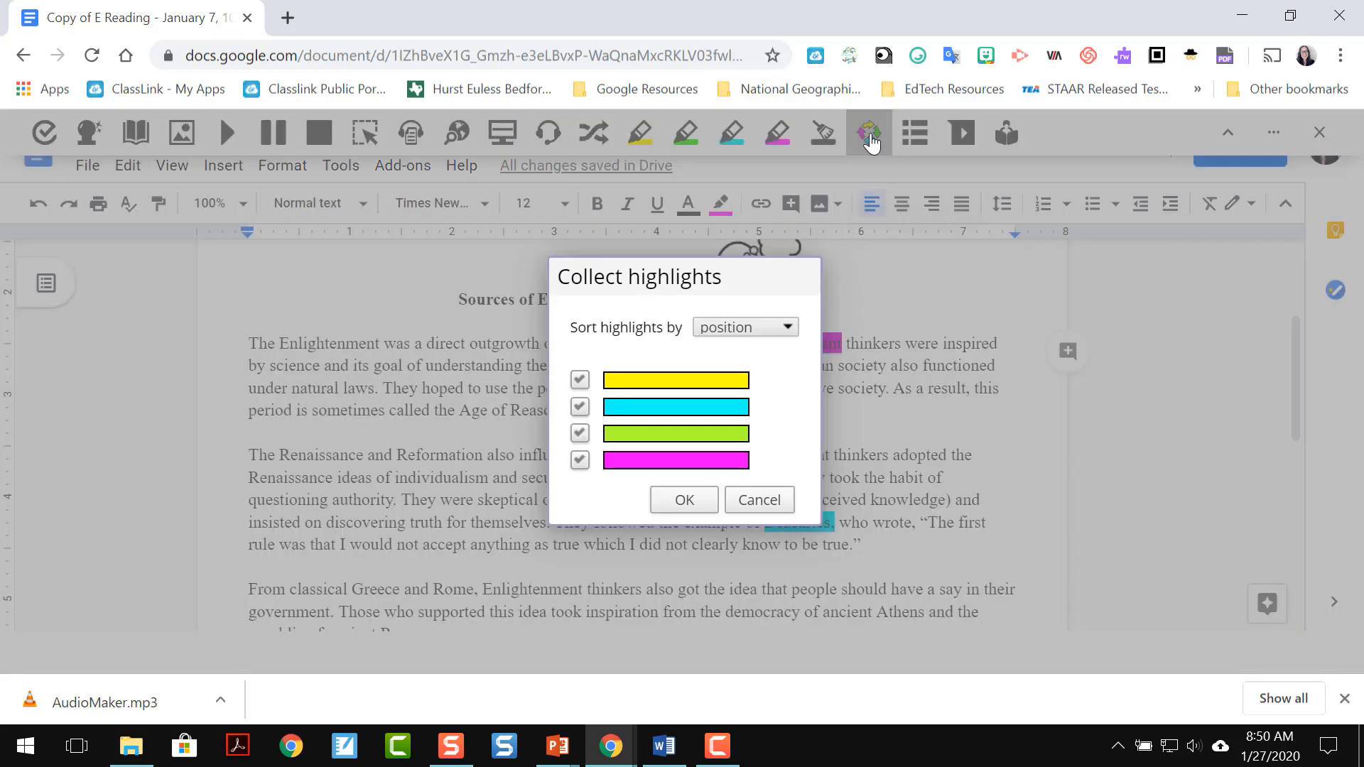
left_click(766, 334)
left_click(766, 343)
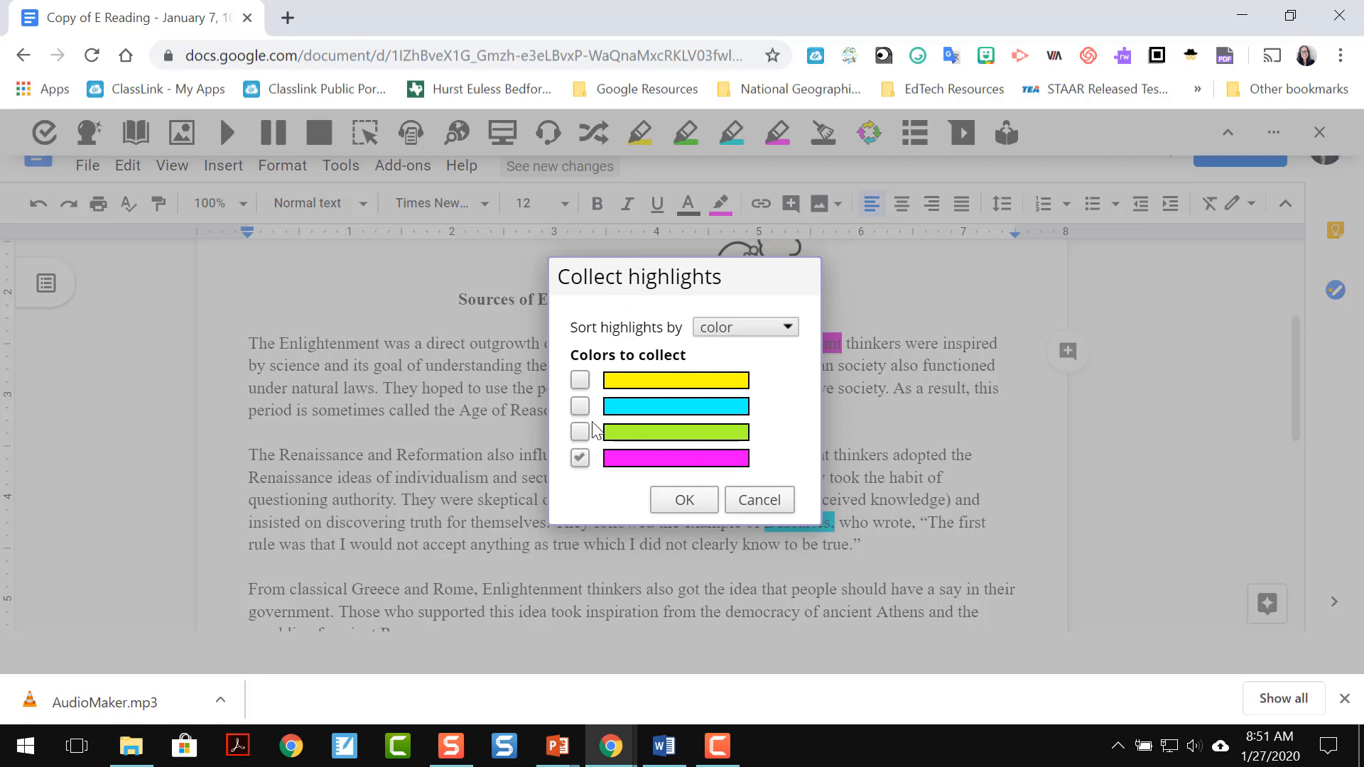
left_click(580, 406)
left_click(580, 381)
left_click(685, 500)
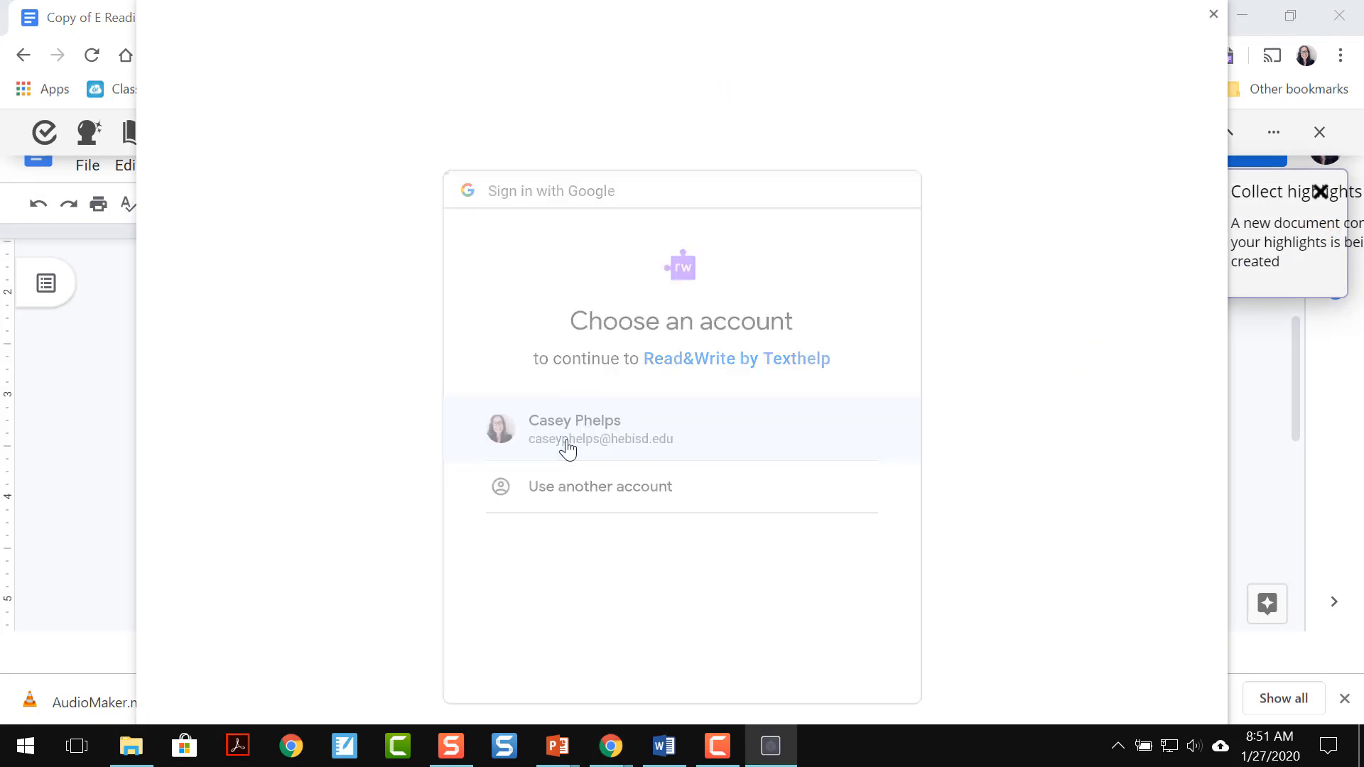
Step: Choose the Google account for Read&Write by Texthelp and allow it the requested Drive access
left_click(568, 448)
scroll(777, 625, "down", 2)
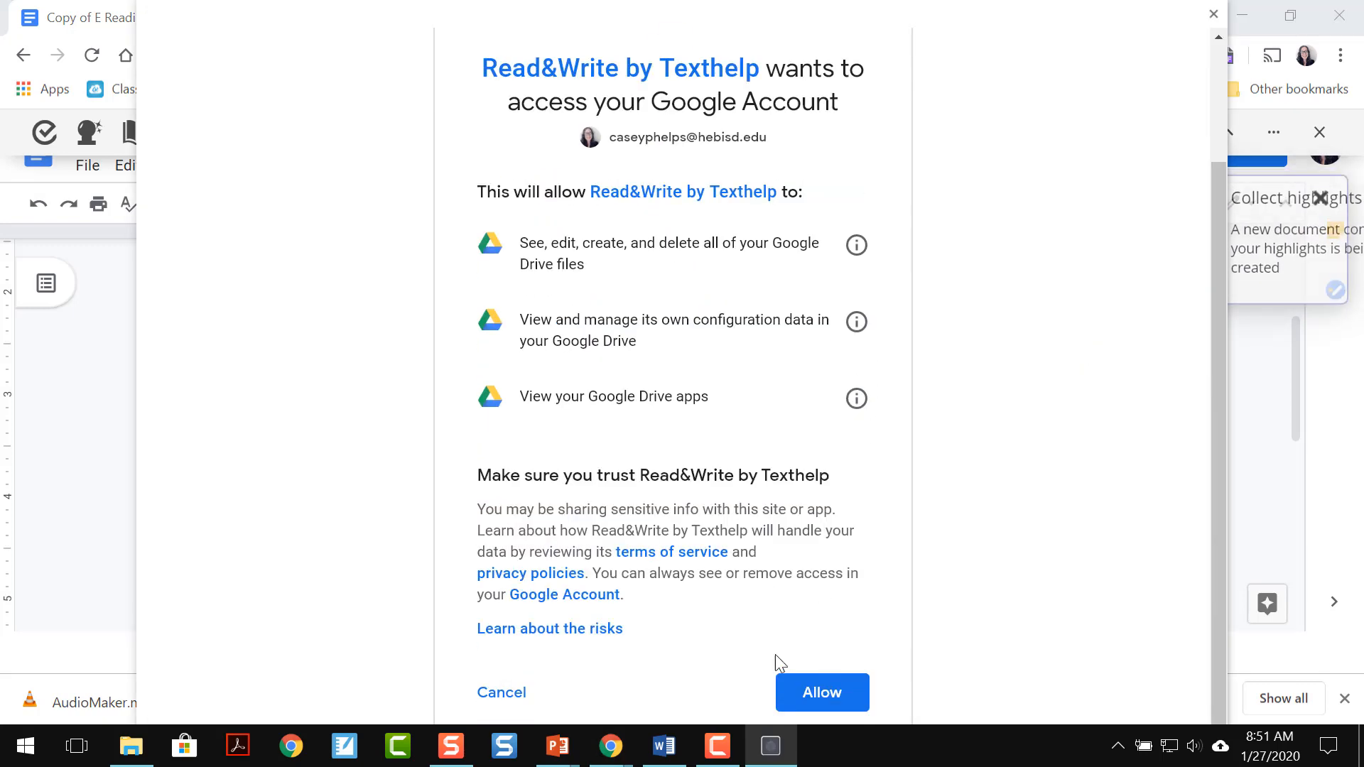
left_click(816, 697)
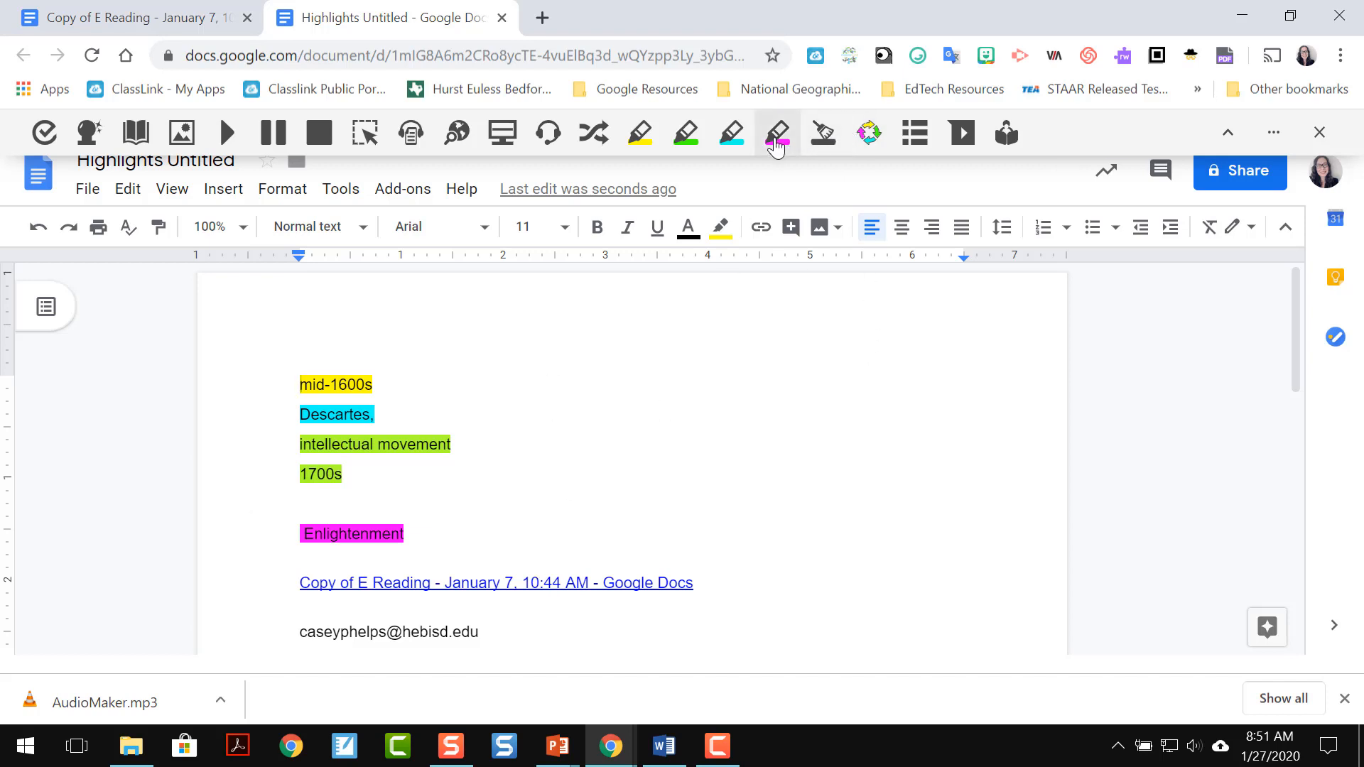
Step: Return to the reading document and highlight "scientific" and "society" in the first paragraph in pink
left_click(186, 21)
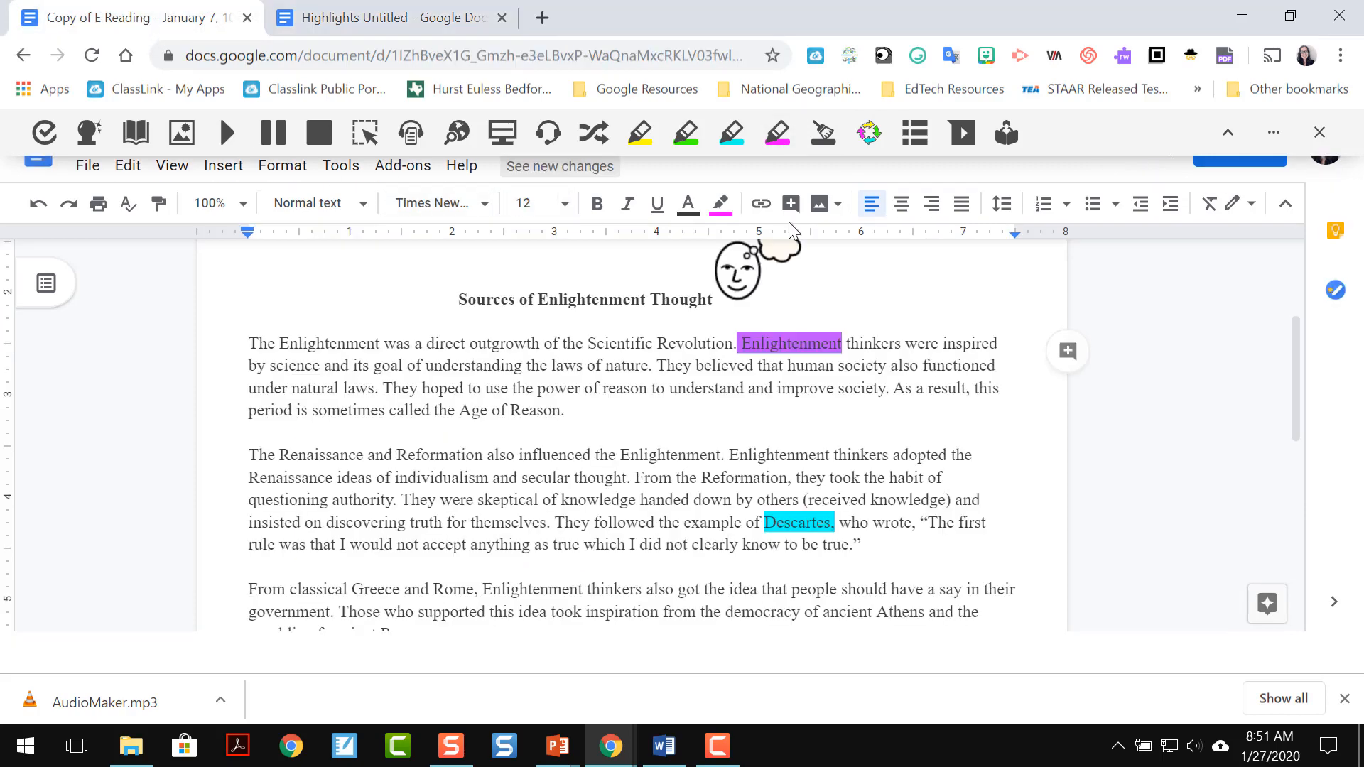
scroll(835, 359, "up", 3)
left_click_drag(607, 353, 674, 353)
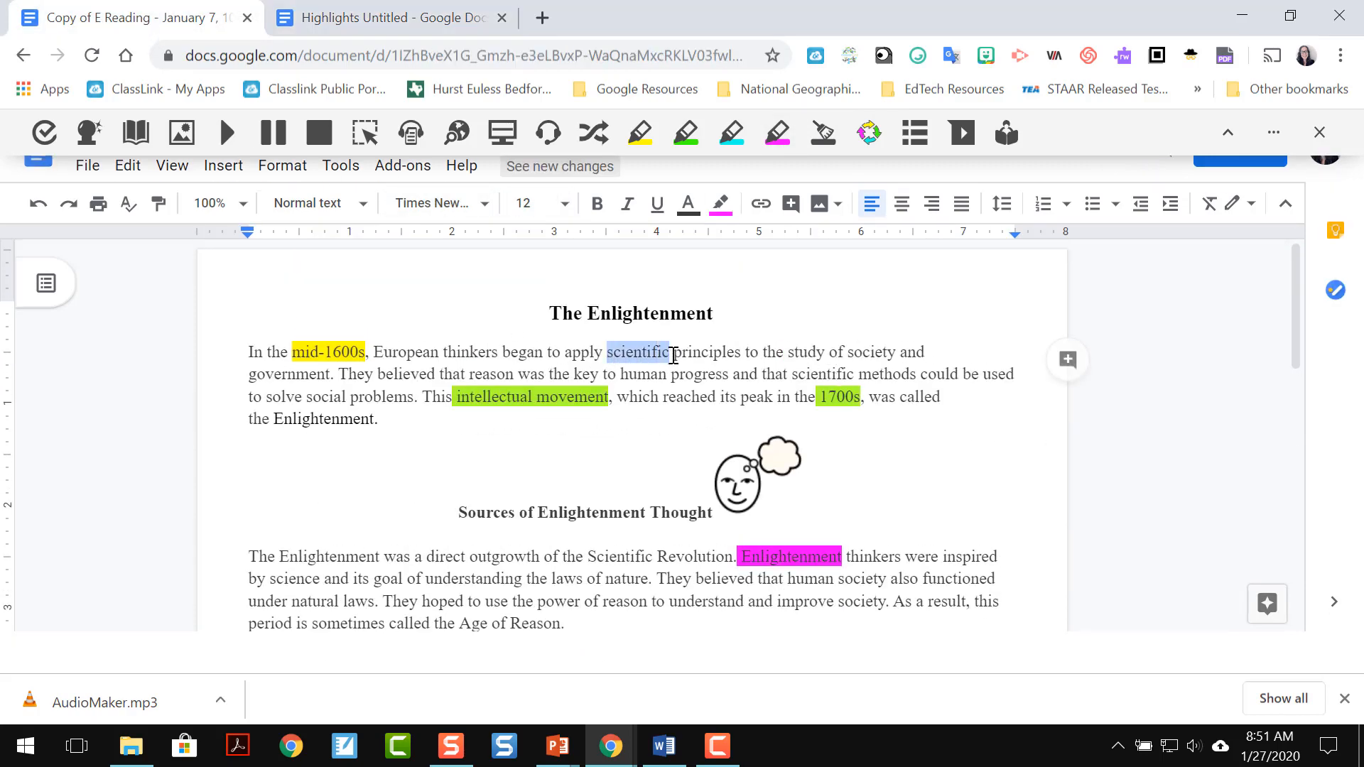
left_click(778, 135)
left_click_drag(848, 353, 901, 355)
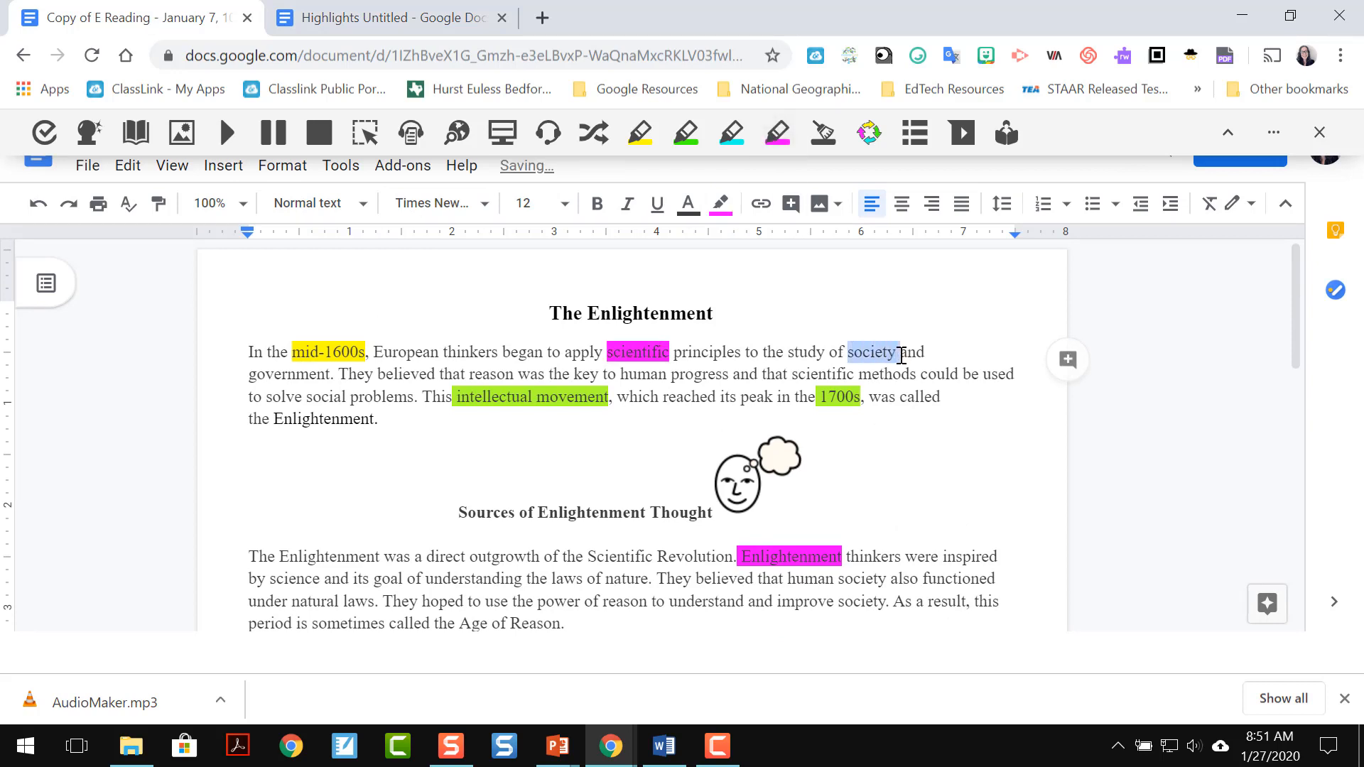
left_click(778, 133)
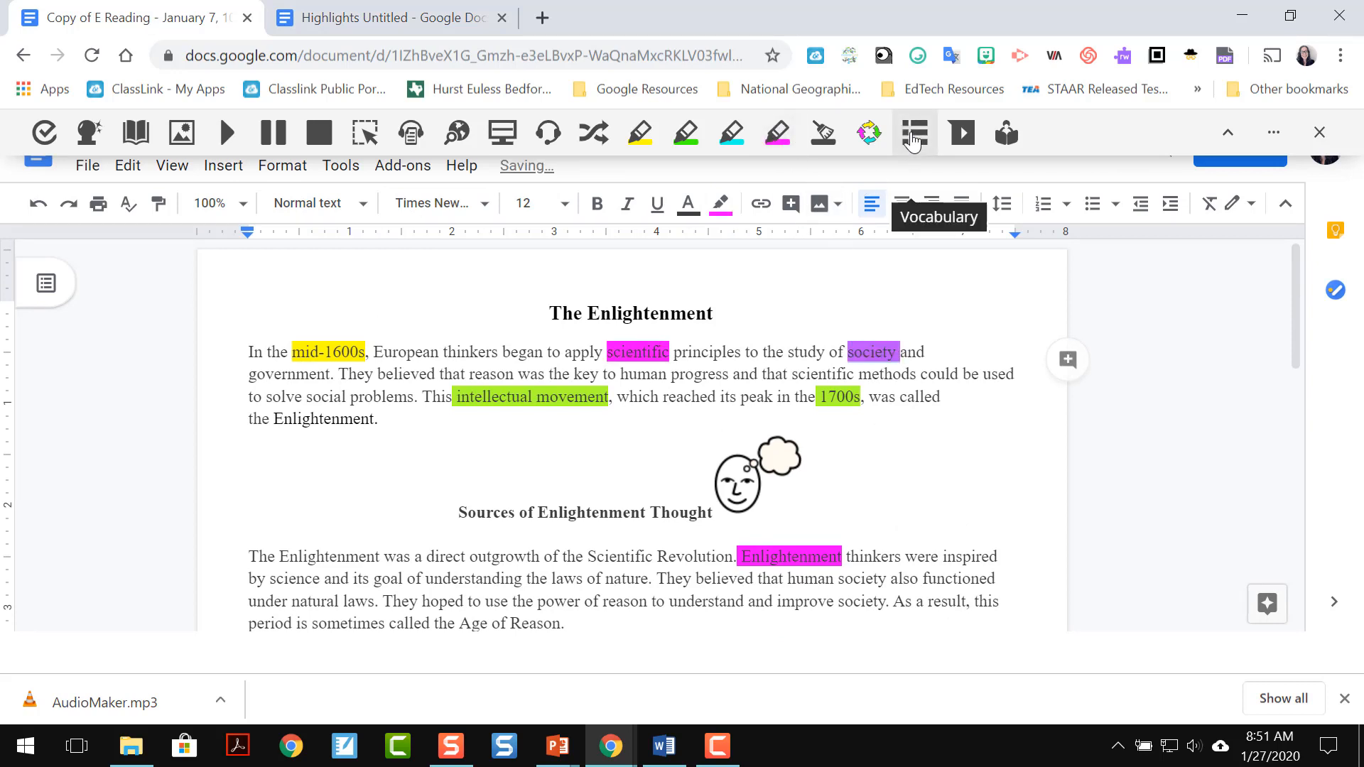
Step: Generate a vocabulary list document from the highlighted words in the passage
left_click(914, 133)
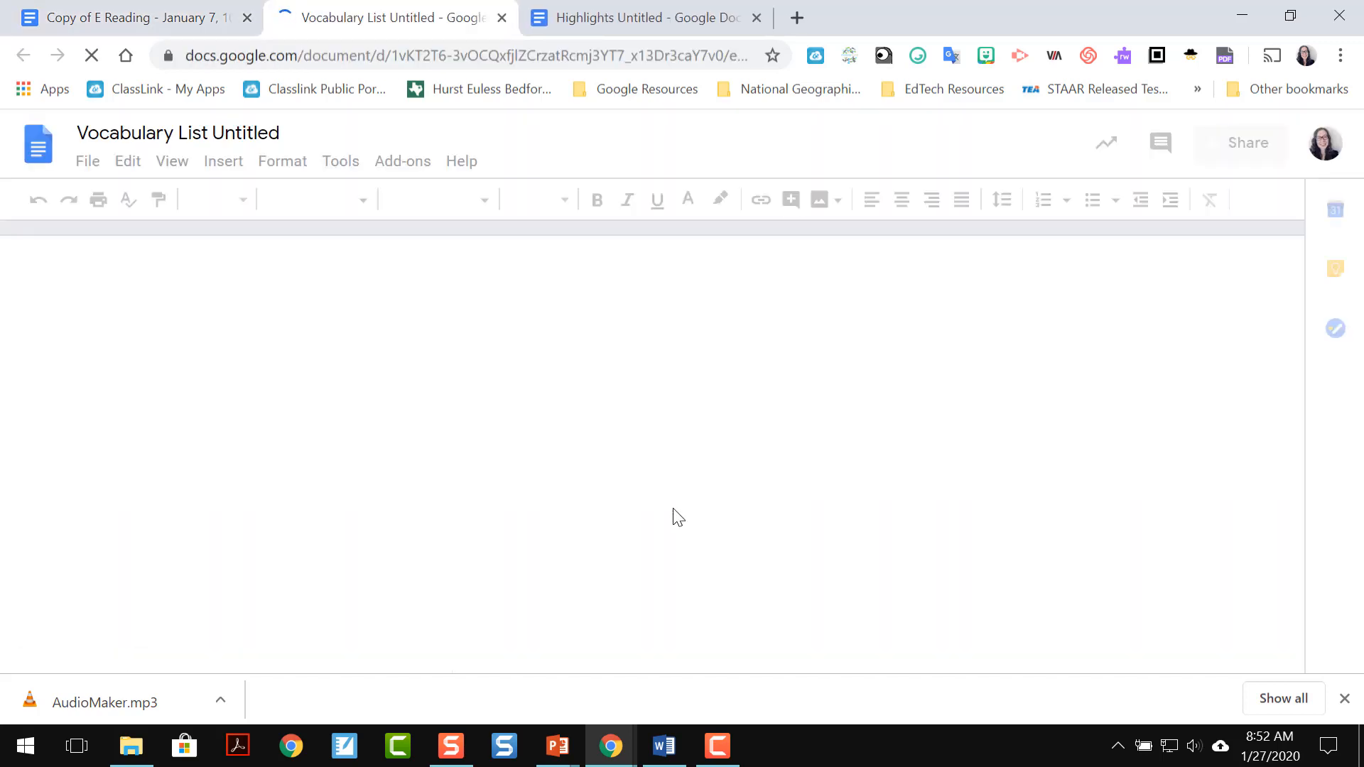
scroll(377, 334, "down", 3)
scroll(376, 446, "down", 10)
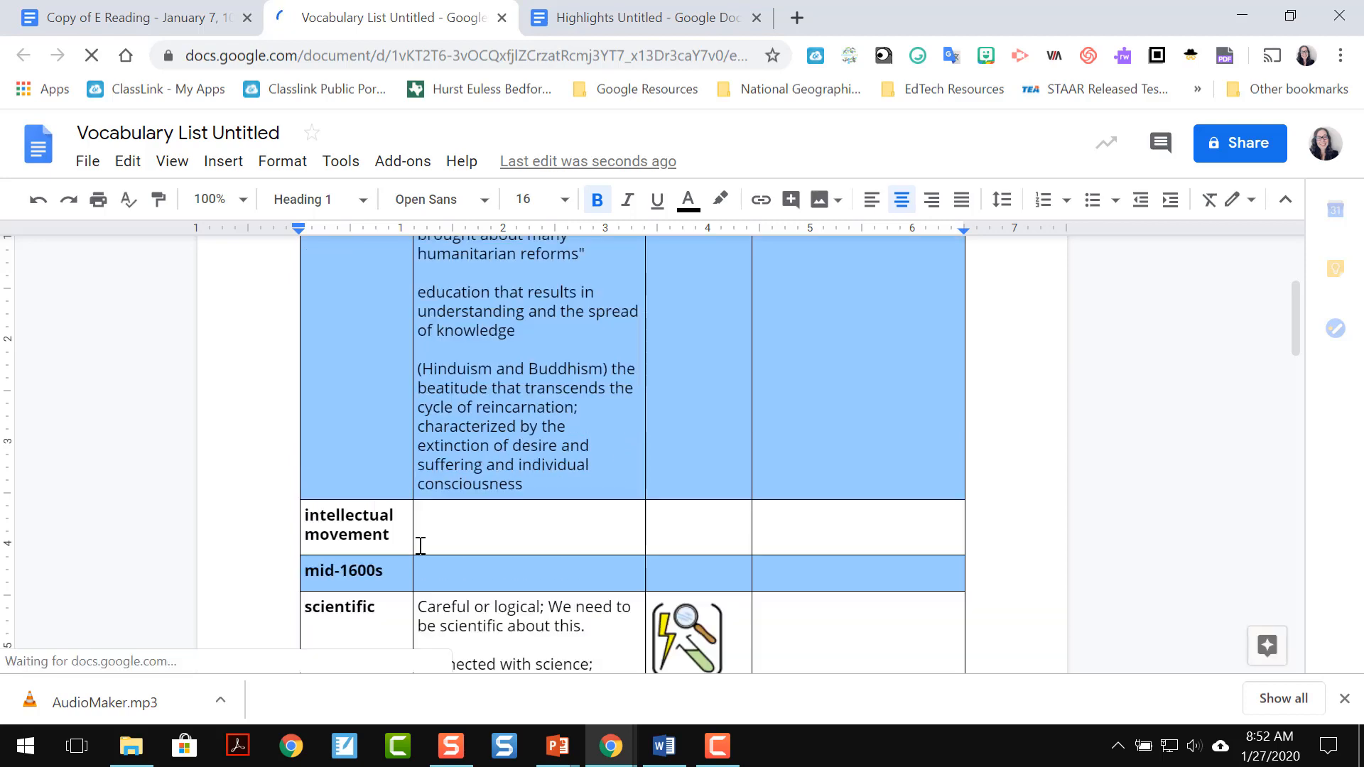
scroll(405, 462, "up", 13)
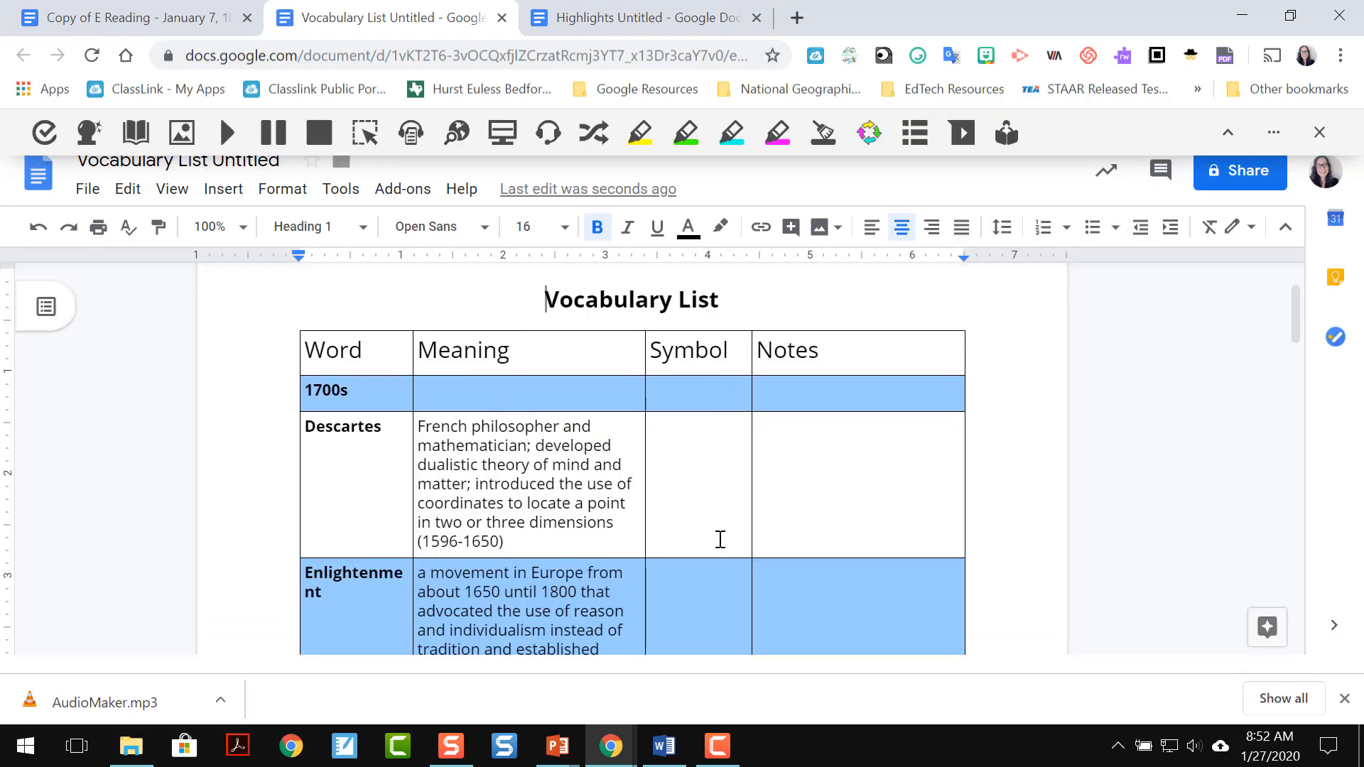
Step: Examine the words, meanings, symbols and notes columns throughout the vocabulary list, down to the end of the table
scroll(719, 540, "down", 2)
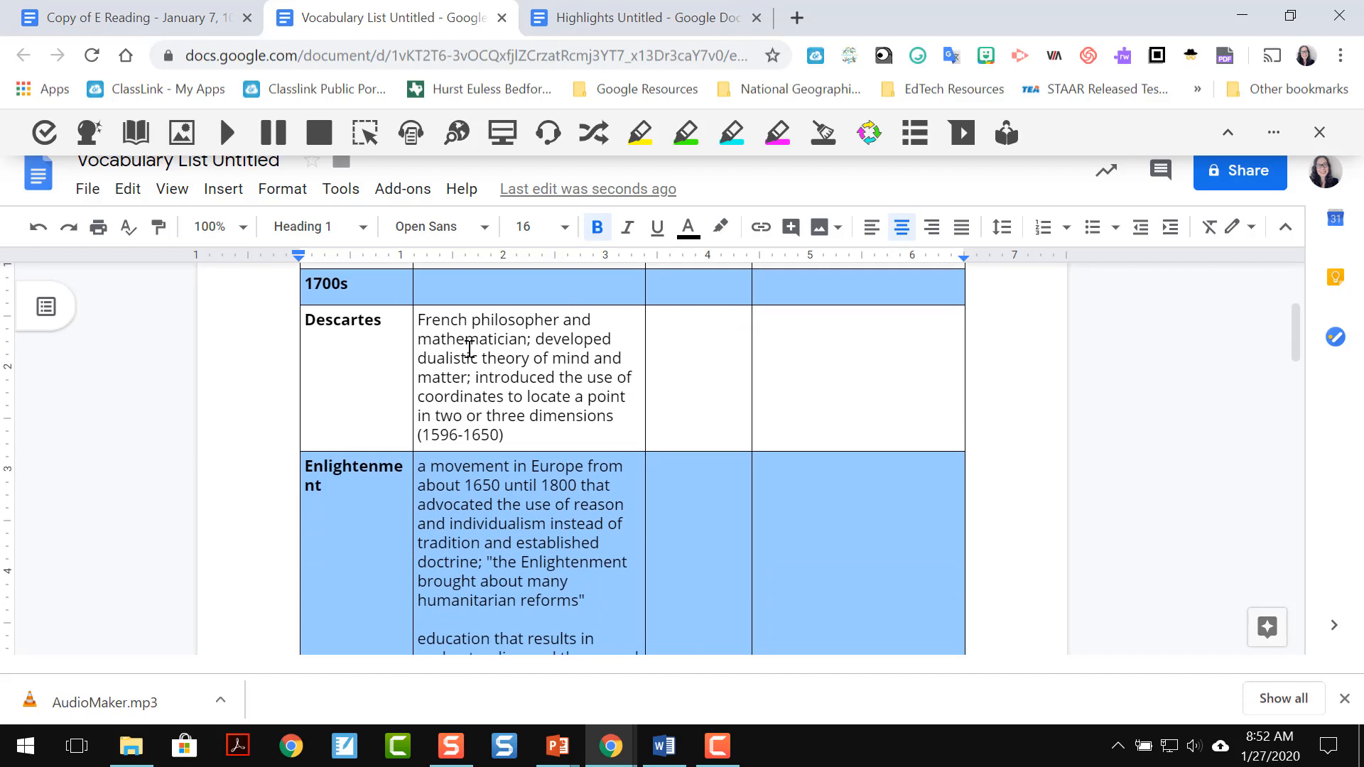
scroll(496, 398, "up", 4)
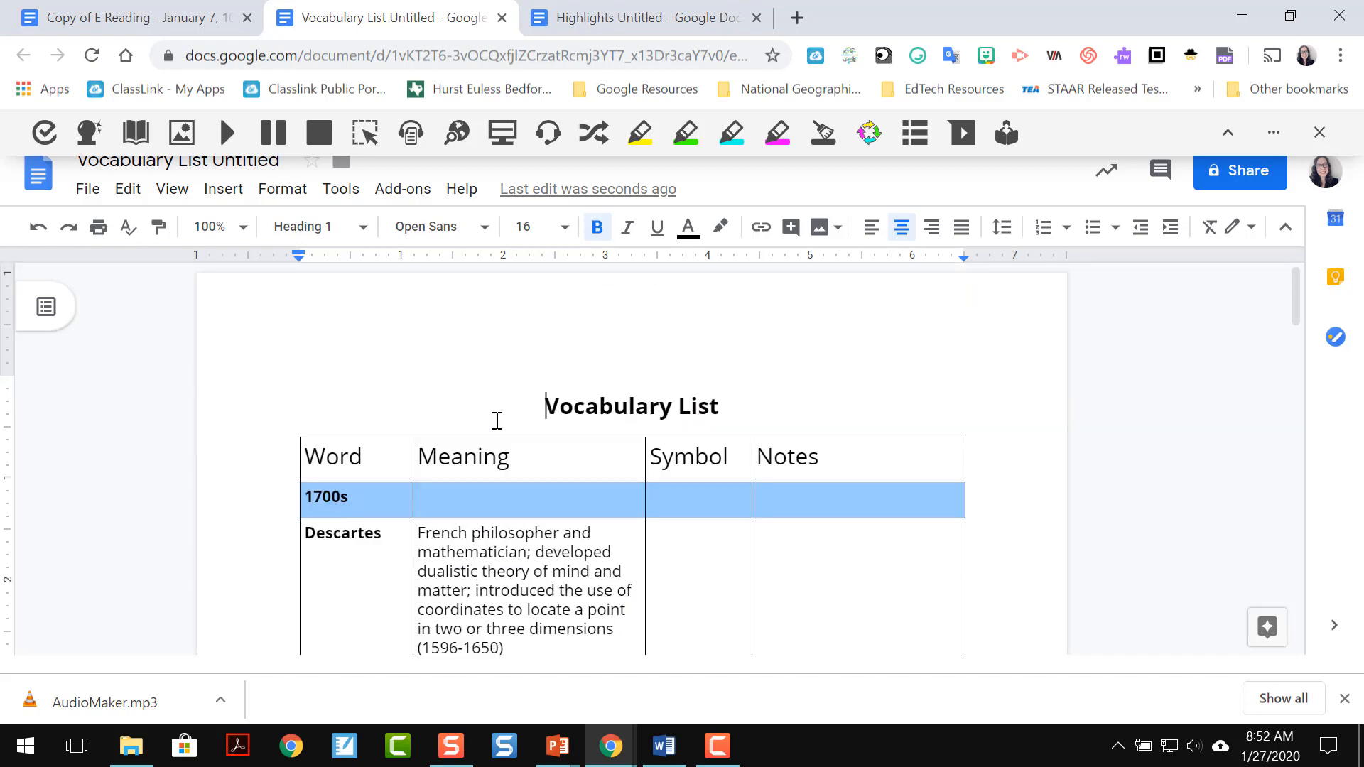
scroll(498, 412, "down", 6)
scroll(490, 541, "down", 2)
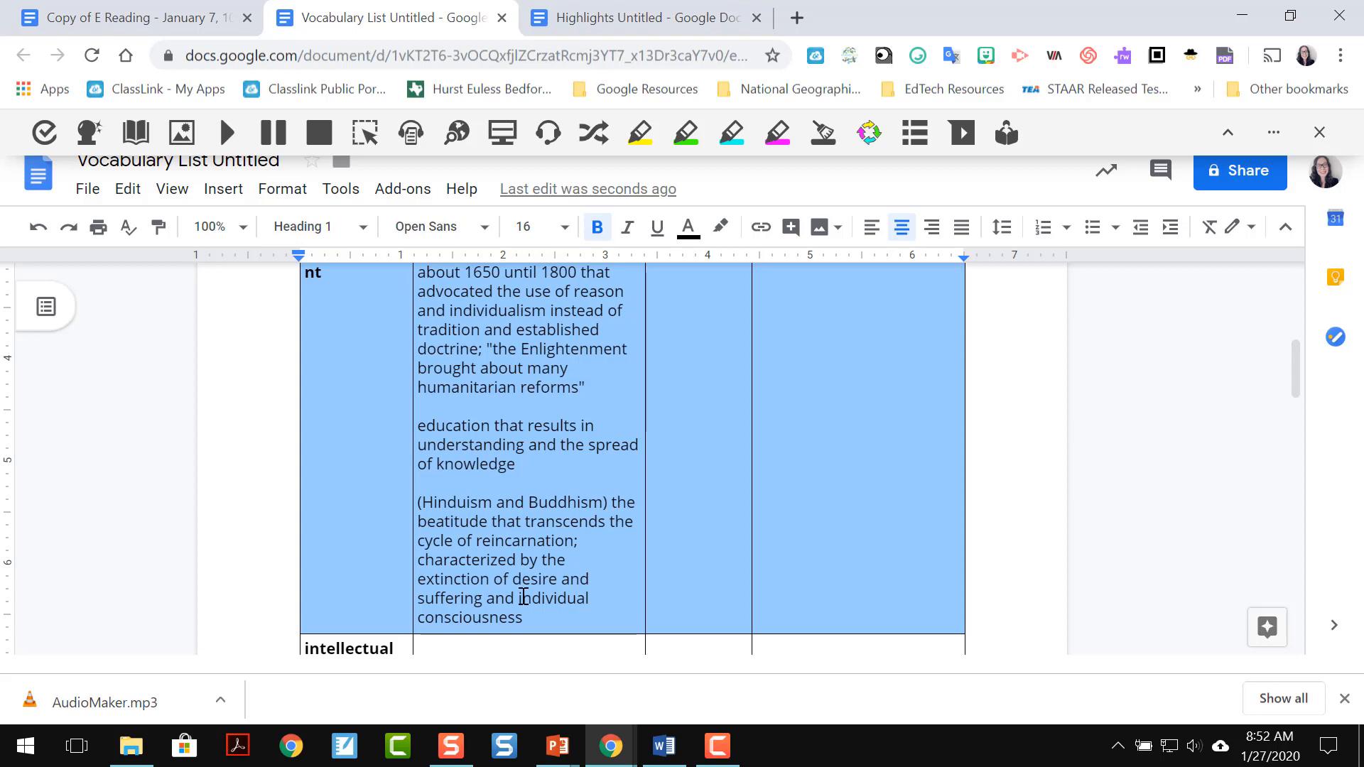
scroll(465, 429, "up", 2)
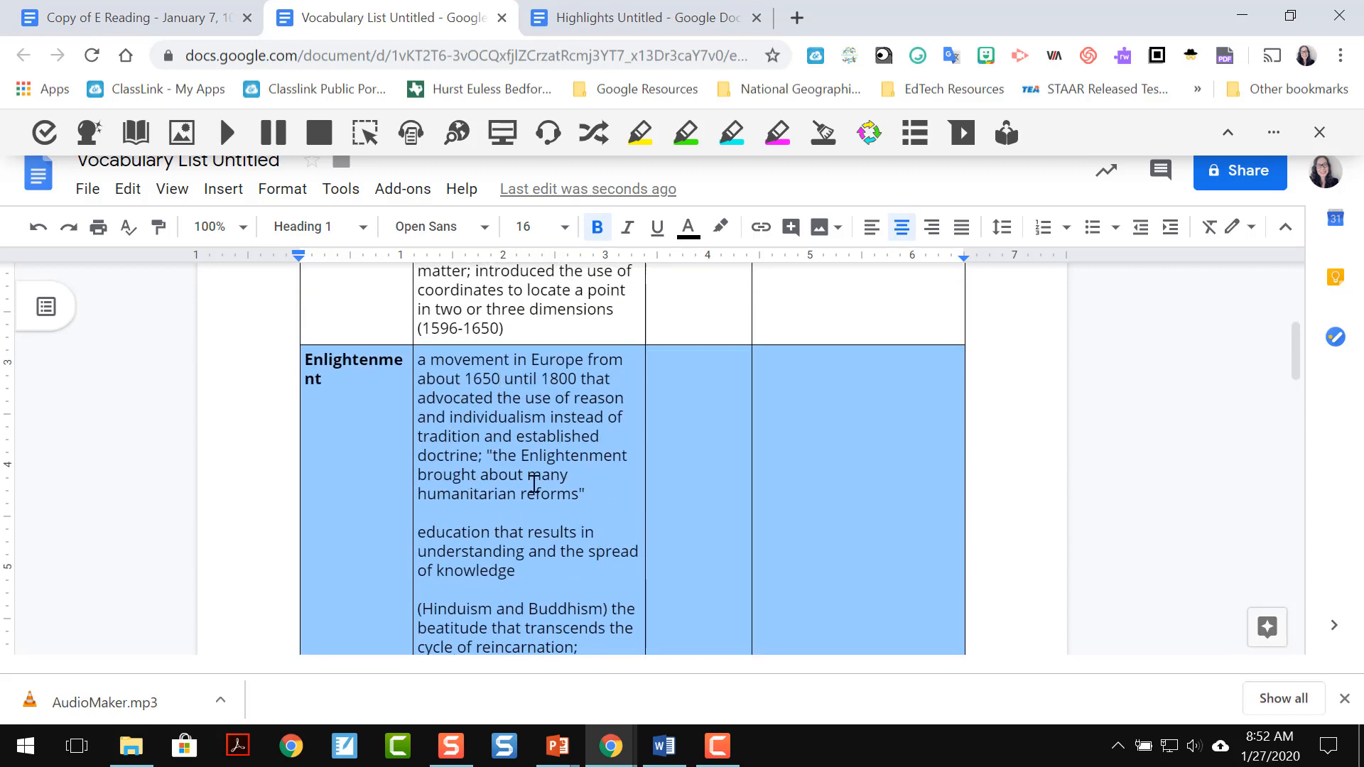
scroll(555, 533, "down", 2)
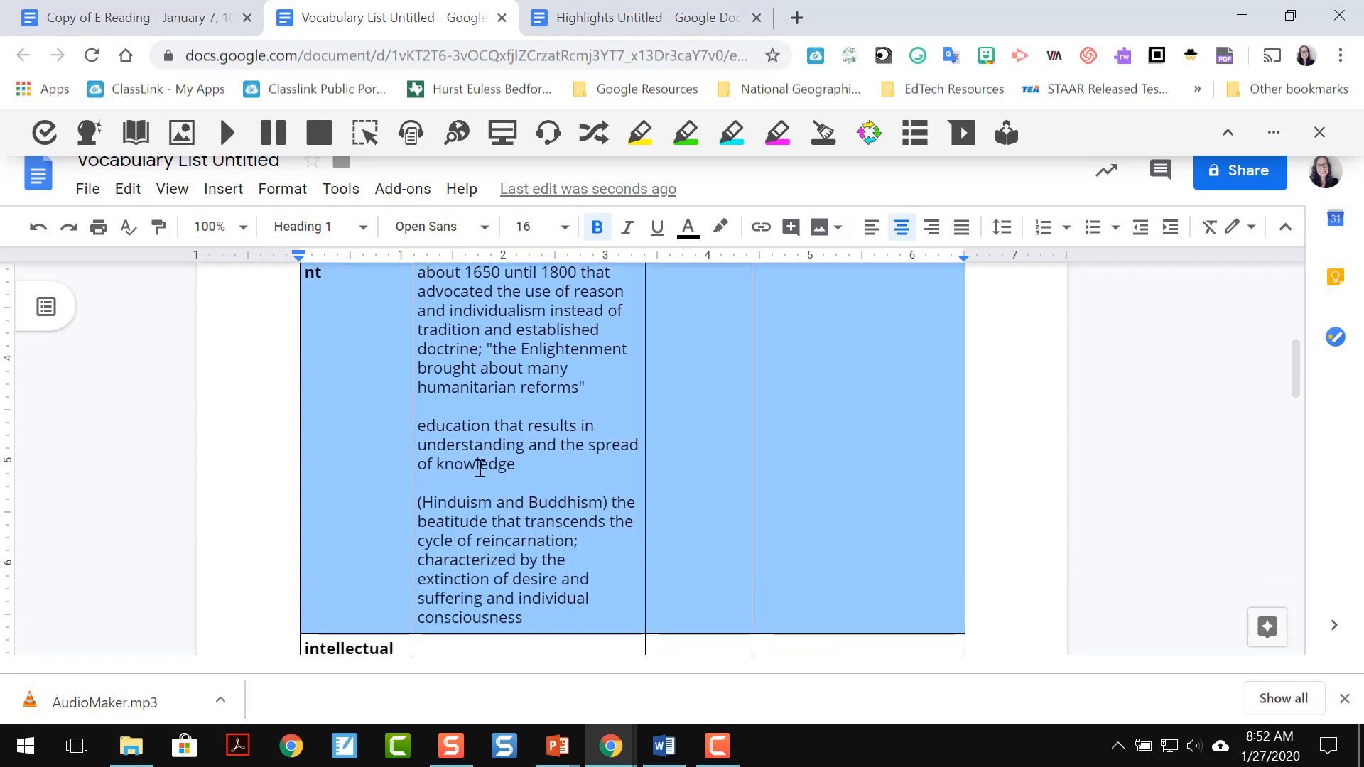
scroll(498, 547, "down", 2)
scroll(498, 547, "down", 3)
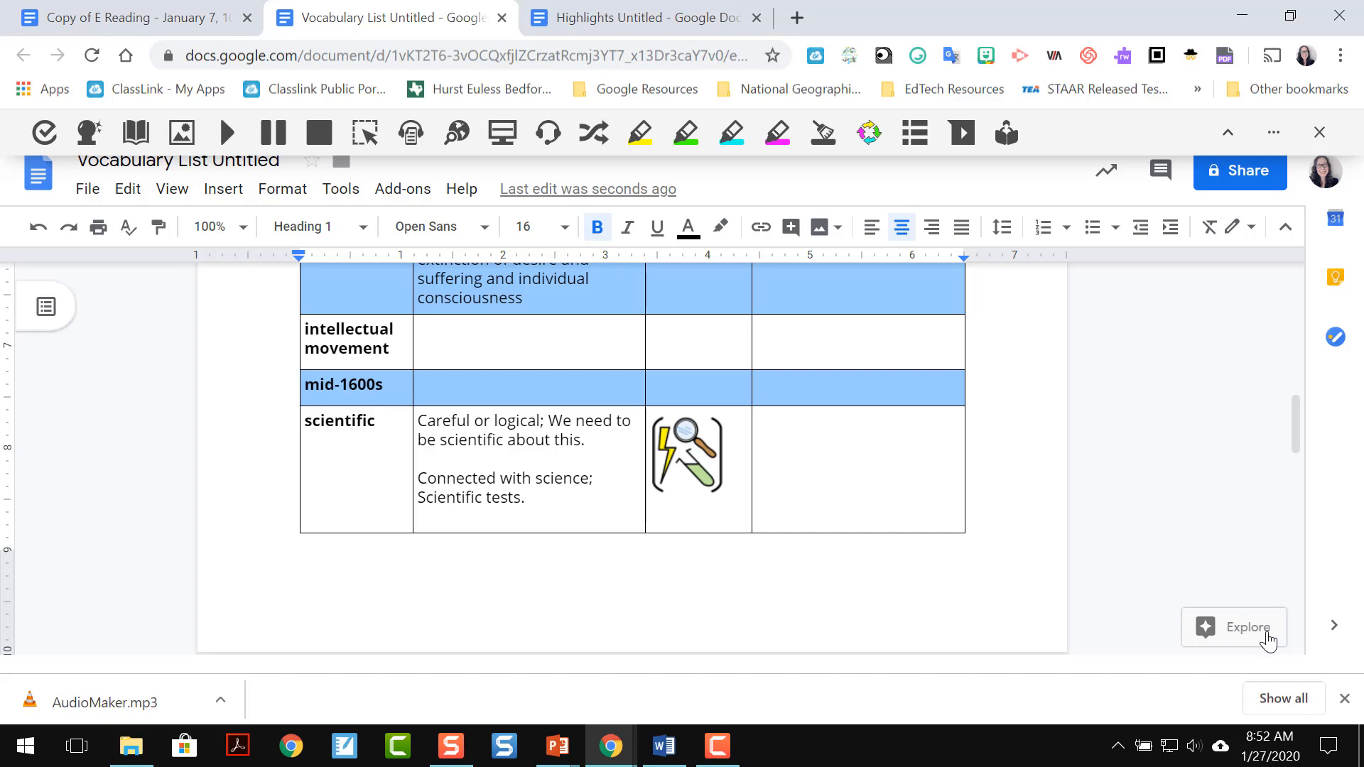
scroll(685, 466, "down", 5)
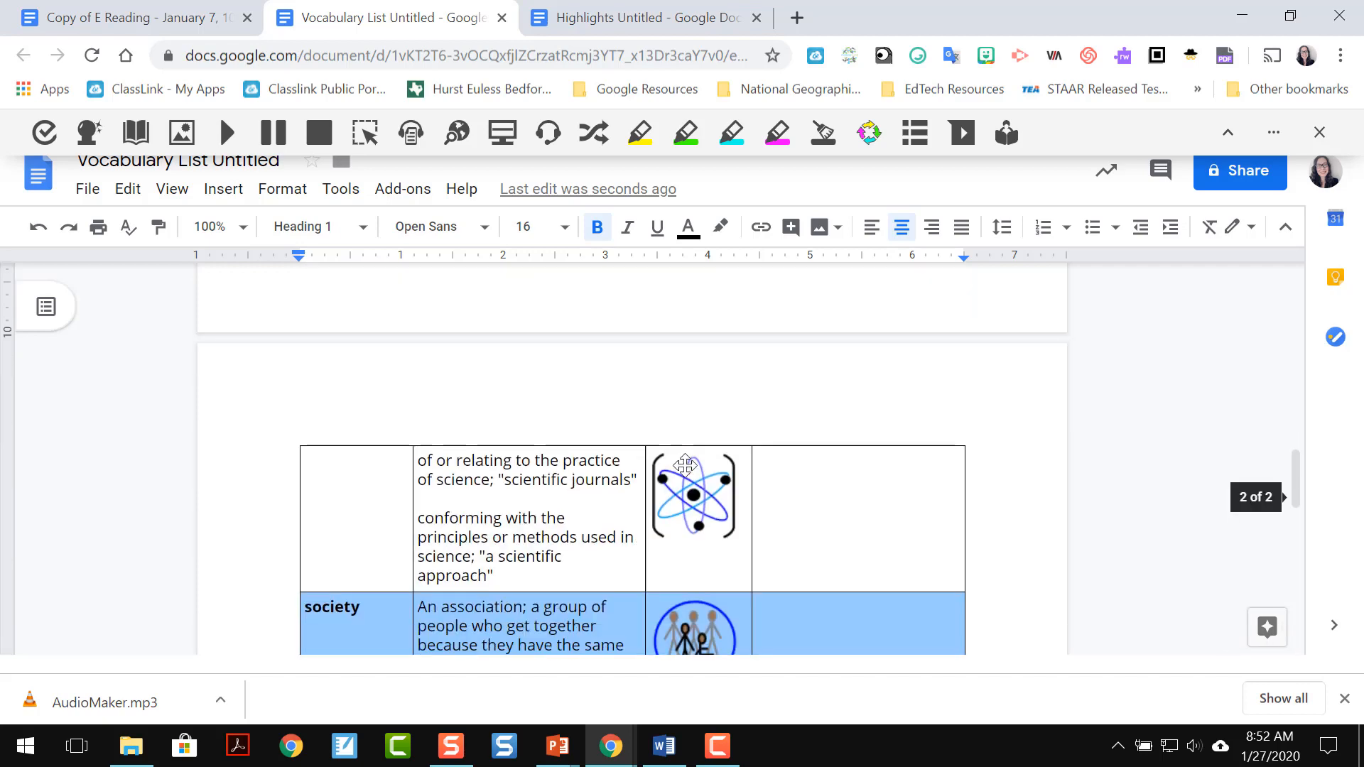
scroll(685, 465, "down", 5)
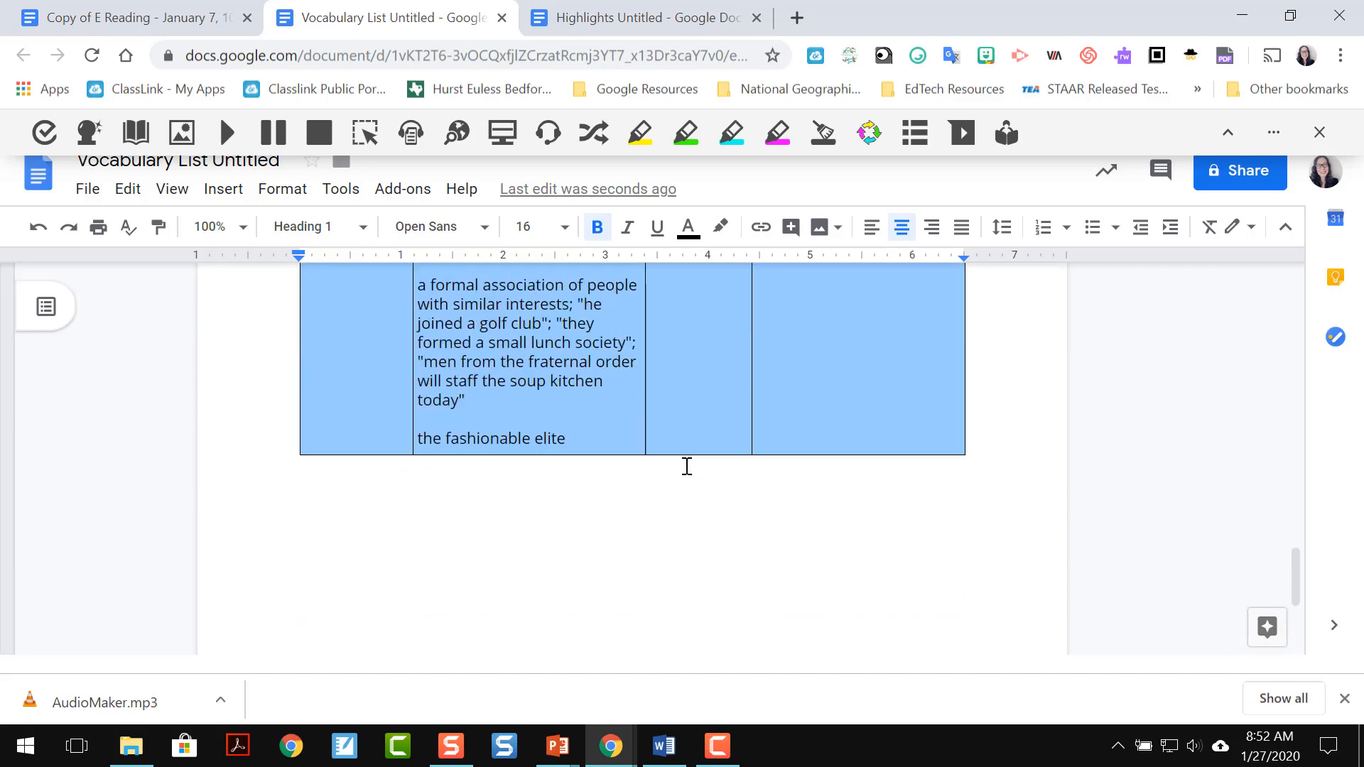
Step: Return to the start of the vocabulary list and point out the Notes heading and the first word entries
scroll(685, 466, "up", 9)
key("ctrl+Home")
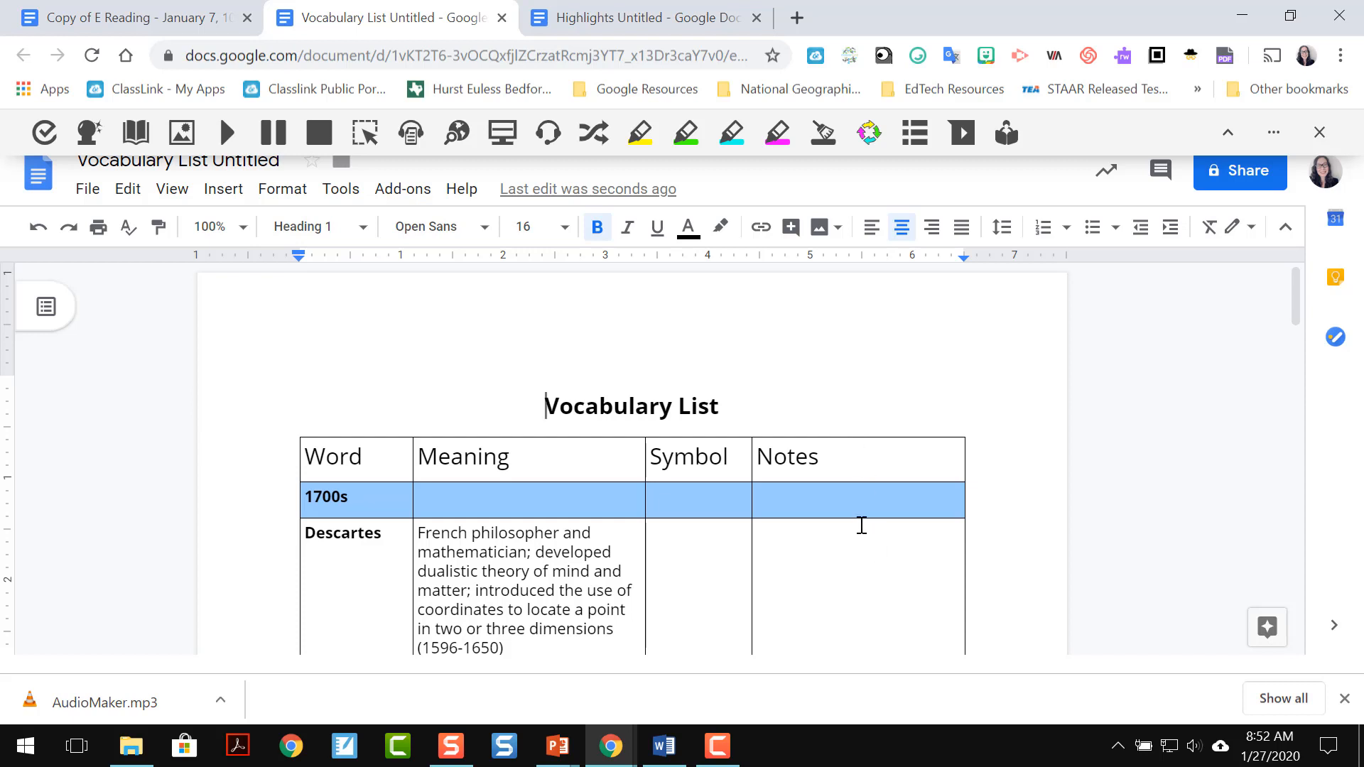
double_click(788, 455)
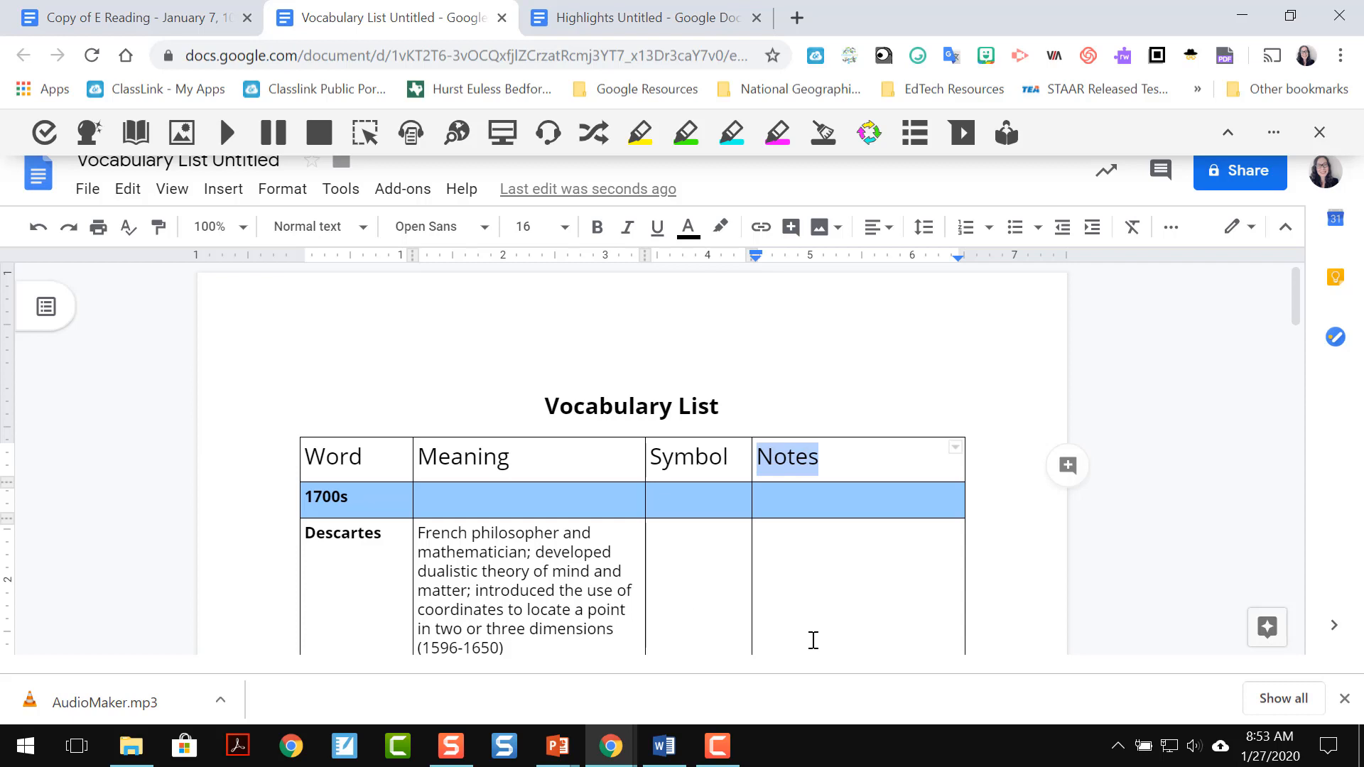
scroll(813, 640, "down", 1)
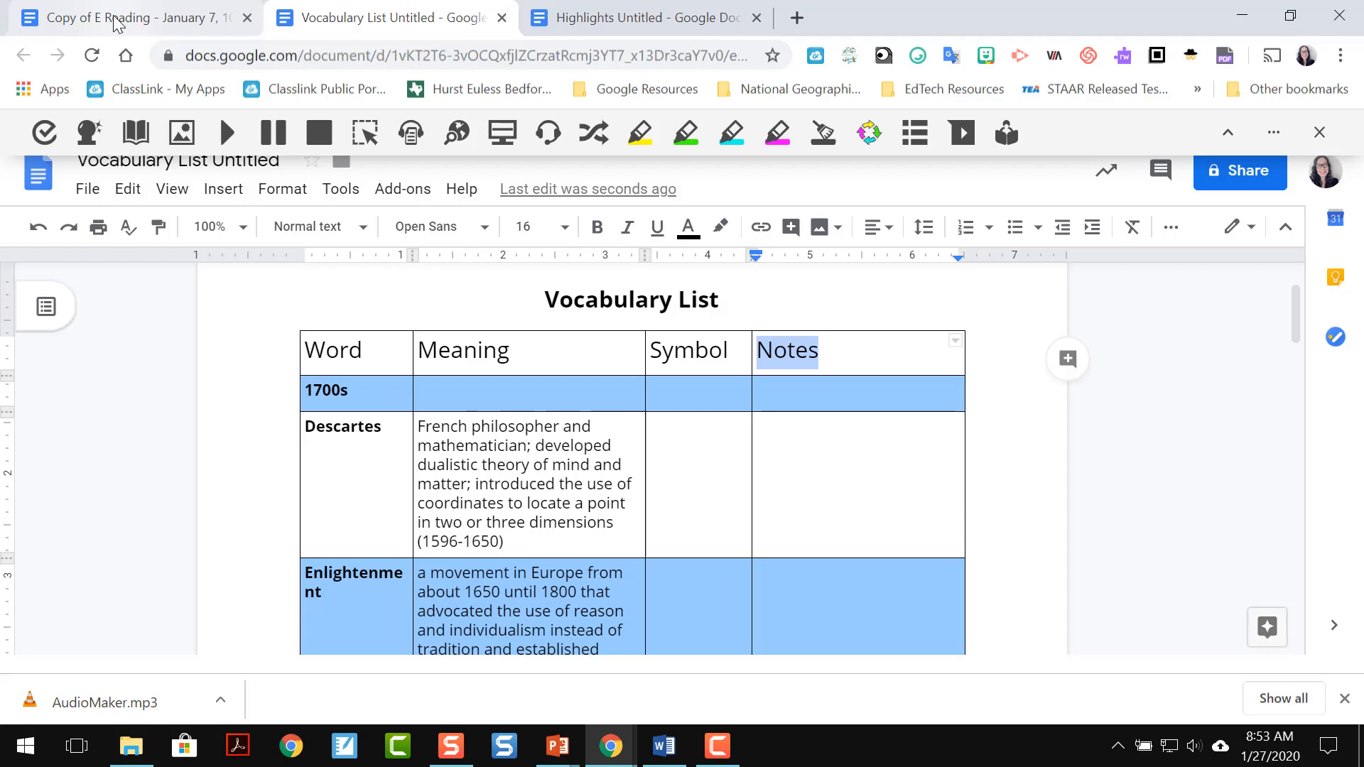
Step: Go back to the reading passage and view the Voice Note recorder, leaving it without recording
left_click(118, 21)
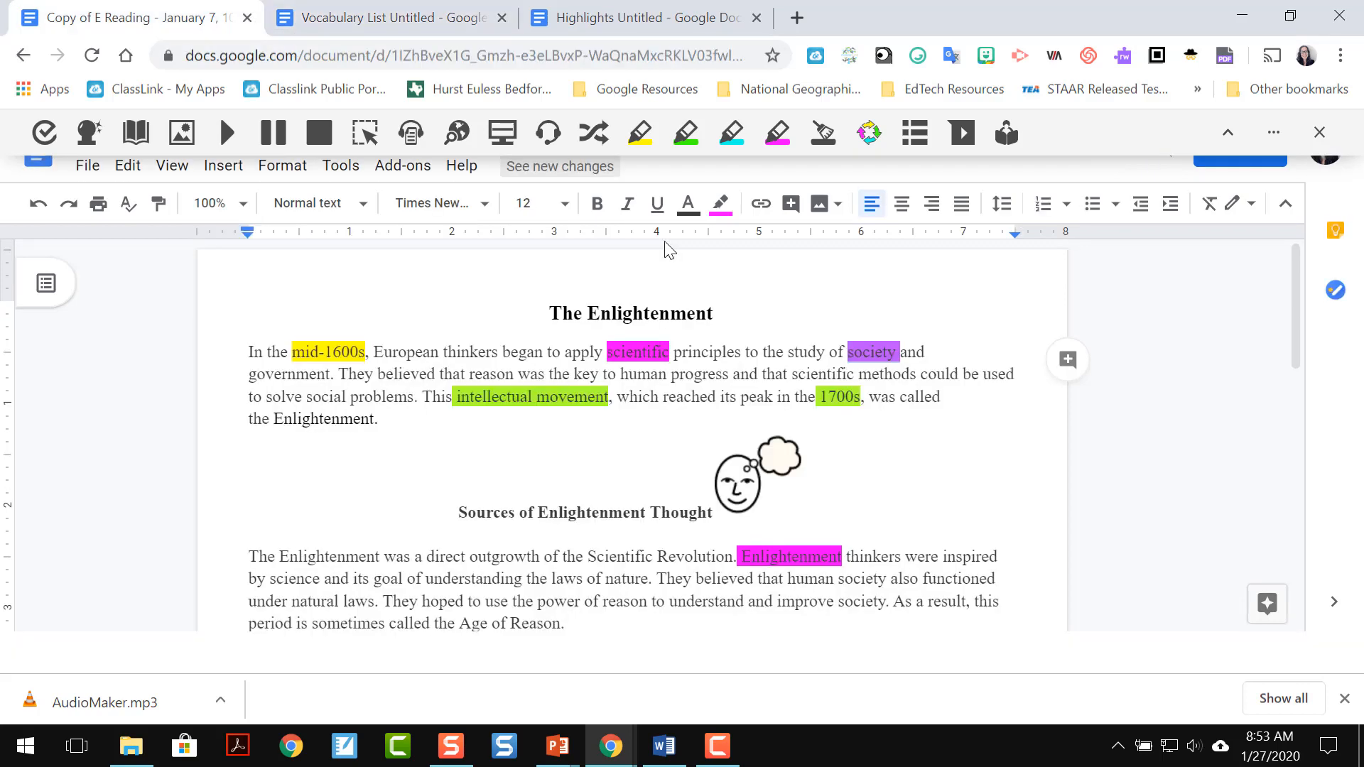
left_click(963, 134)
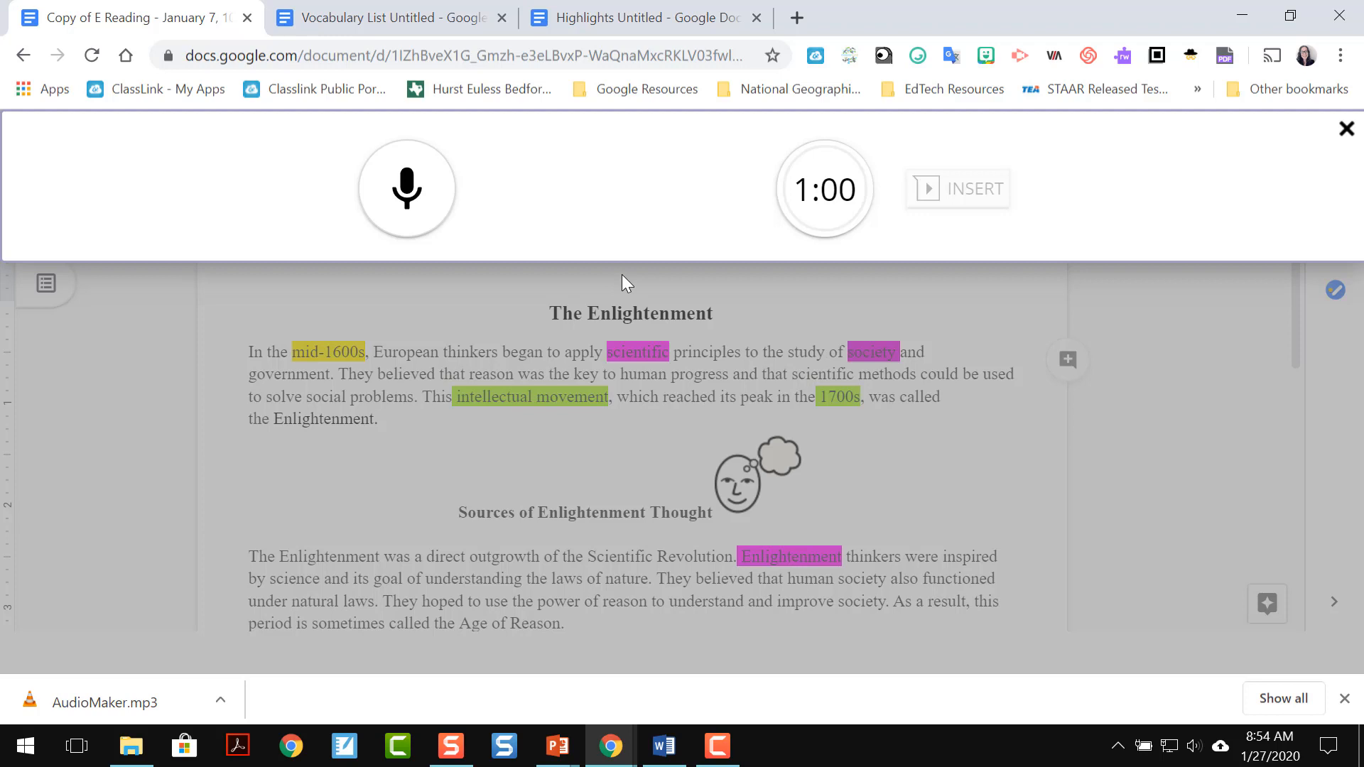
left_click(1347, 129)
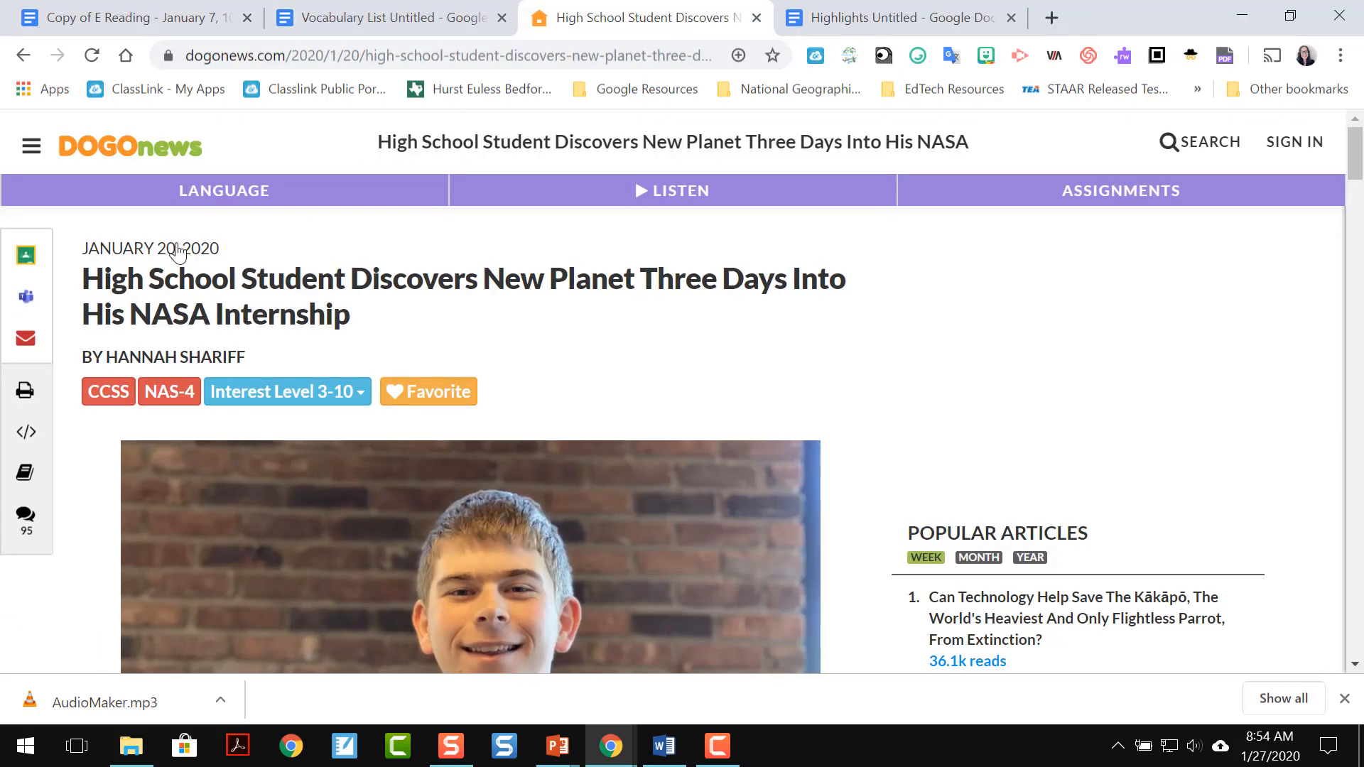
Step: Turn on Read&Write for the DOGOnews planet discovery article and generate a simplified version of the page
scroll(709, 356, "down", 8)
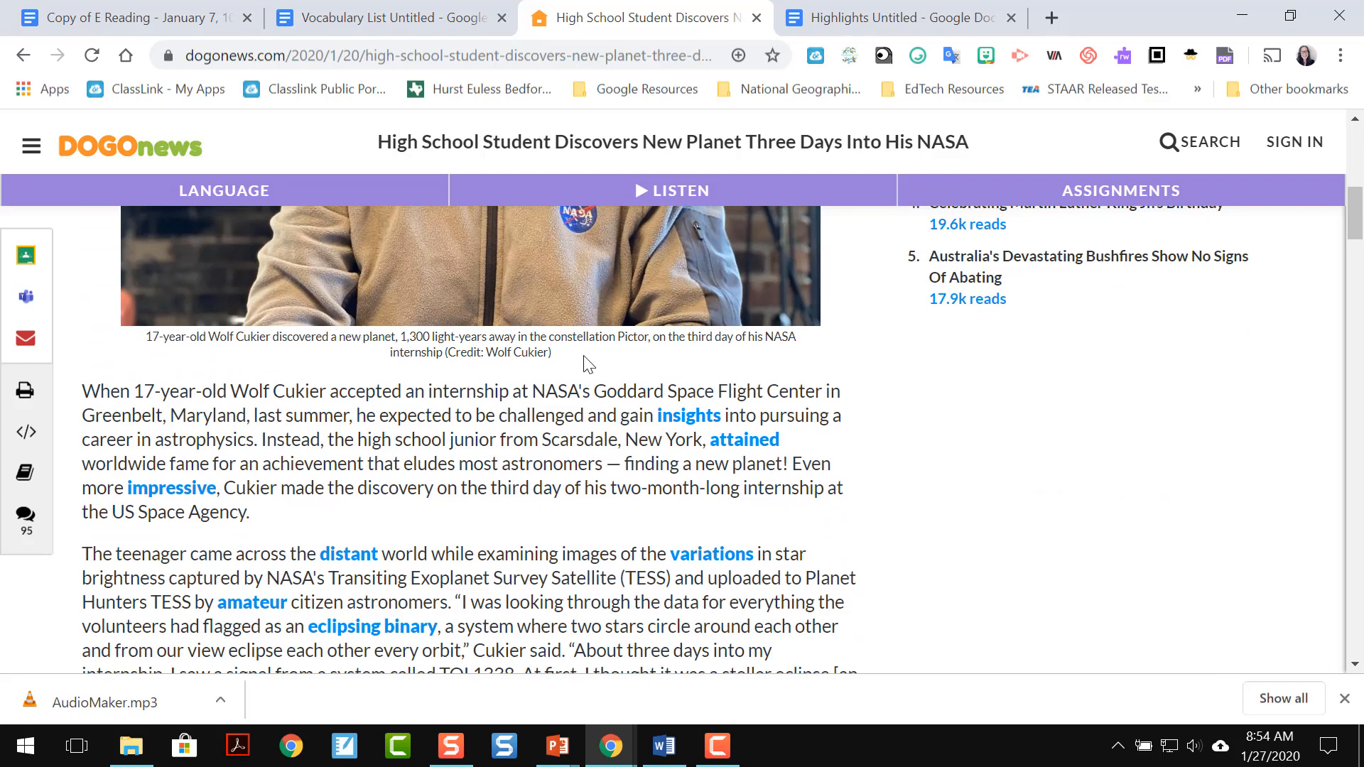
left_click(1123, 57)
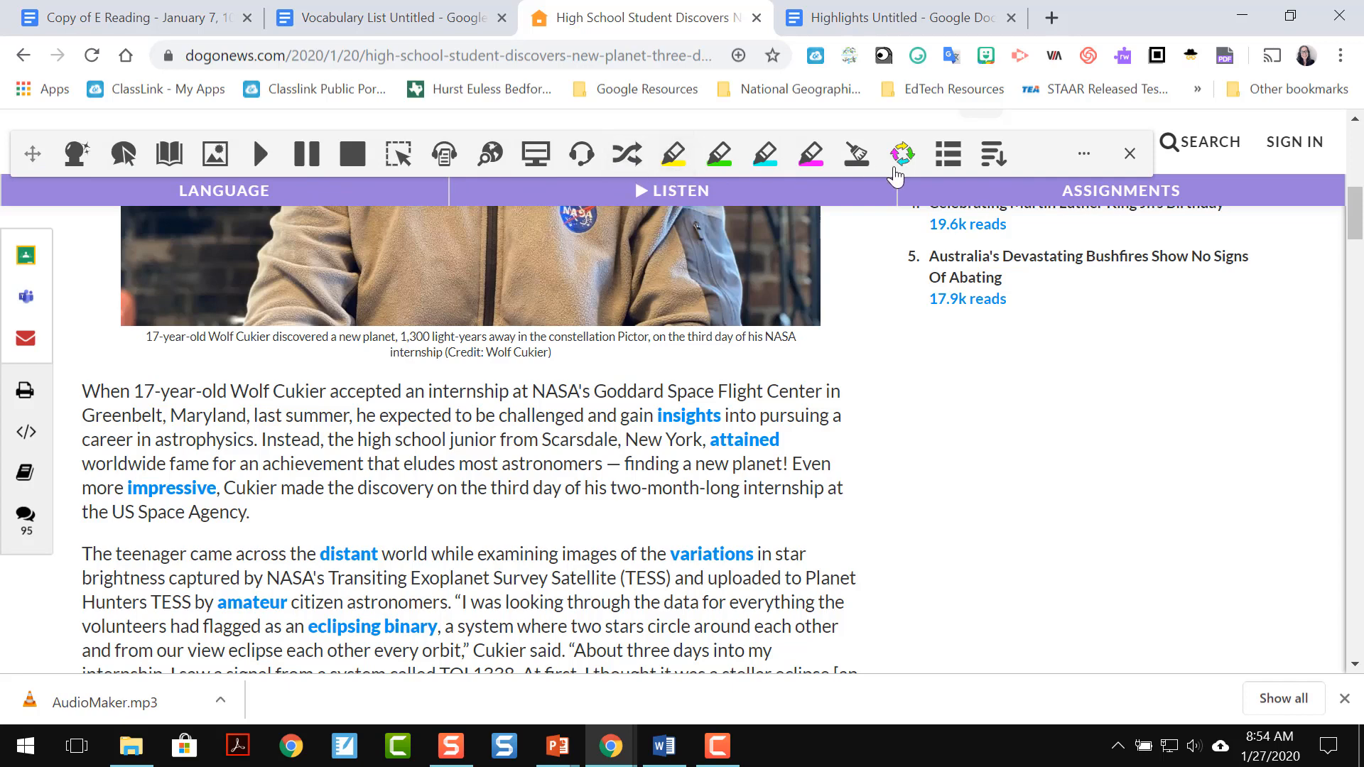
left_click(993, 169)
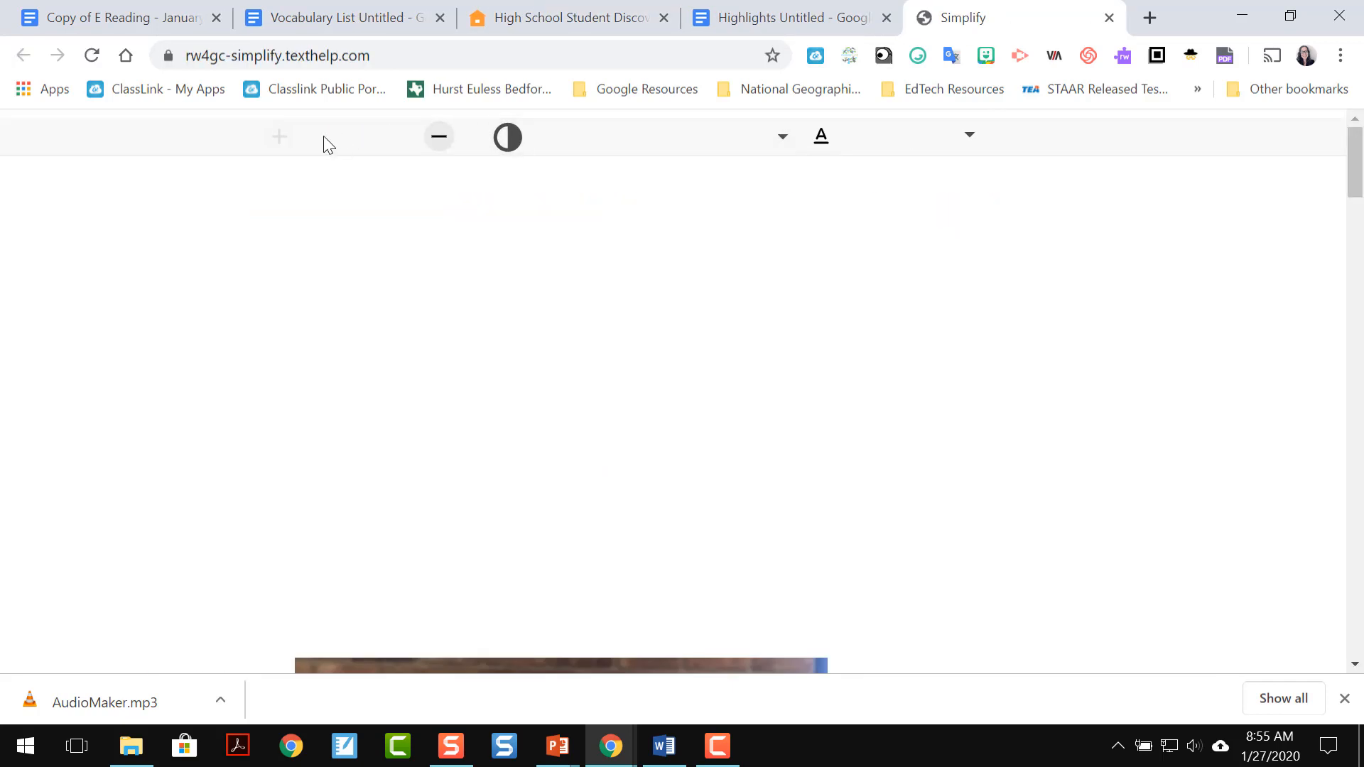
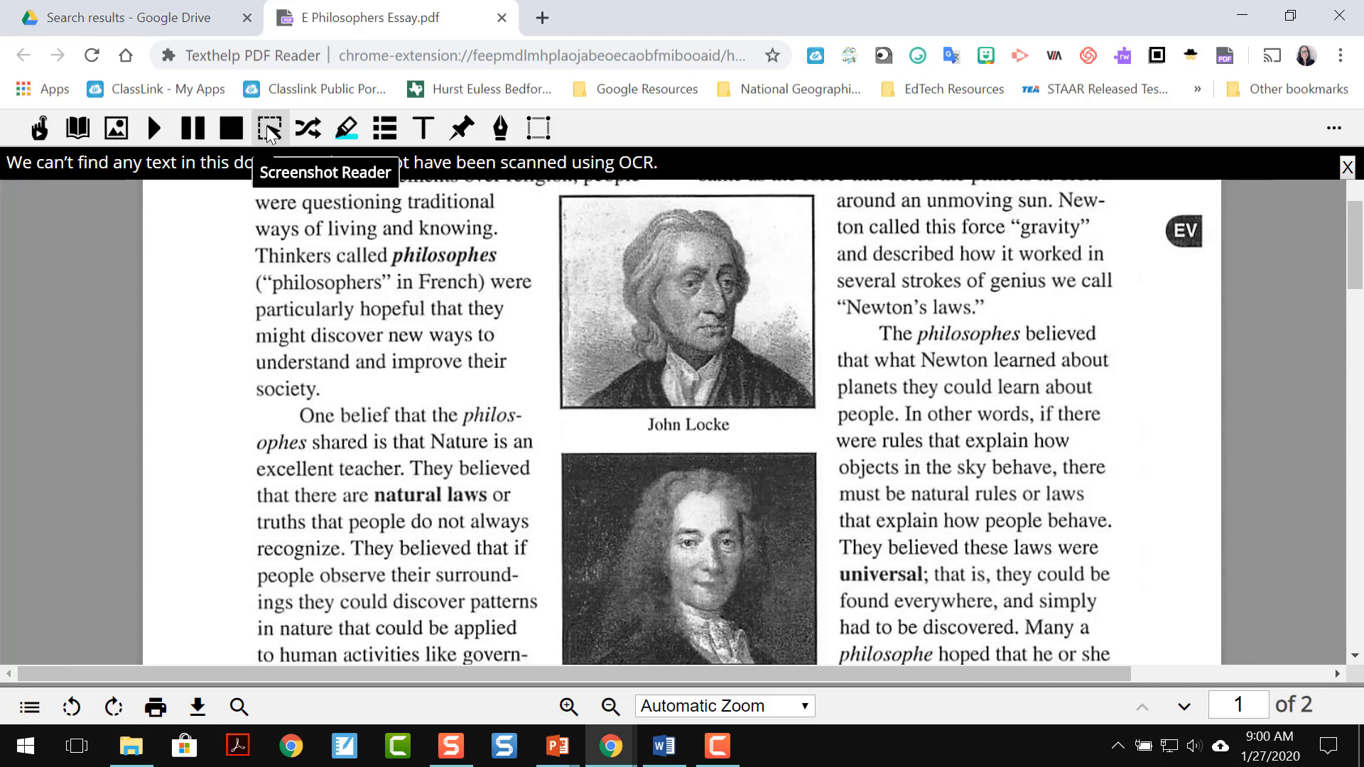
Step: Dismiss the OCR notice and have Screenshot Reader read the Timeline section on page 2 of the PDF aloud, closing the capture when done
scroll(403, 466, "down", 10)
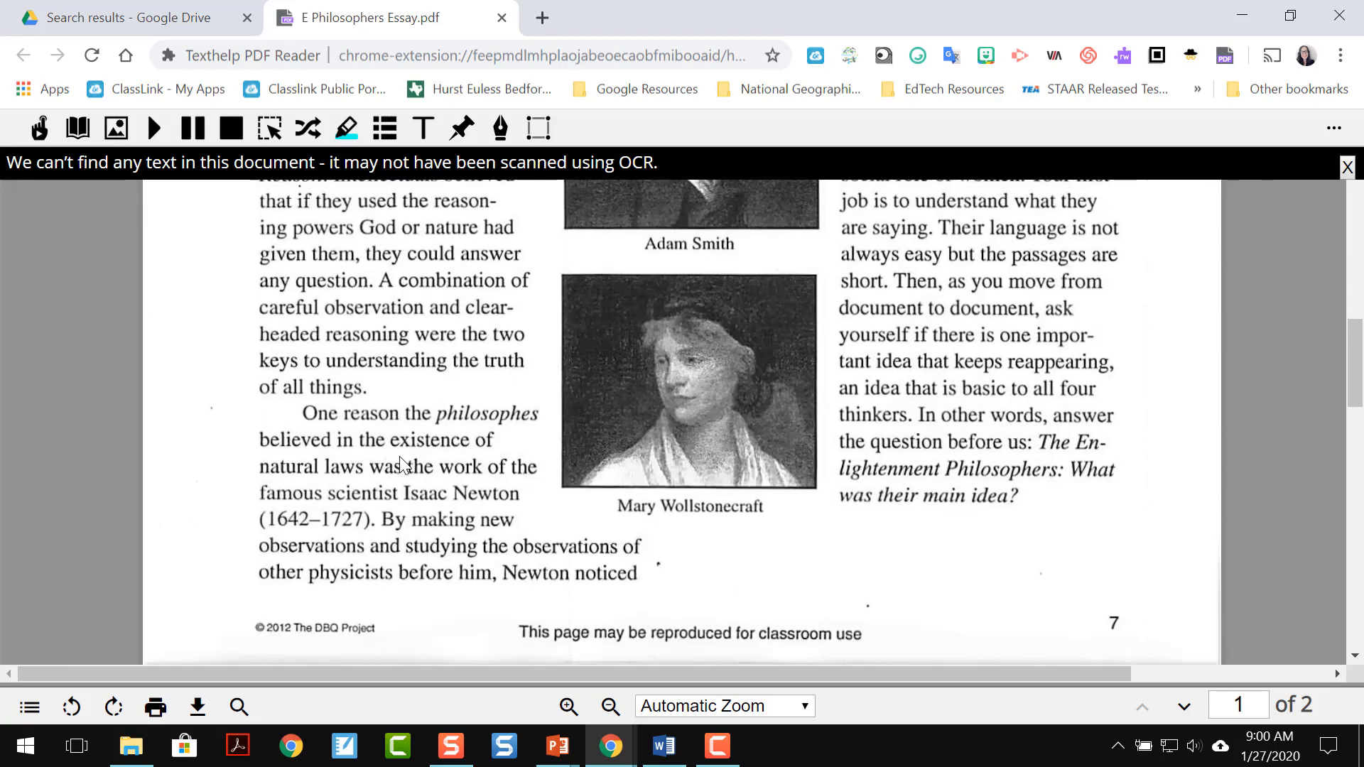
scroll(403, 466, "down", 7)
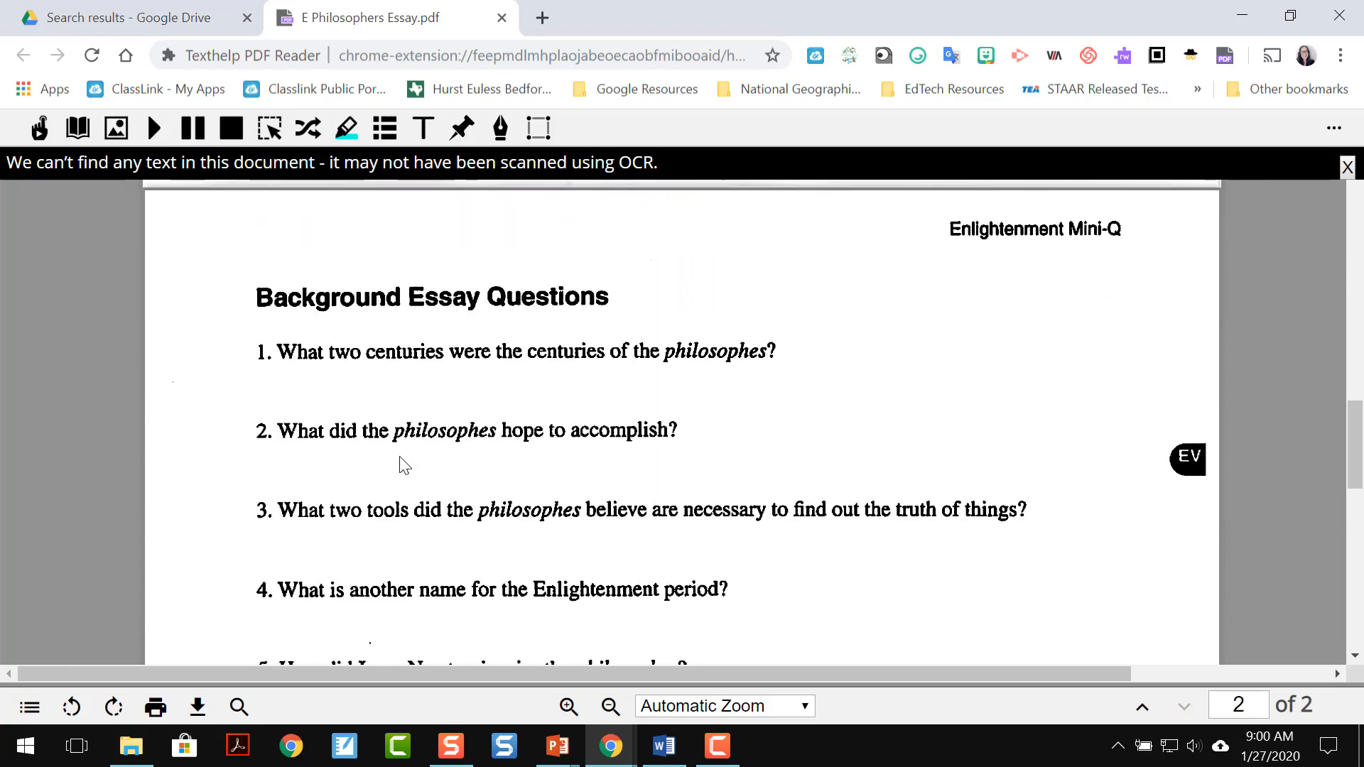
scroll(402, 465, "down", 10)
scroll(403, 465, "down", 3)
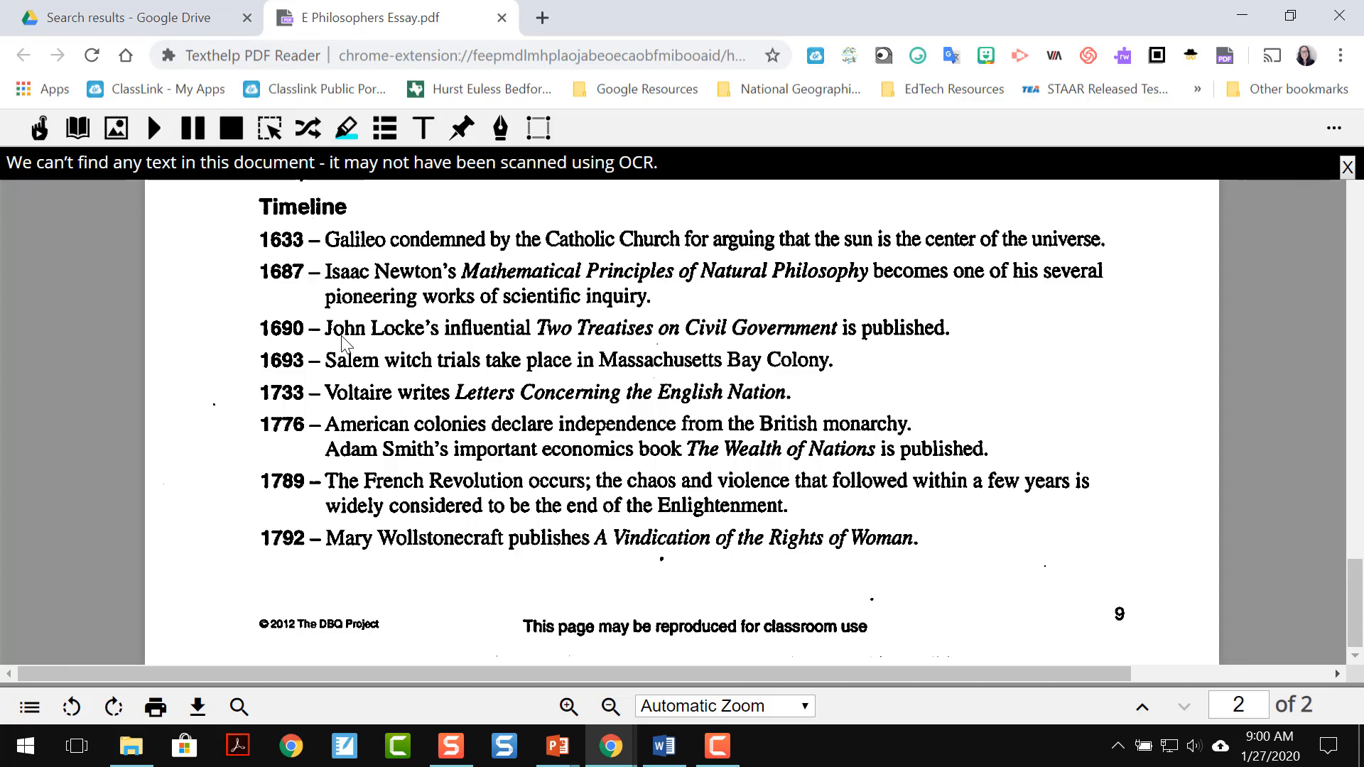
left_click(1347, 167)
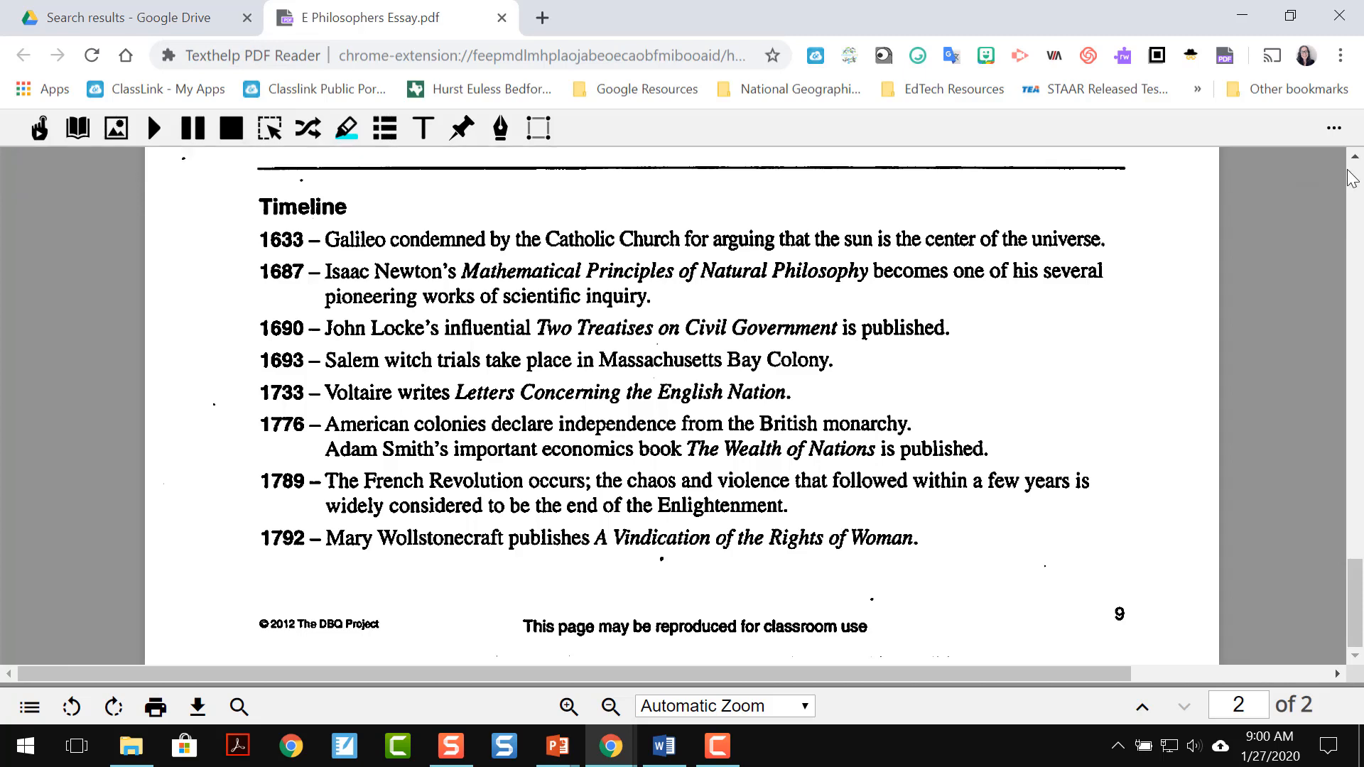
left_click(275, 133)
left_click_drag(237, 176, 1161, 584)
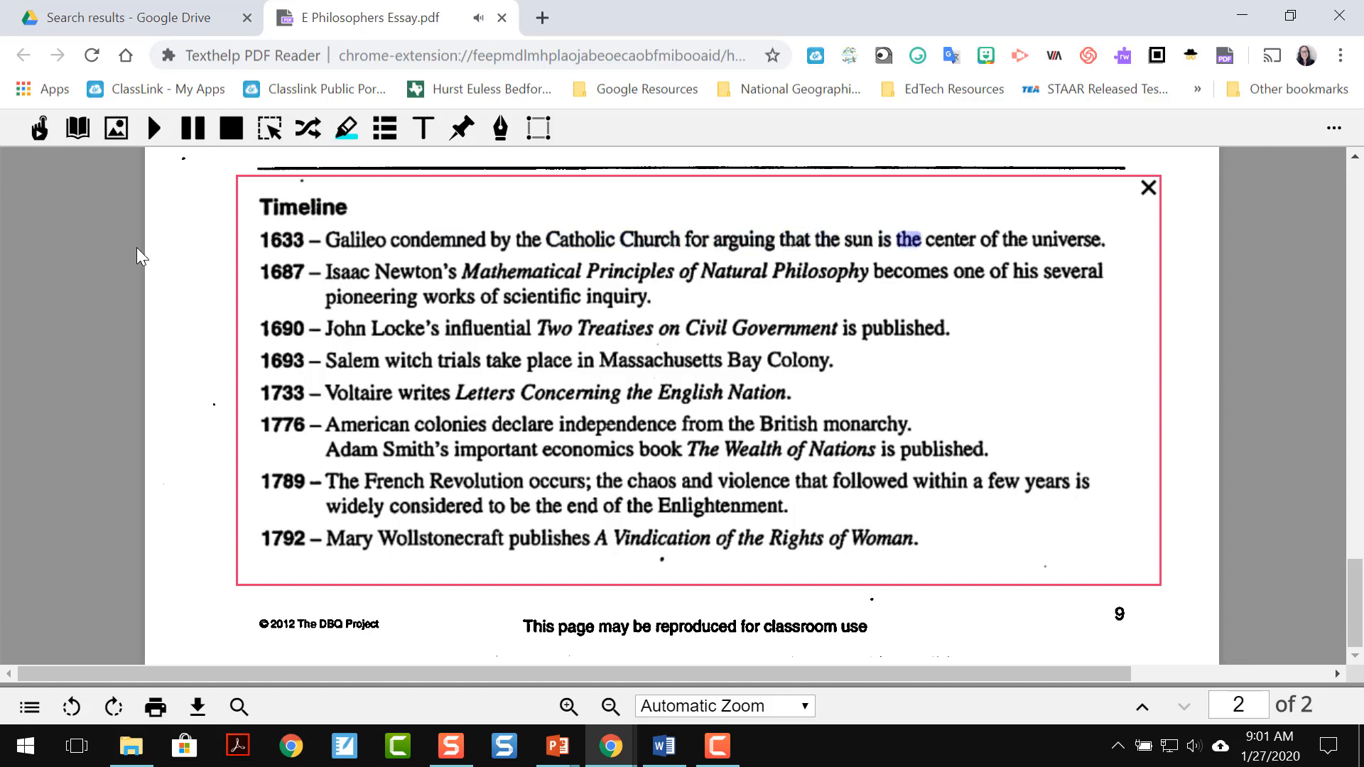
left_click(1150, 188)
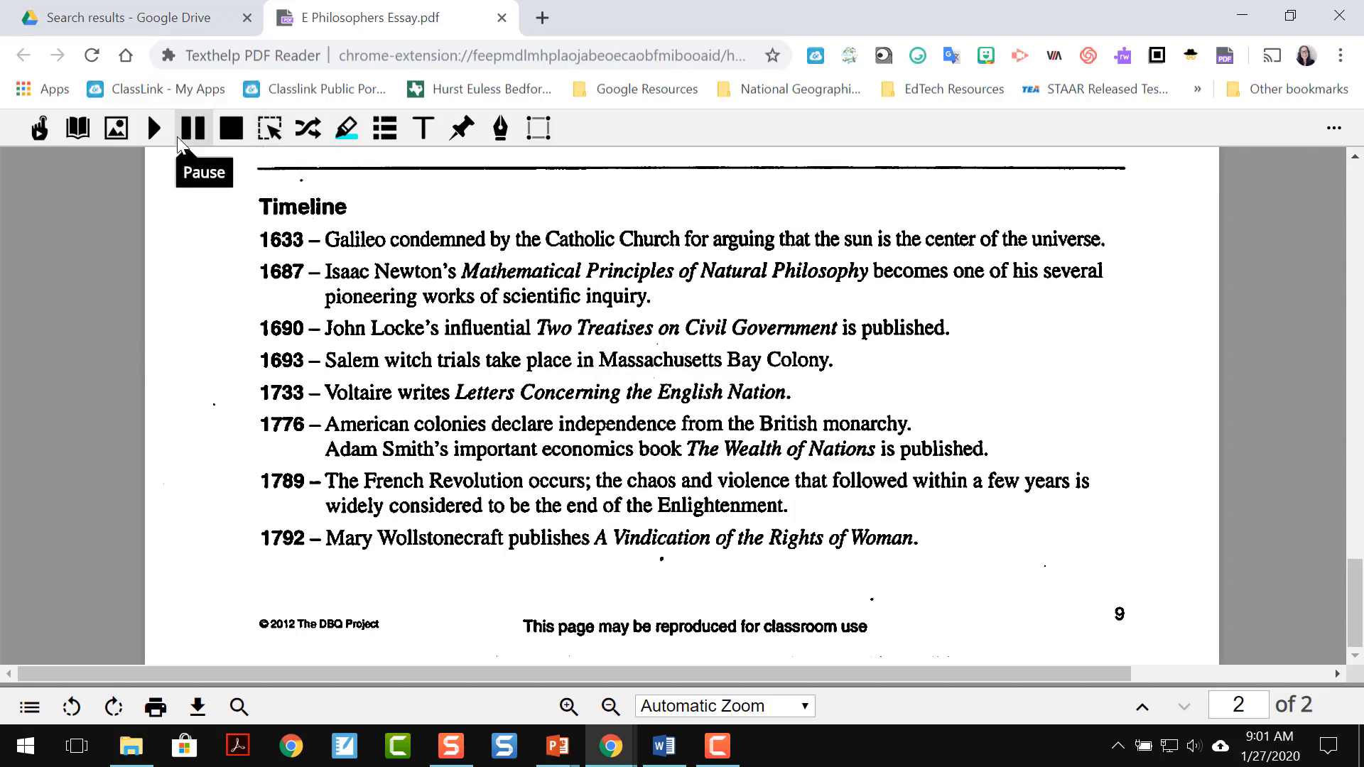
Step: Try out the highlighter options and place blank Typewriter boxes beside "universal" and over the Timeline, discarding them
left_click(348, 130)
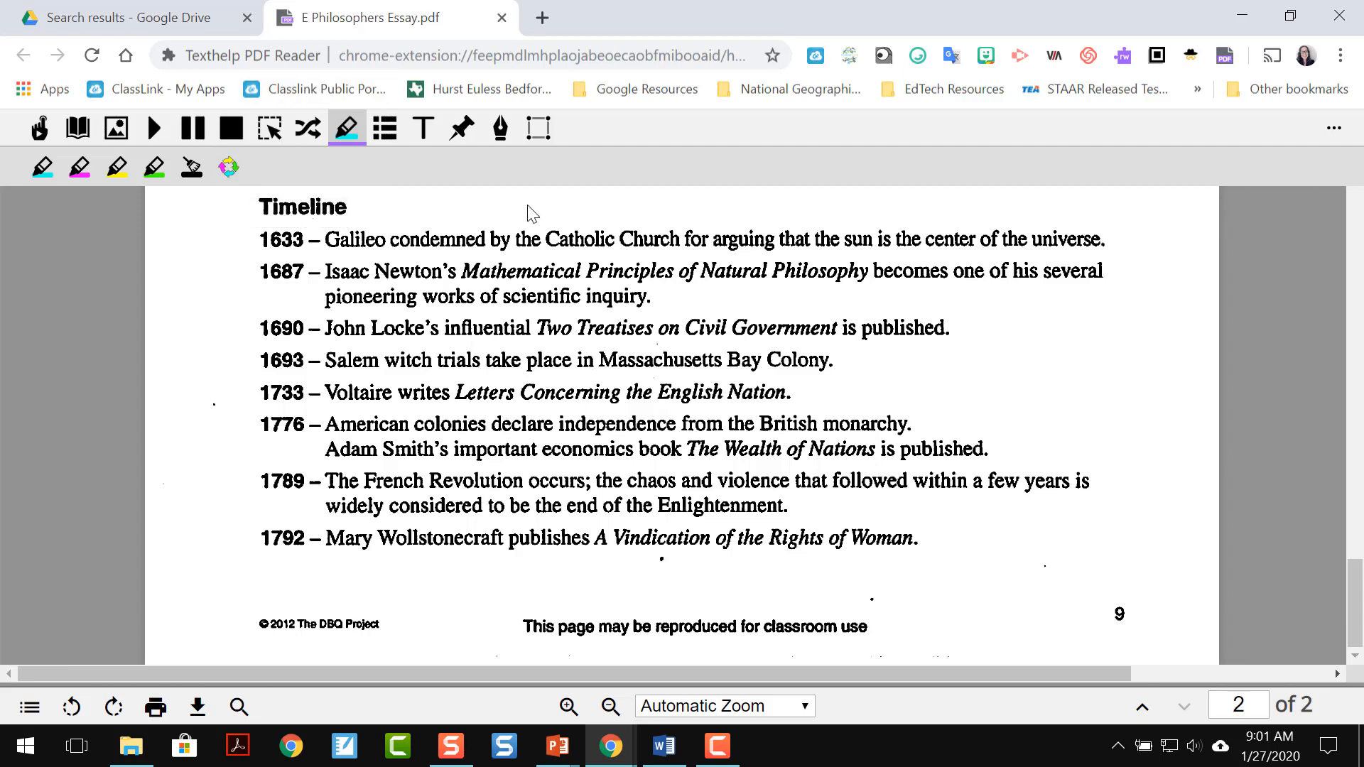
scroll(533, 214, "up", 3)
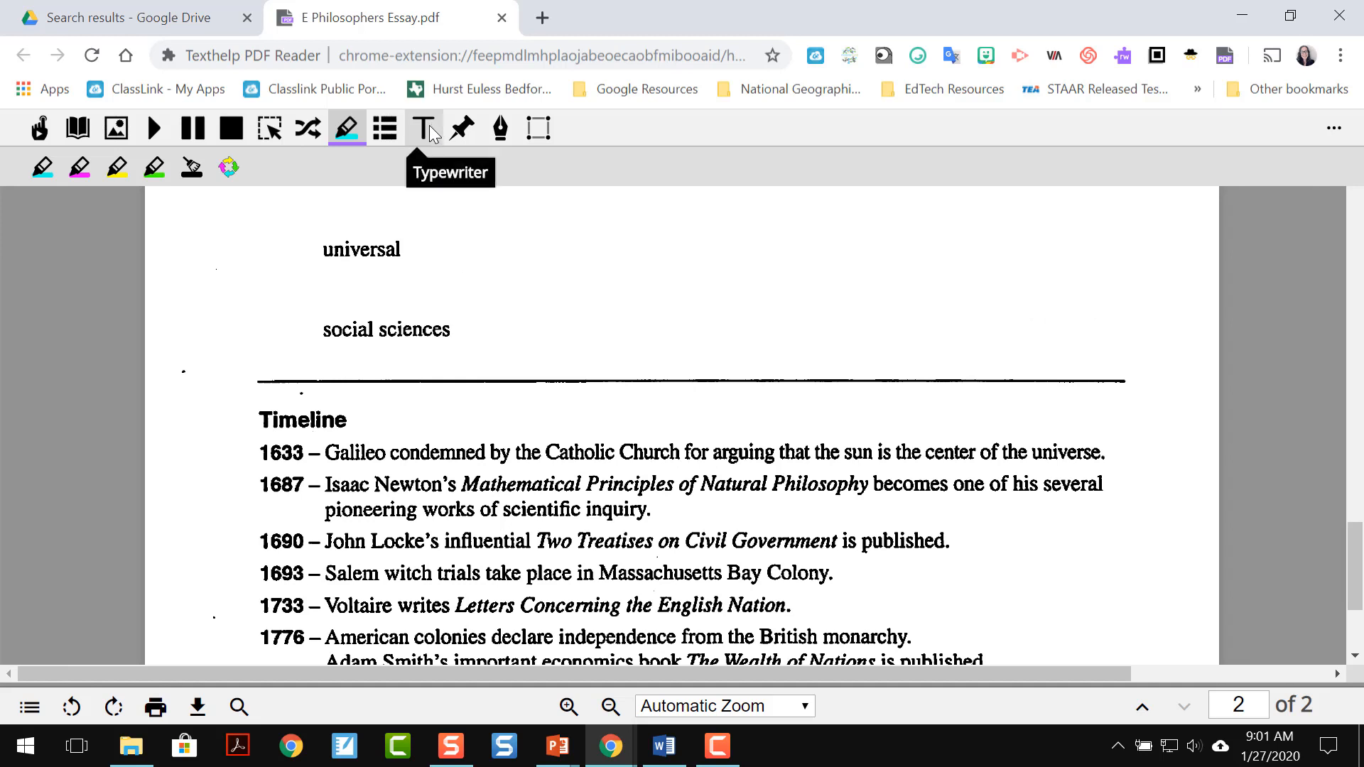
left_click(429, 125)
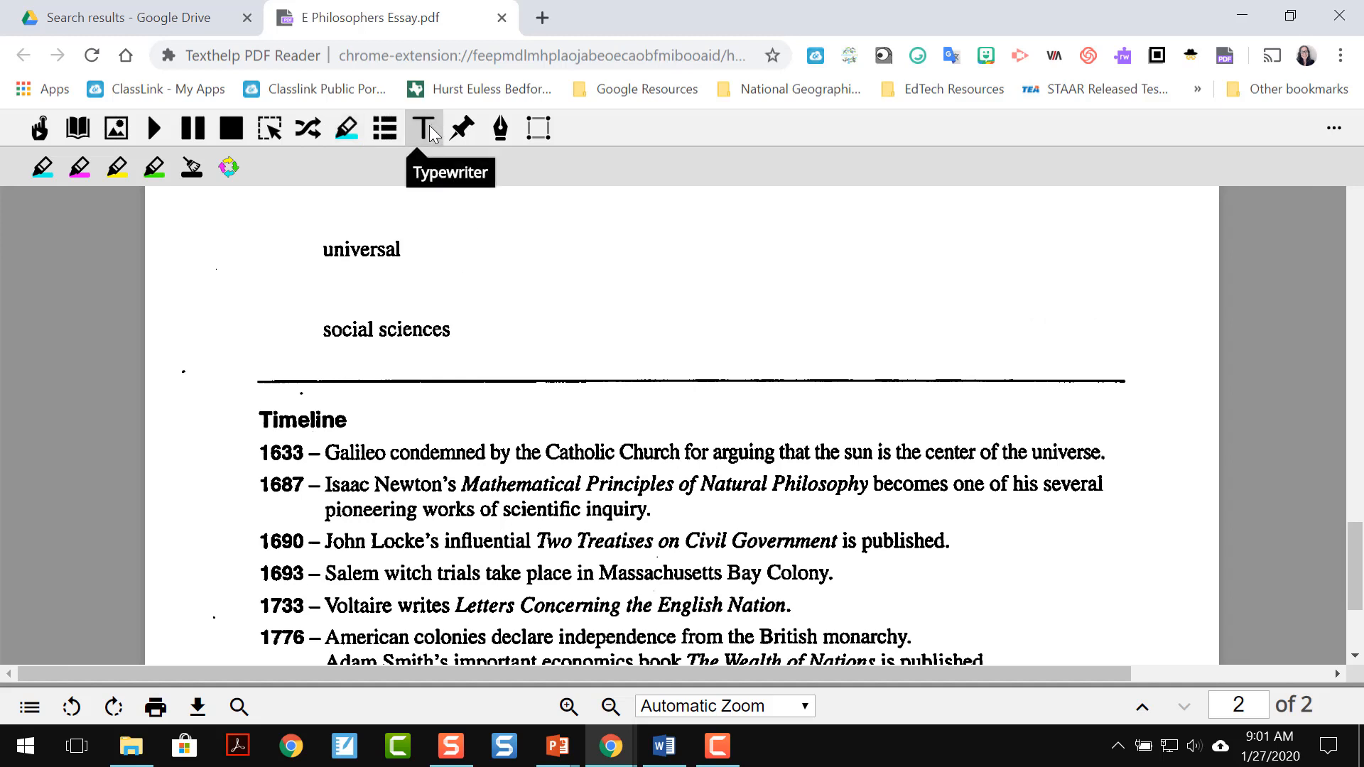
left_click(537, 234)
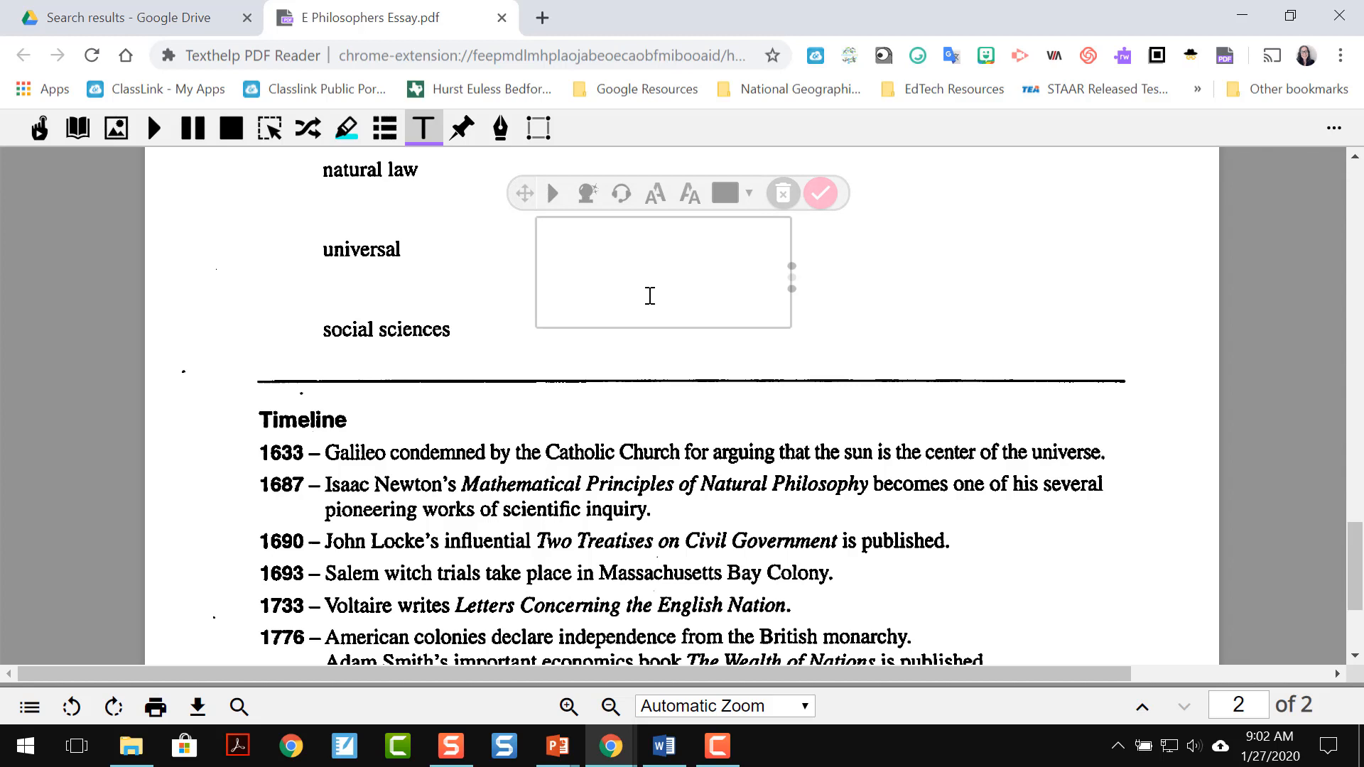
left_click(650, 467)
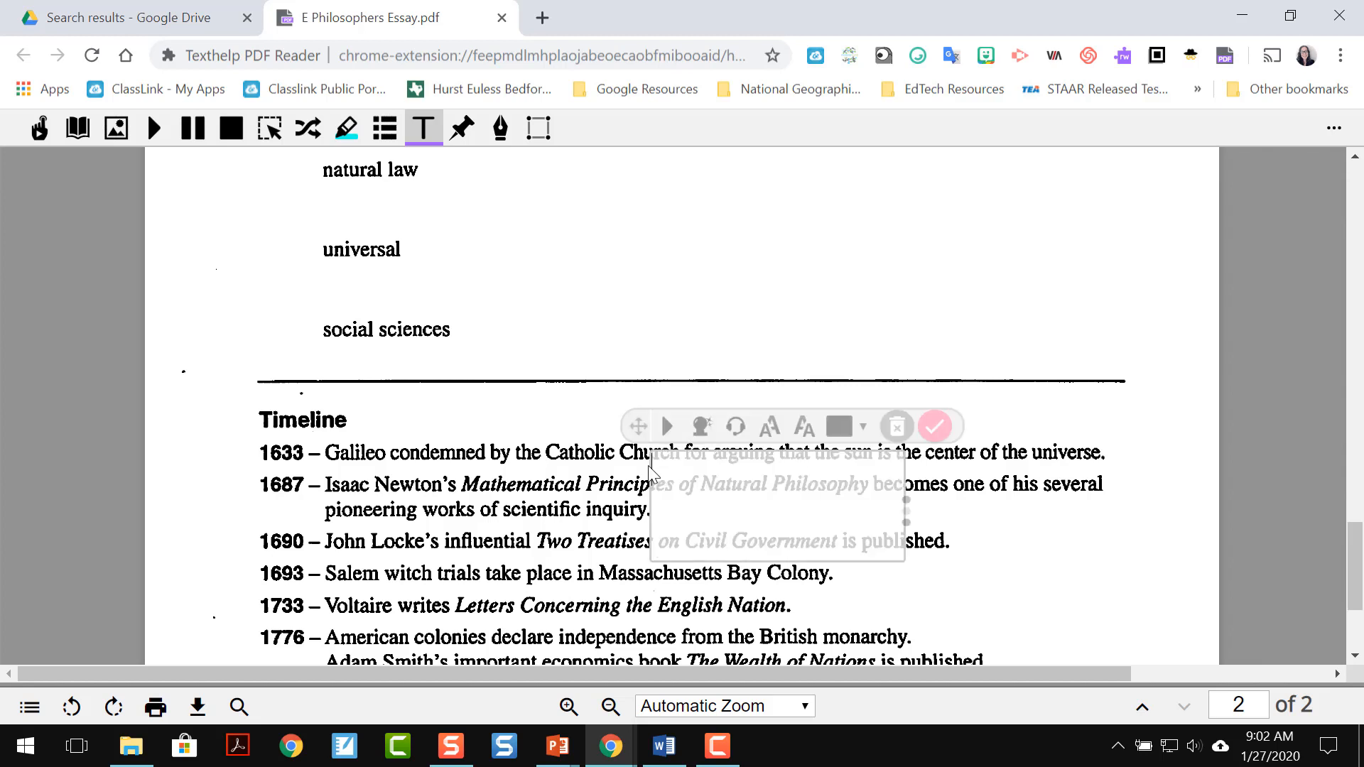
left_click(912, 425)
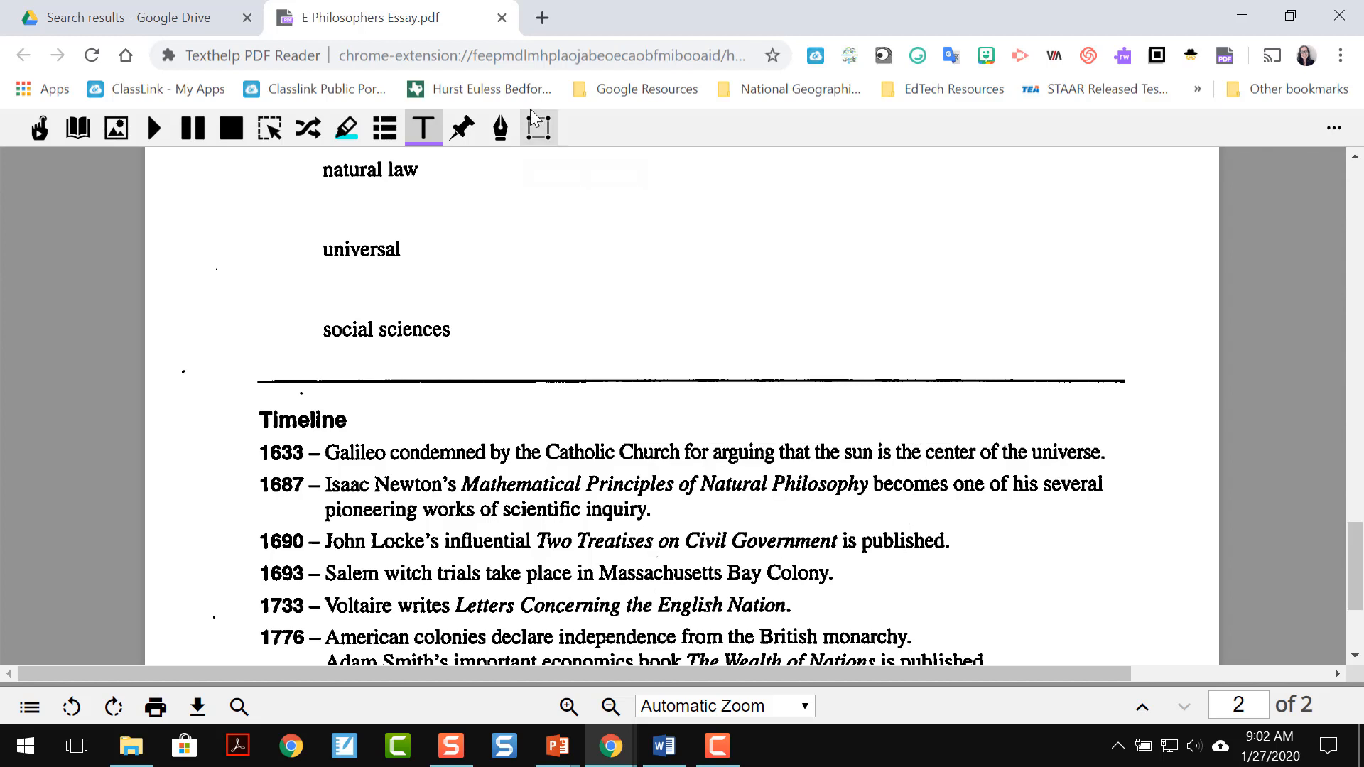
Step: Pin a note reading "sample" just after "Galileo" in the 1633 Timeline entry
left_click(461, 127)
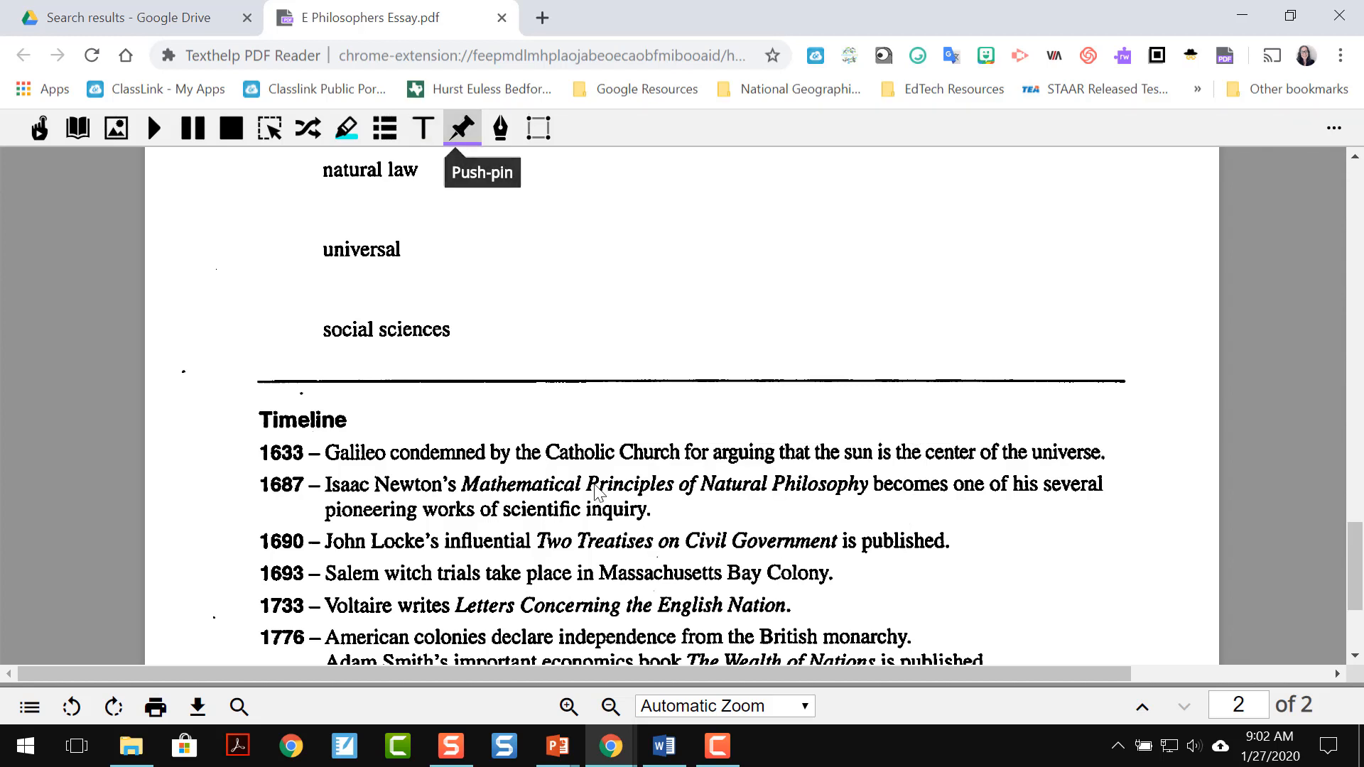
left_click(388, 455)
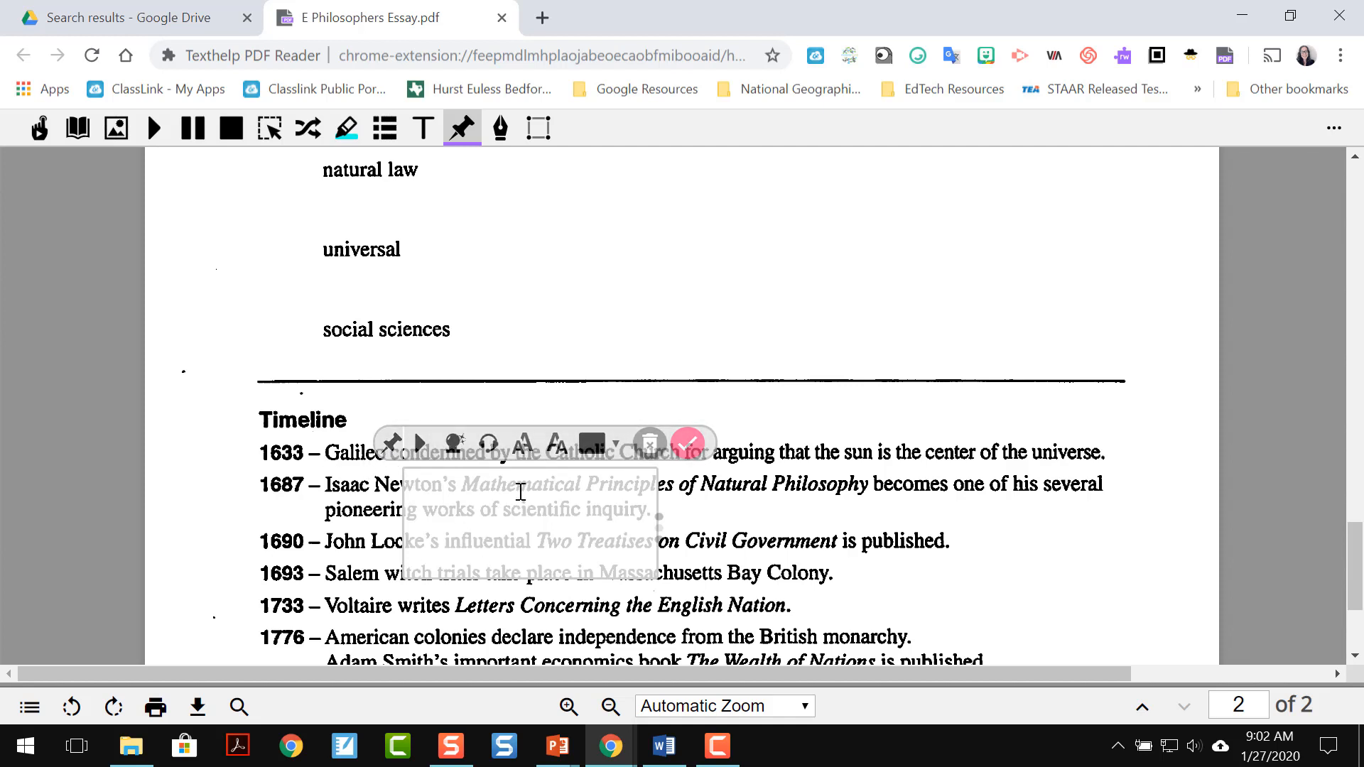
type("sample")
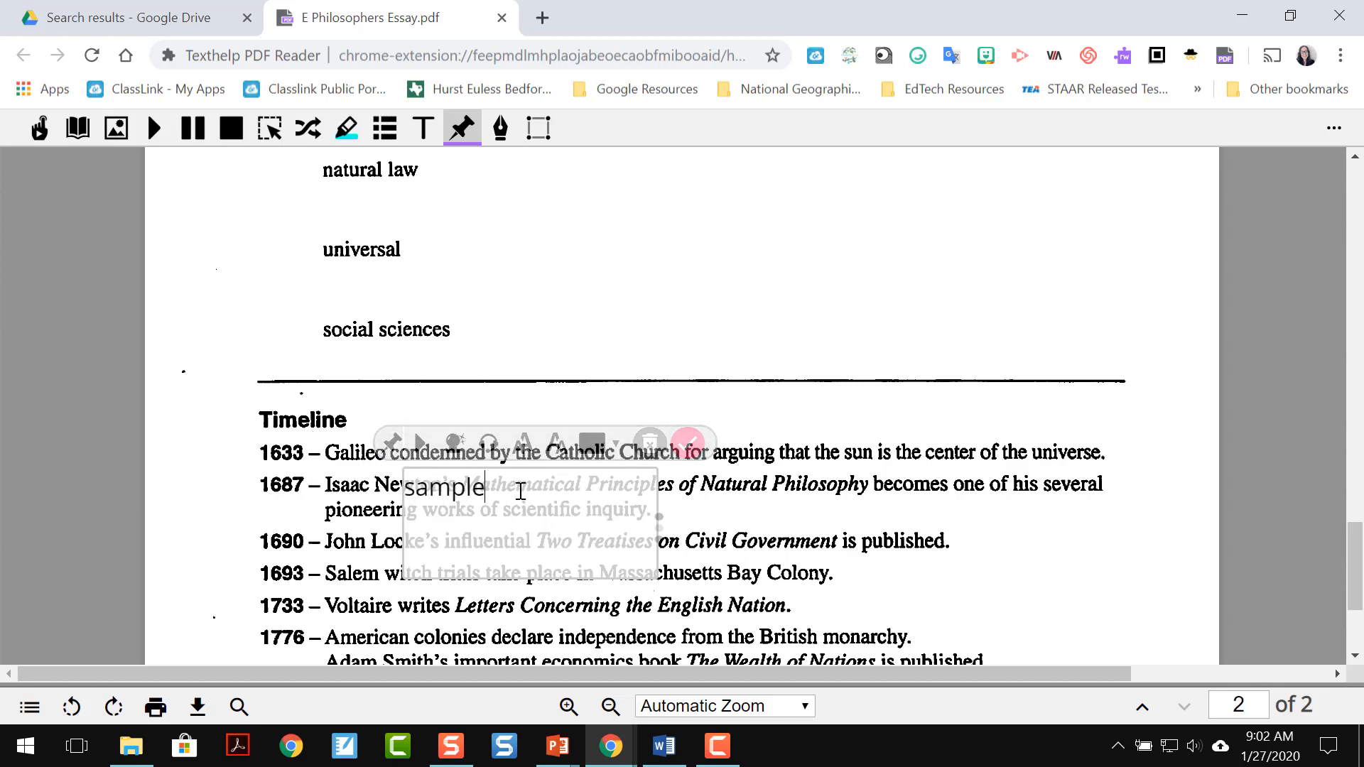
left_click(687, 443)
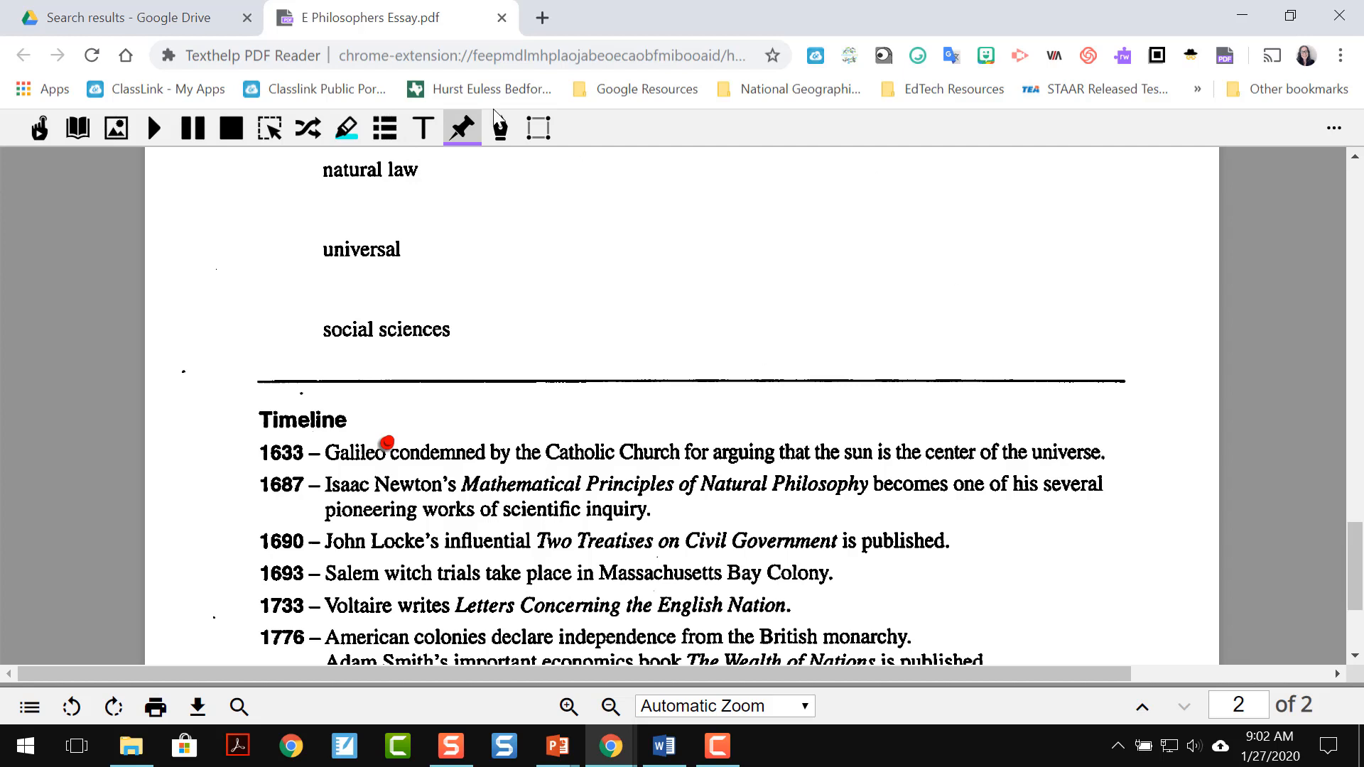
Step: Handwrite "lovely" beside "social sciences" and draw rectangles around "Catholic Church" and "Natural Philosophy" in the Timeline
left_click(500, 136)
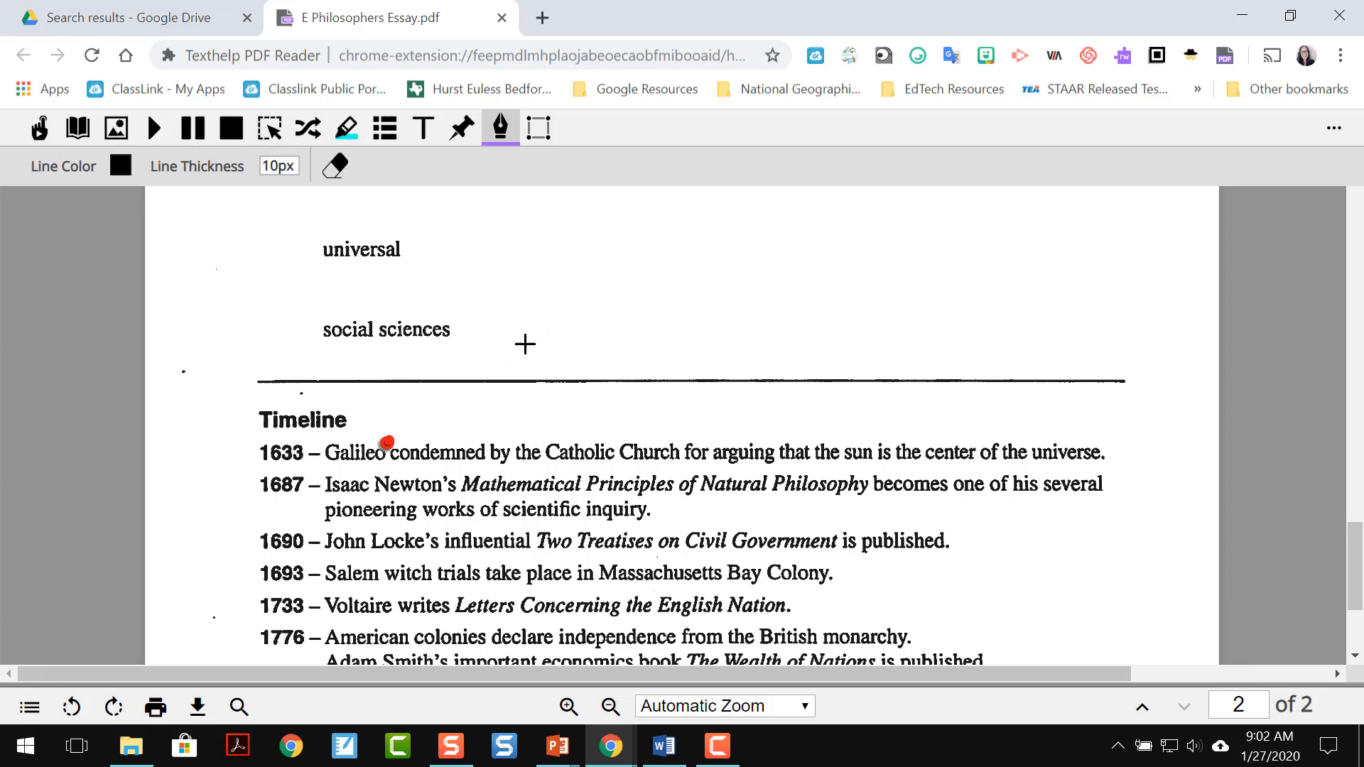
mouse_move(512, 349)
left_mouse_down()
mouse_move(514, 289)
mouse_move(532, 334)
mouse_move(549, 317)
mouse_move(569, 334)
mouse_move(651, 314)
mouse_move(714, 319)
left_mouse_up()
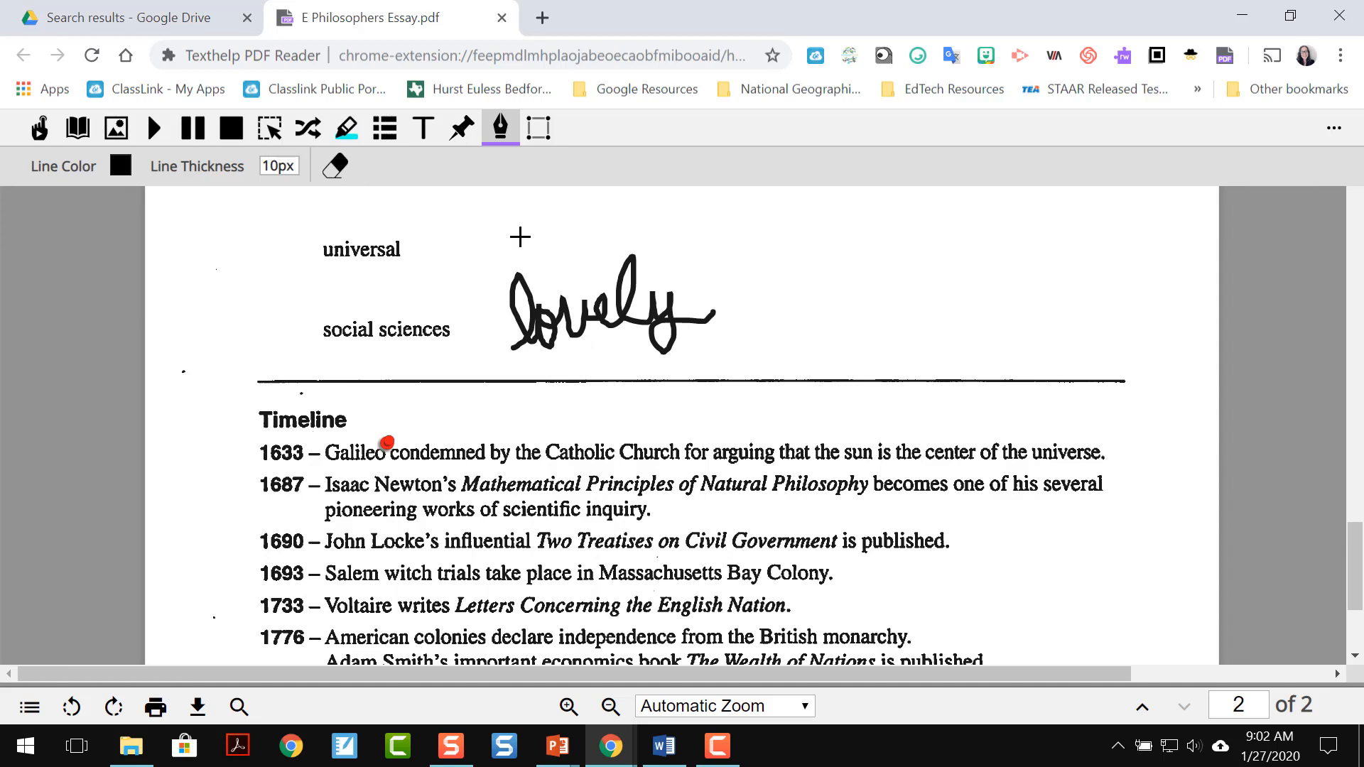
left_click(540, 135)
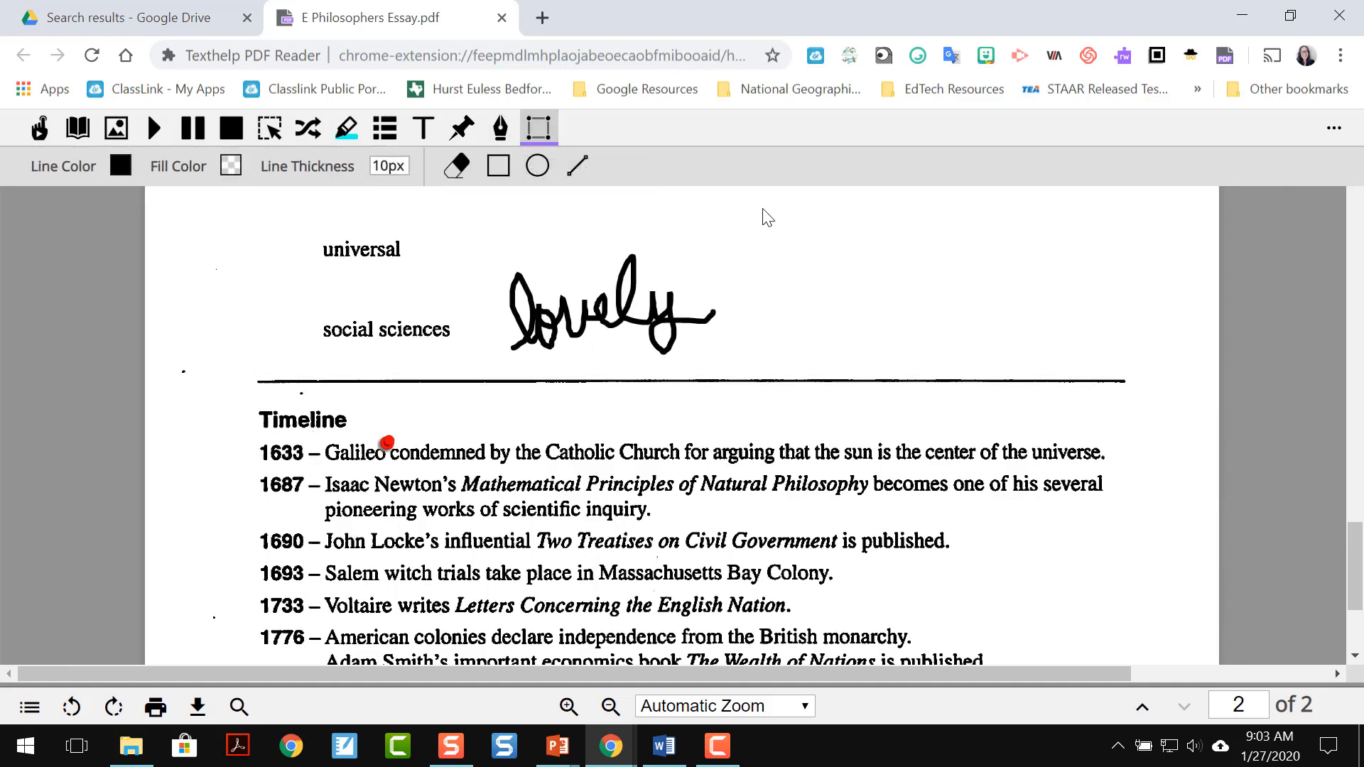
left_click(500, 167)
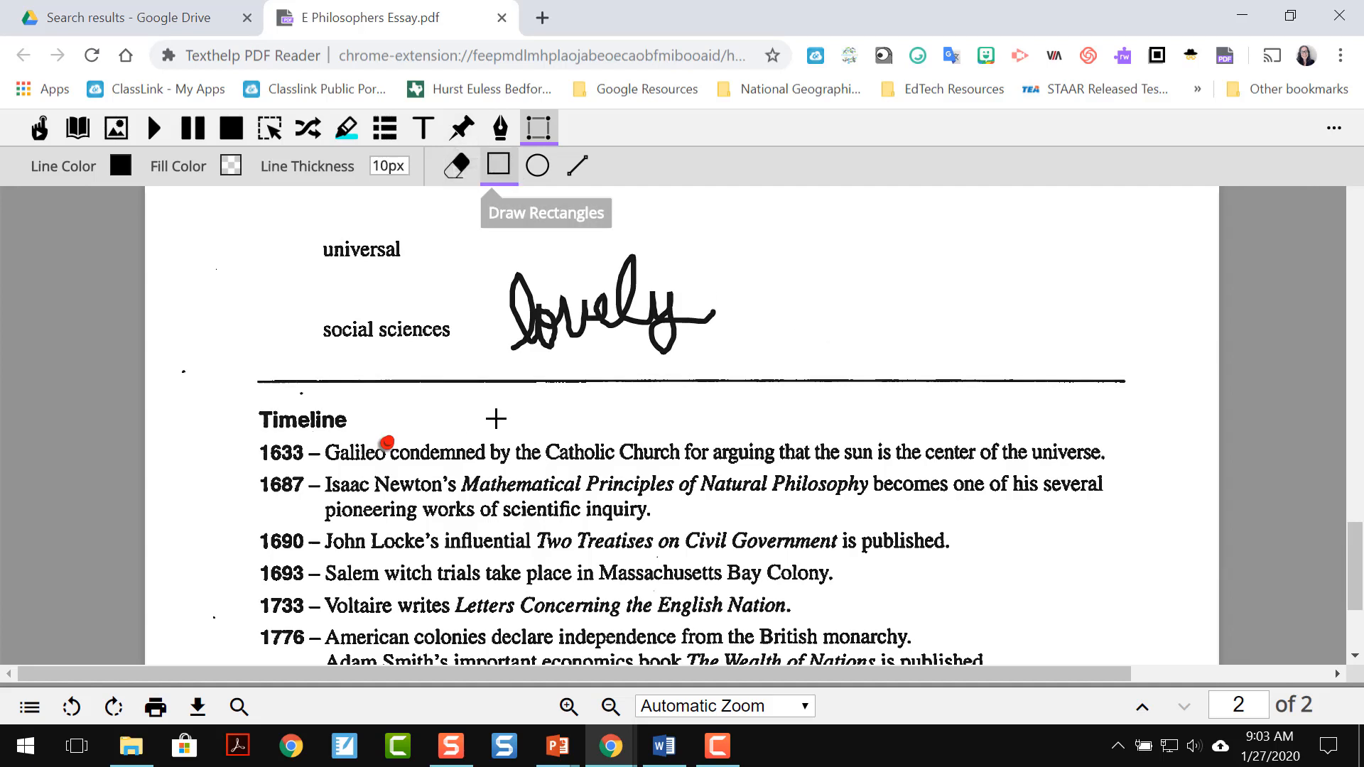
mouse_move(538, 427)
left_mouse_down()
mouse_move(609, 463)
mouse_move(881, 510)
left_mouse_up()
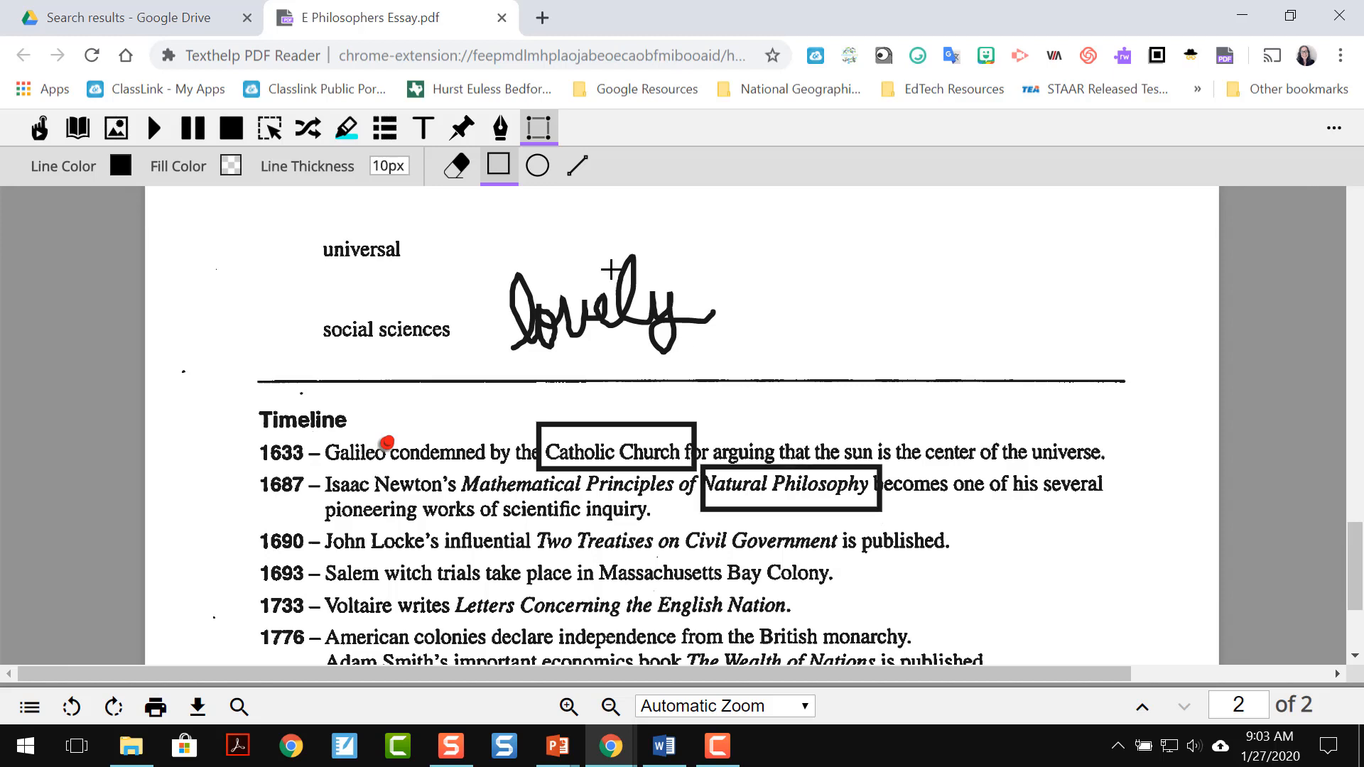
Step: Switch from the line tool to the eraser and erase the handwritten word beside "social sciences"
left_click(578, 167)
left_click(450, 176)
left_click(703, 313)
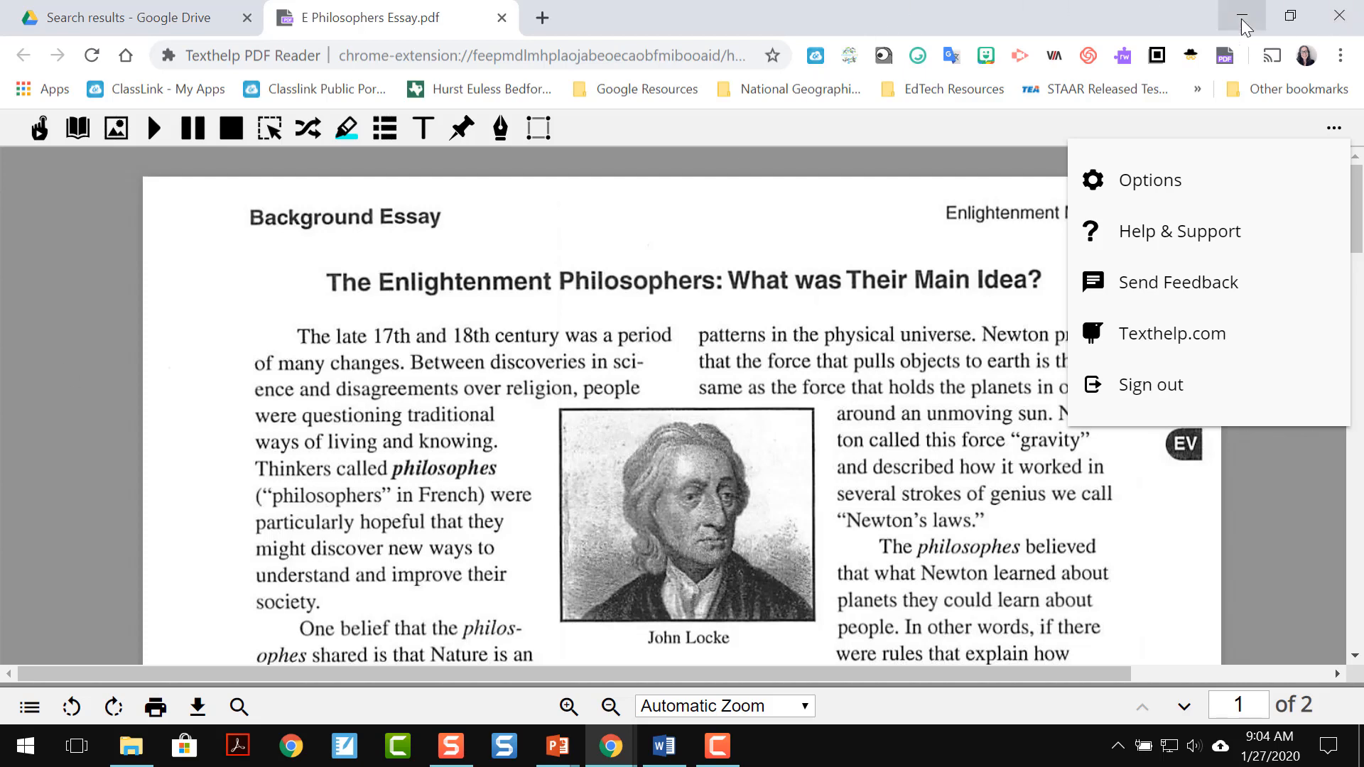
Step: Close the PDF window and advance the PowerPoint slide show through the quick reference and installation slides to the Scavenger Hunt slide
left_click(1343, 23)
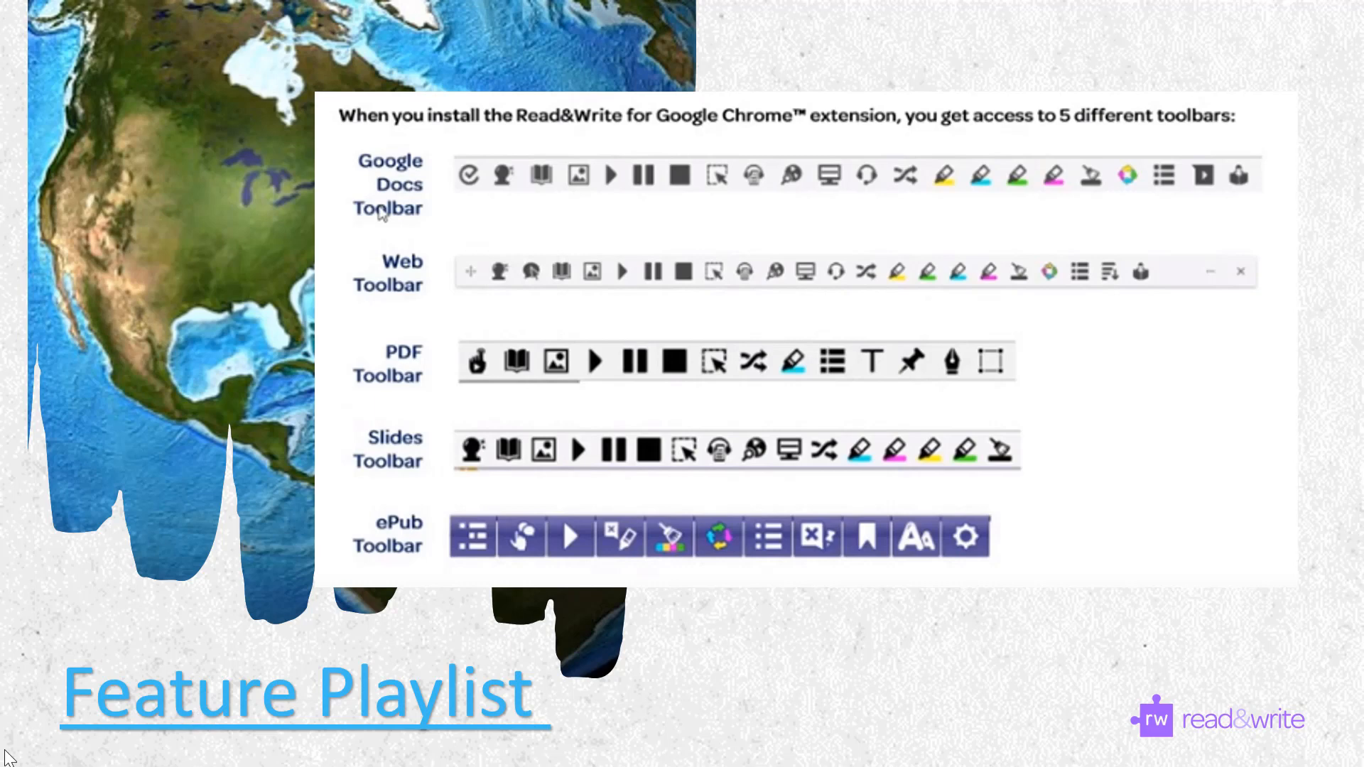
left_click(60, 740)
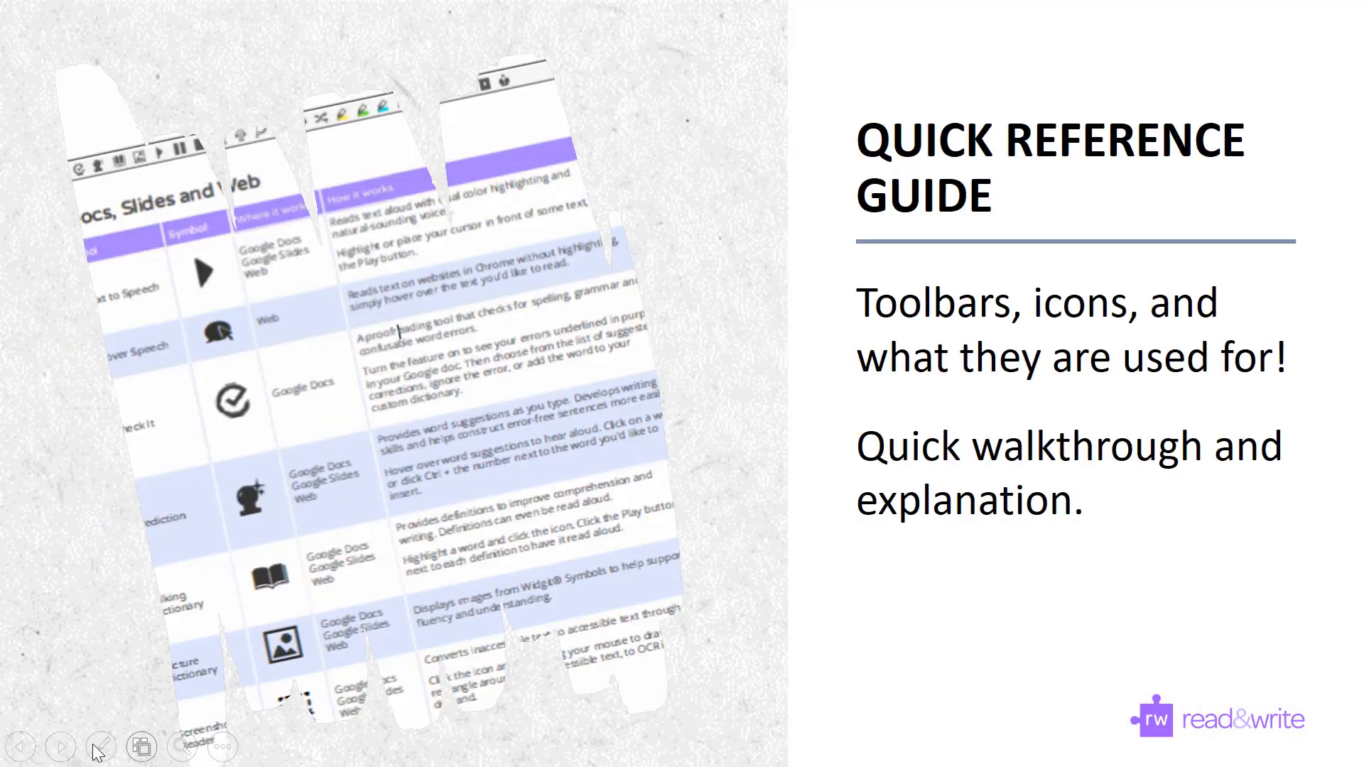
left_click(61, 752)
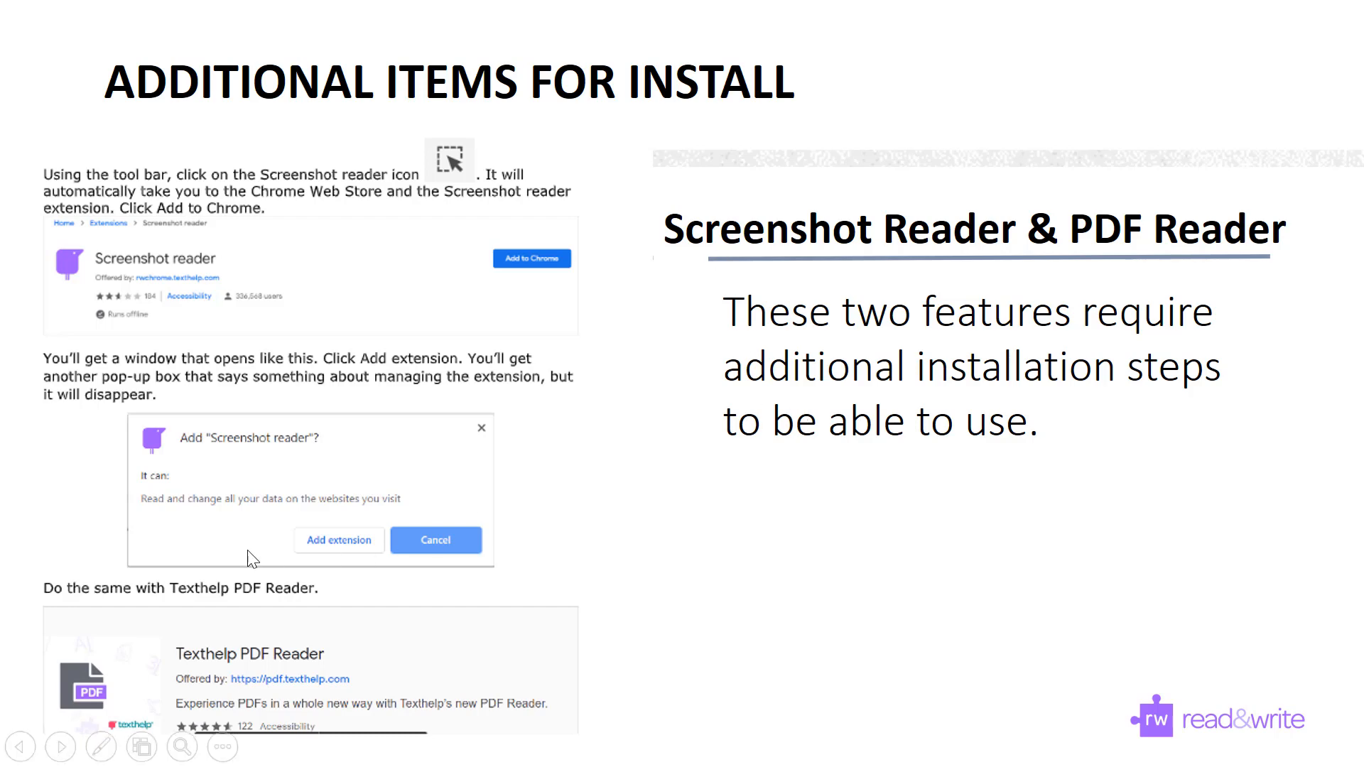
left_click(54, 754)
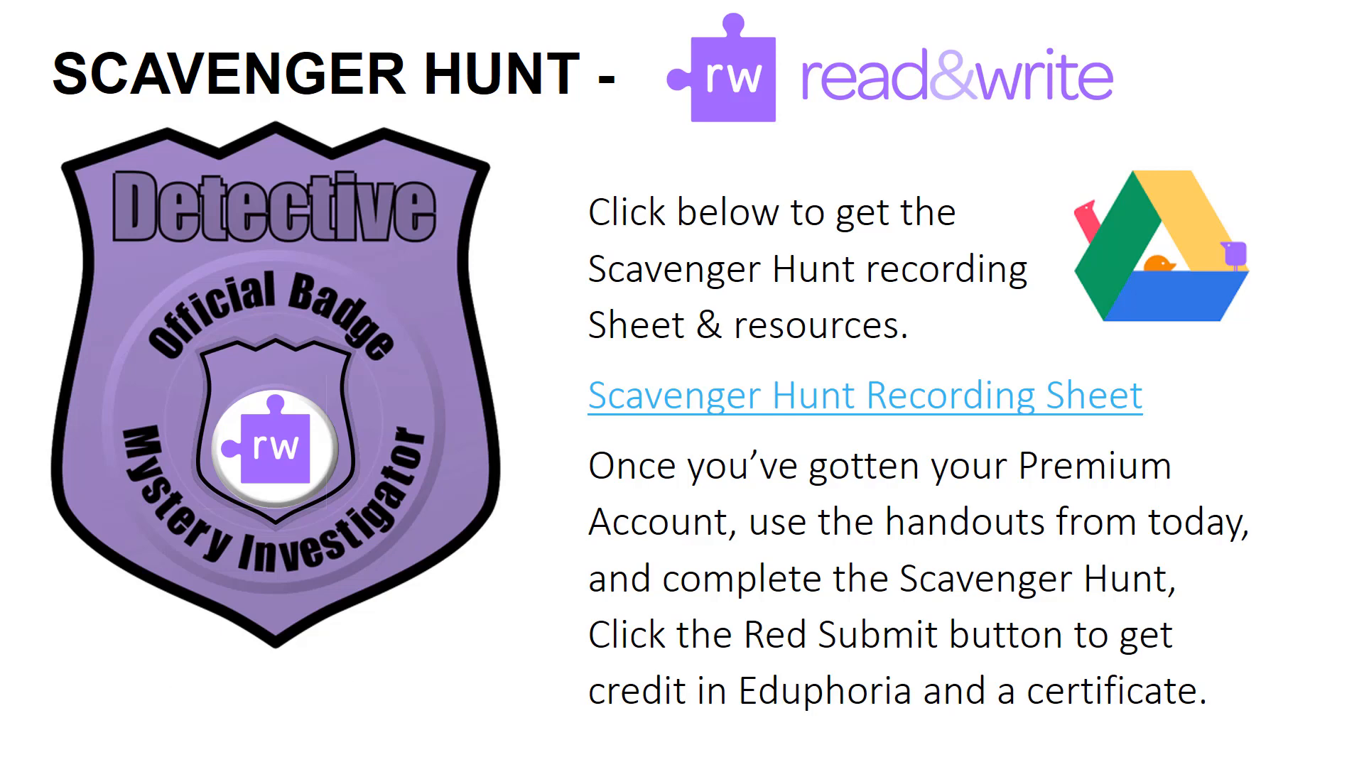
Step: Open the linked Scavenger Hunt Recording Sheet and review its list of challenges down to the Submit button
left_click_drag(0, 206, 660, 2)
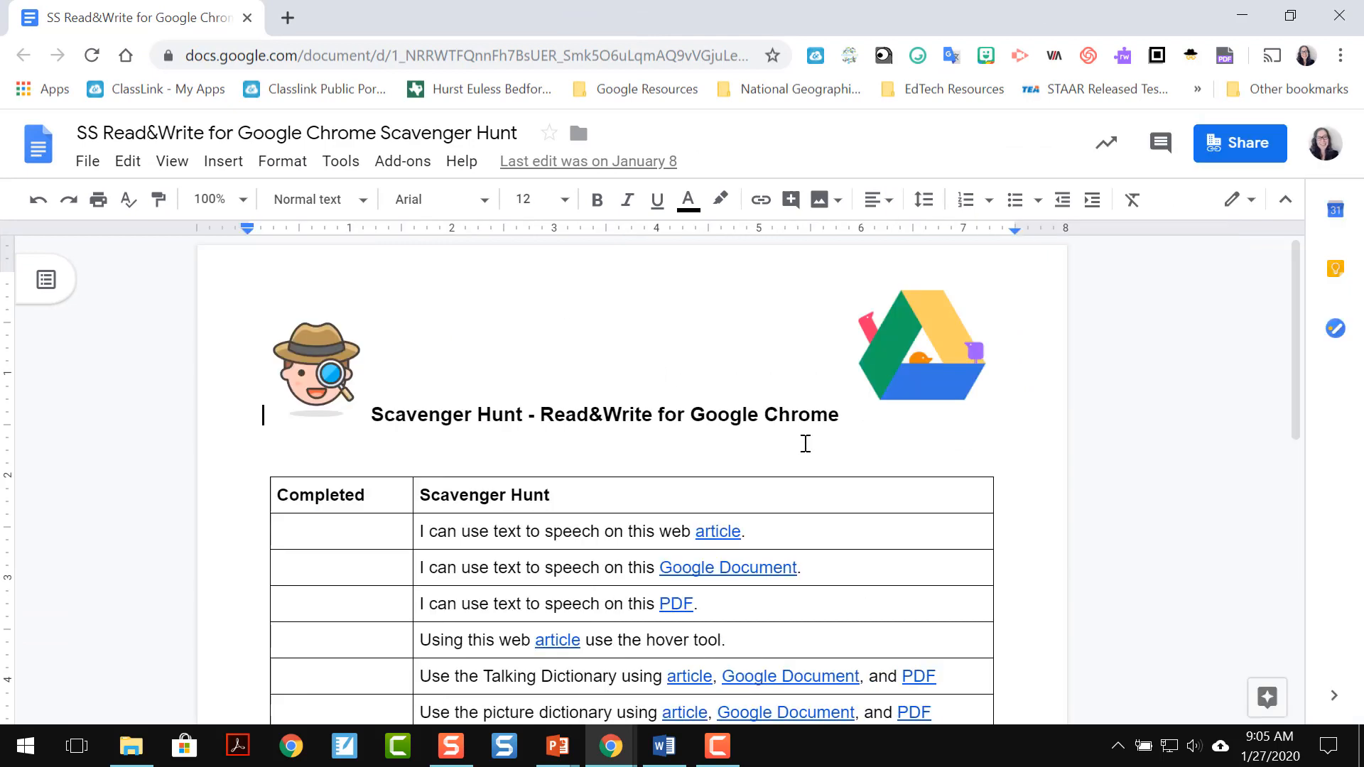
scroll(806, 443, "down", 2)
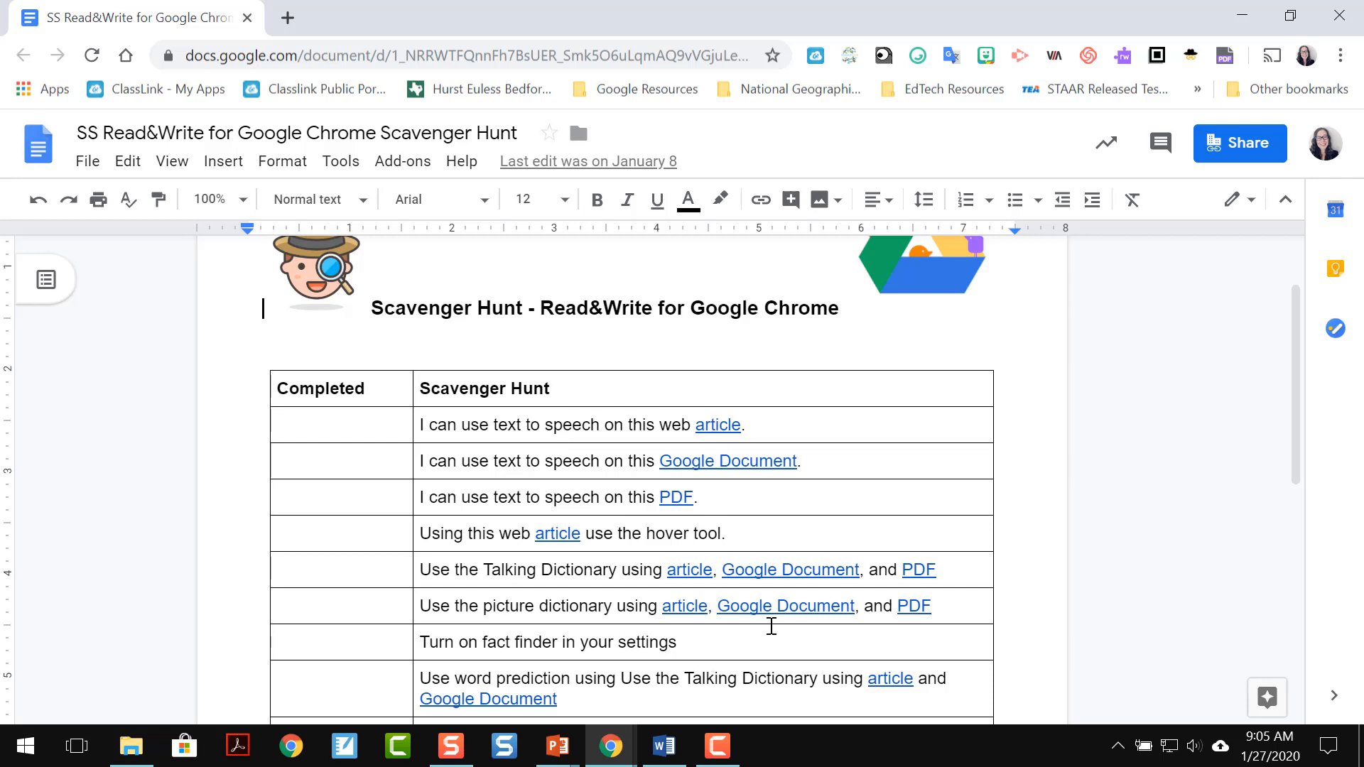
scroll(964, 584, "down", 3)
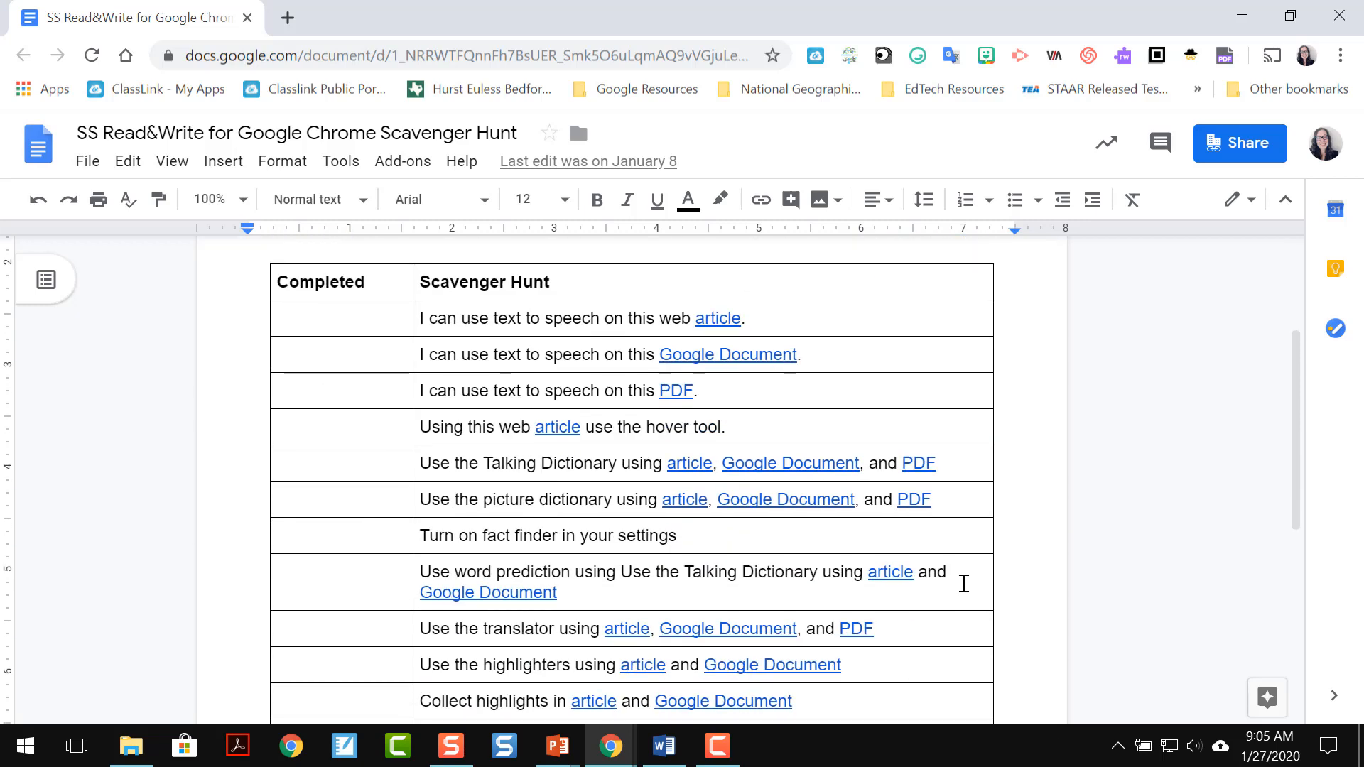
scroll(964, 584, "down", 12)
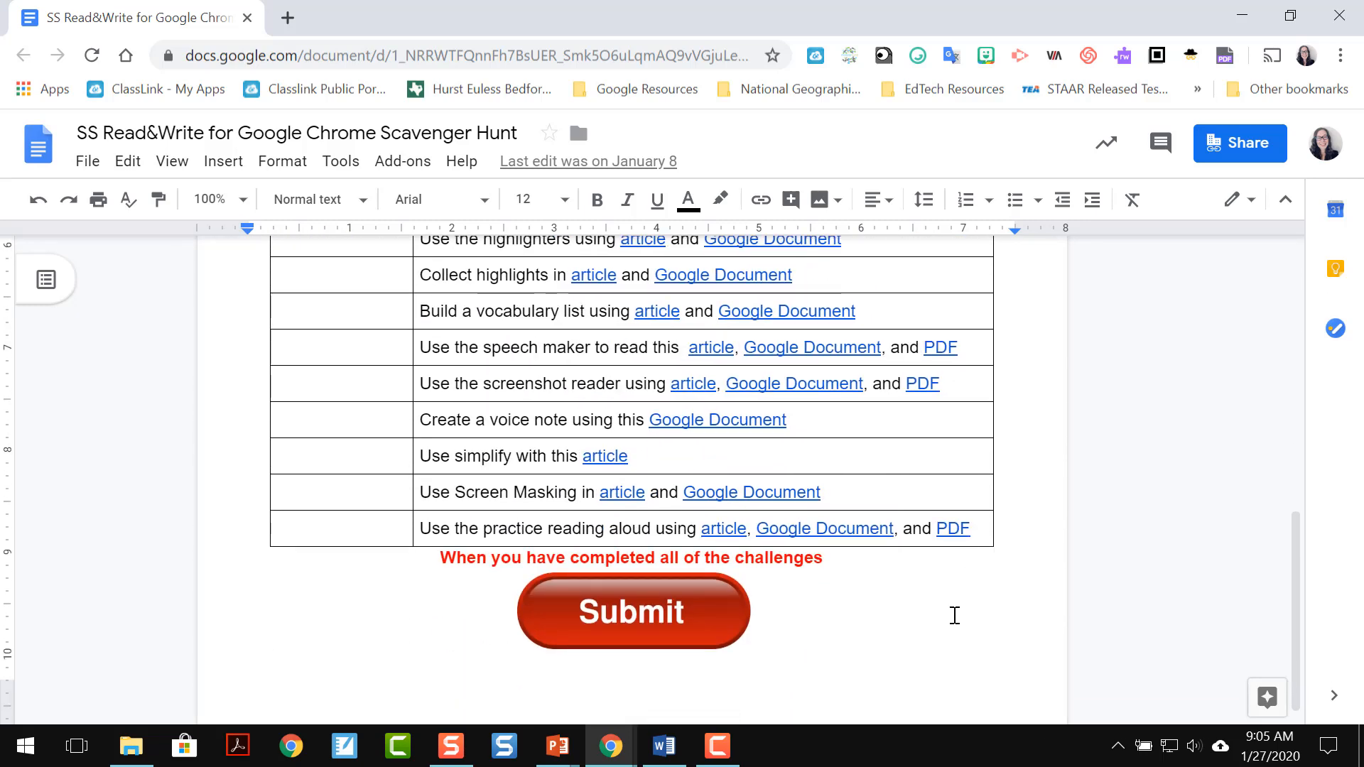